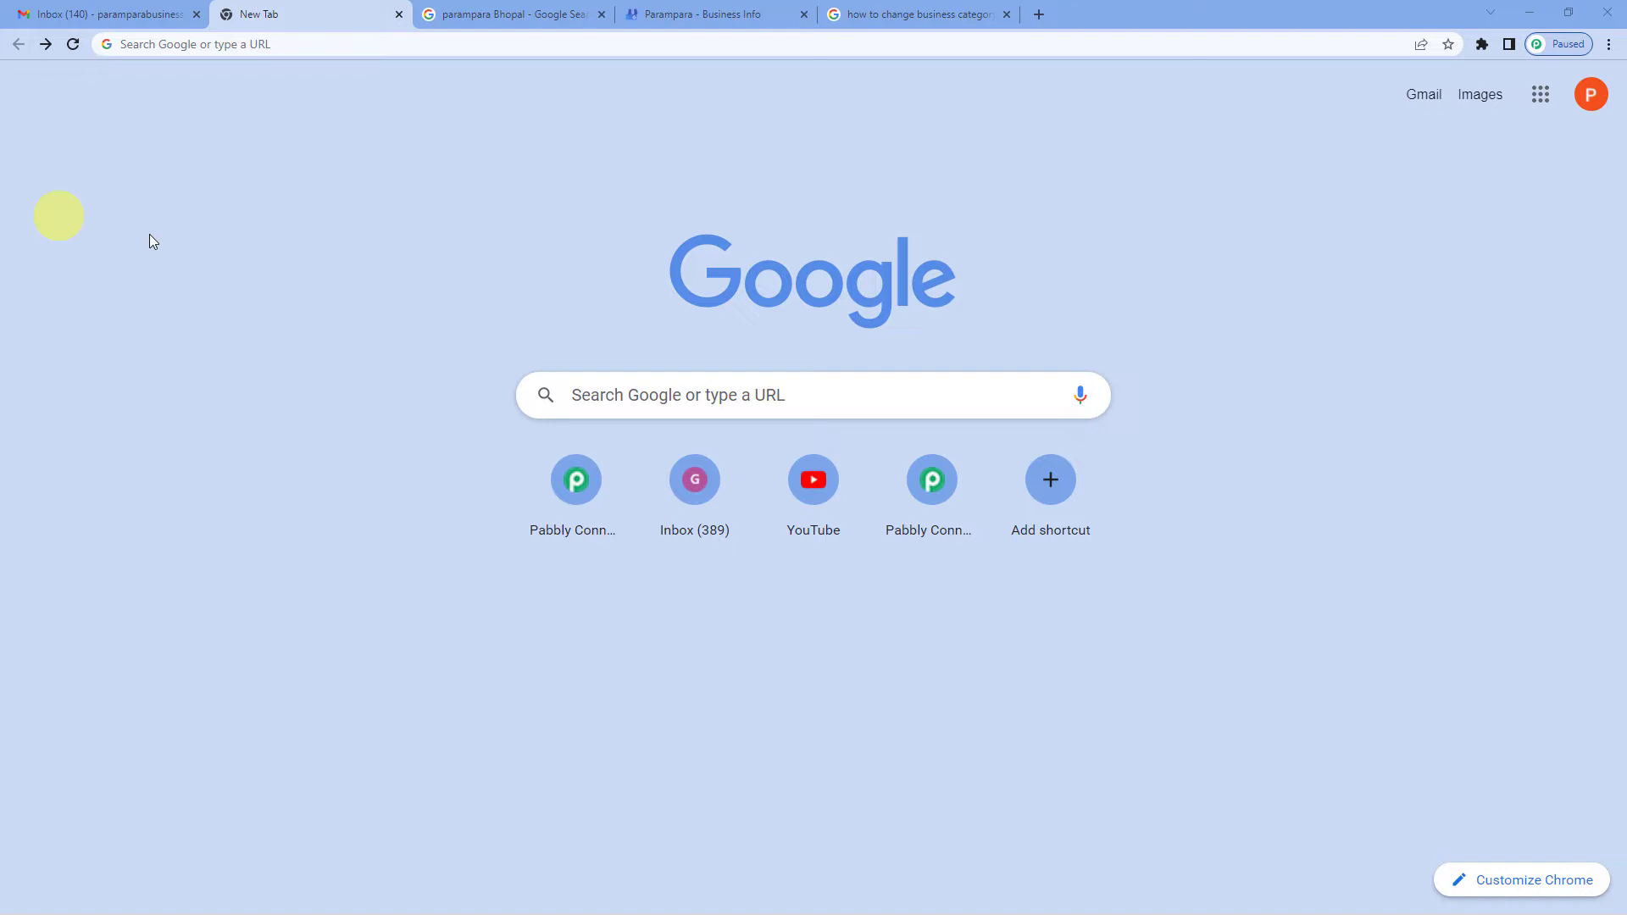
Go to pabbly.com, sign in, and access Pabbly Connect from the apps list
{"action": "left_click", "coordinate": [211, 47]}
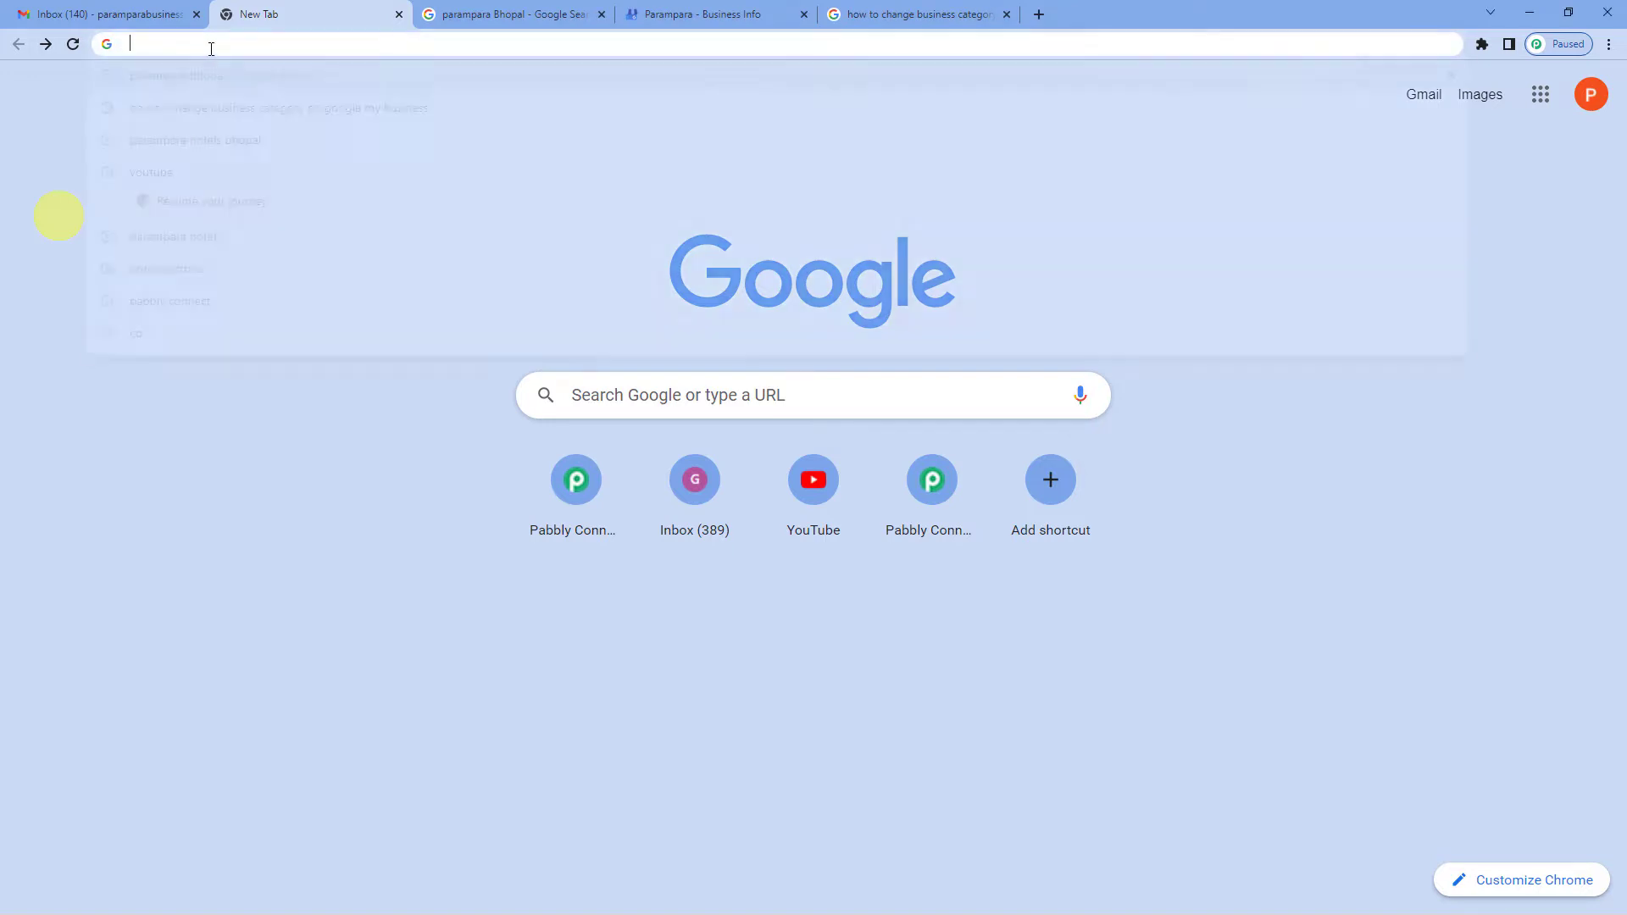
{"action": "type", "text": "pa"}
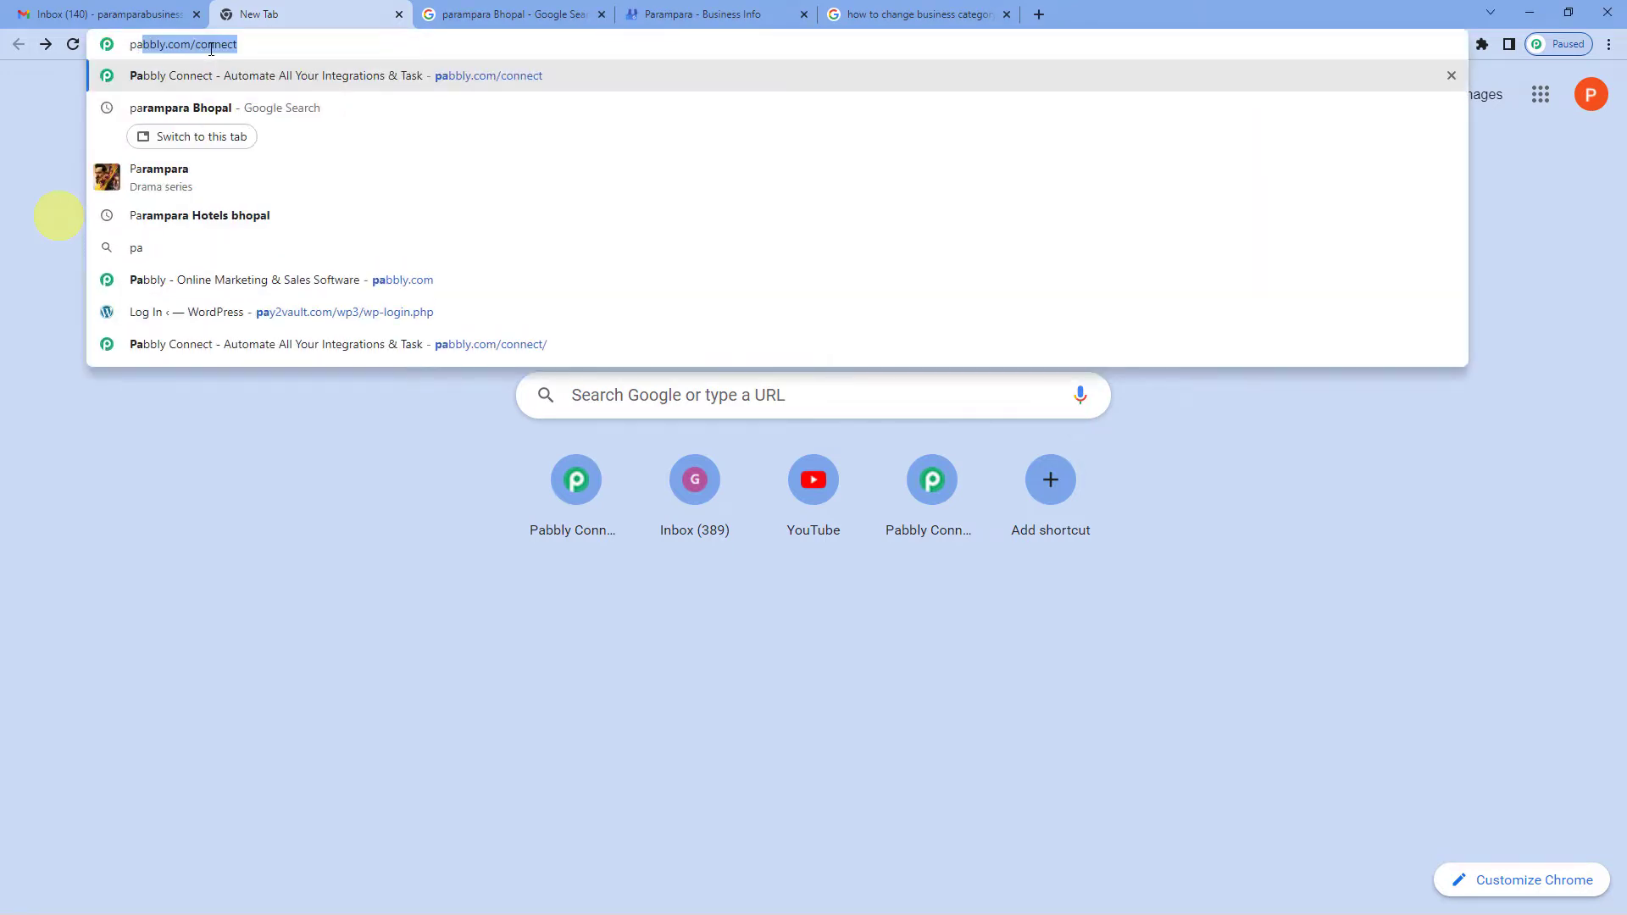
{"action": "type", "text": "bbly"}
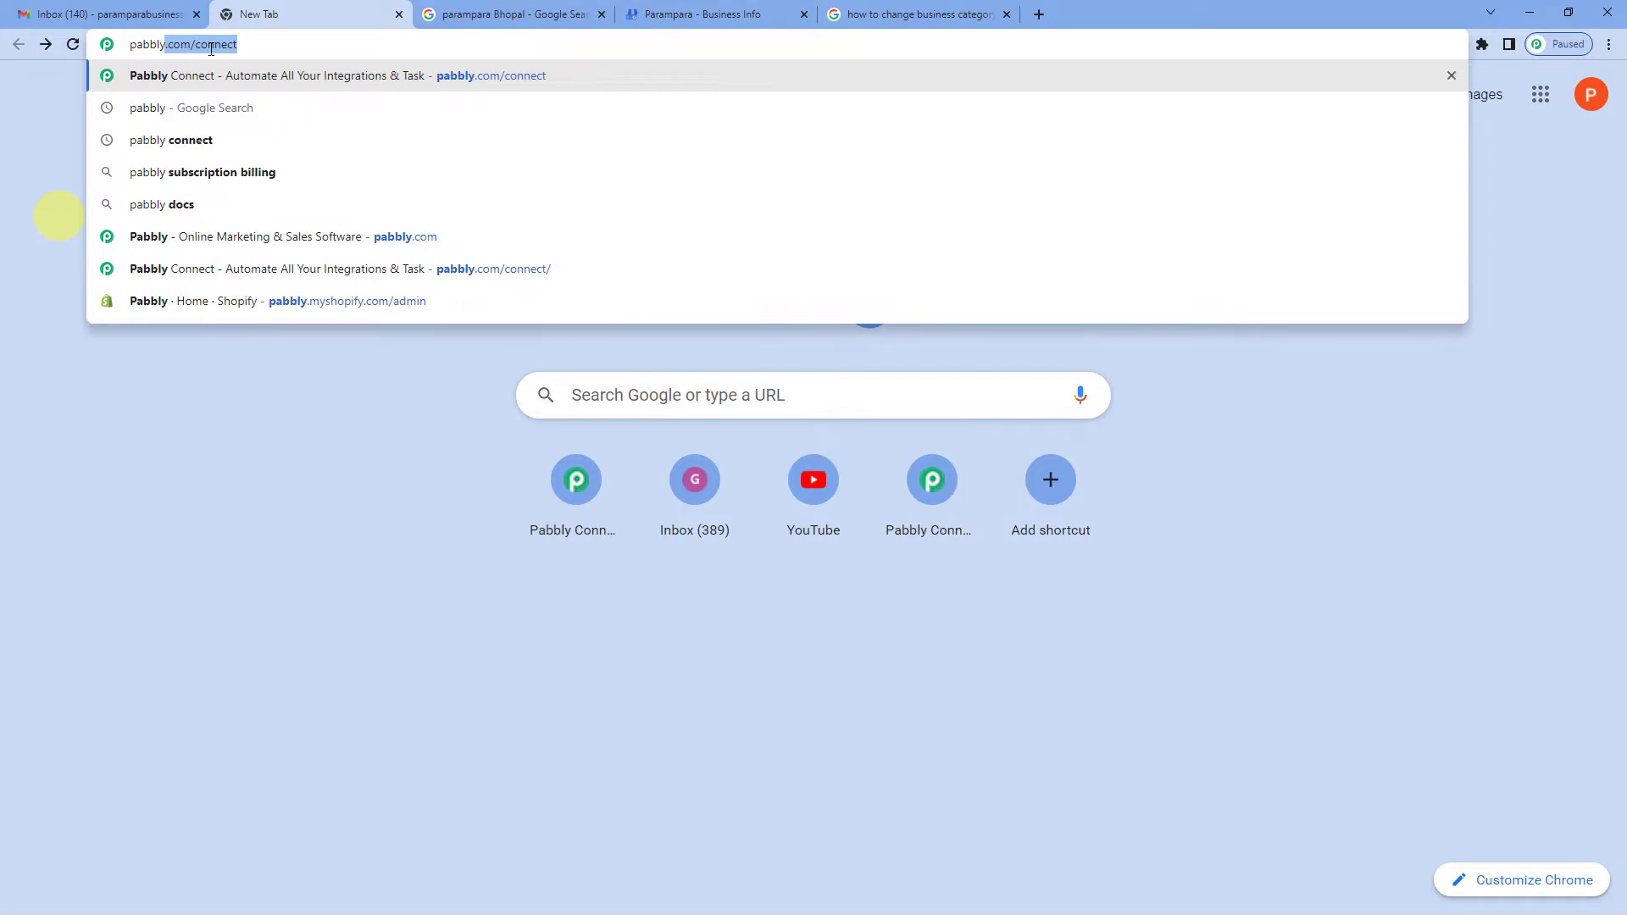
{"action": "type", "text": ".com"}
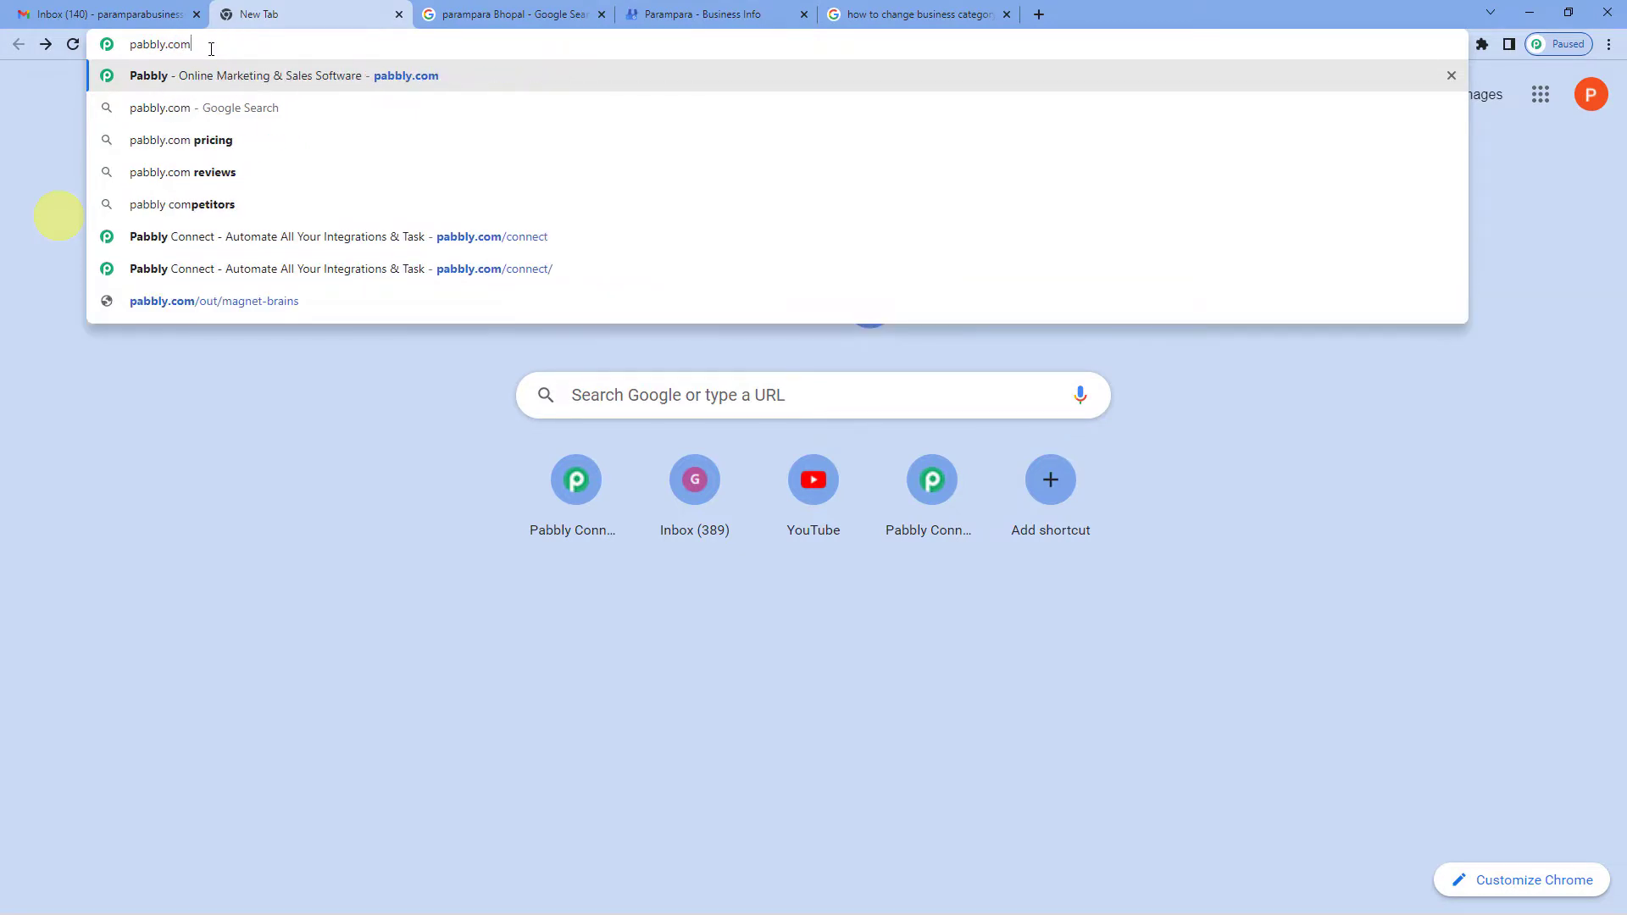
{"action": "key", "text": "Return"}
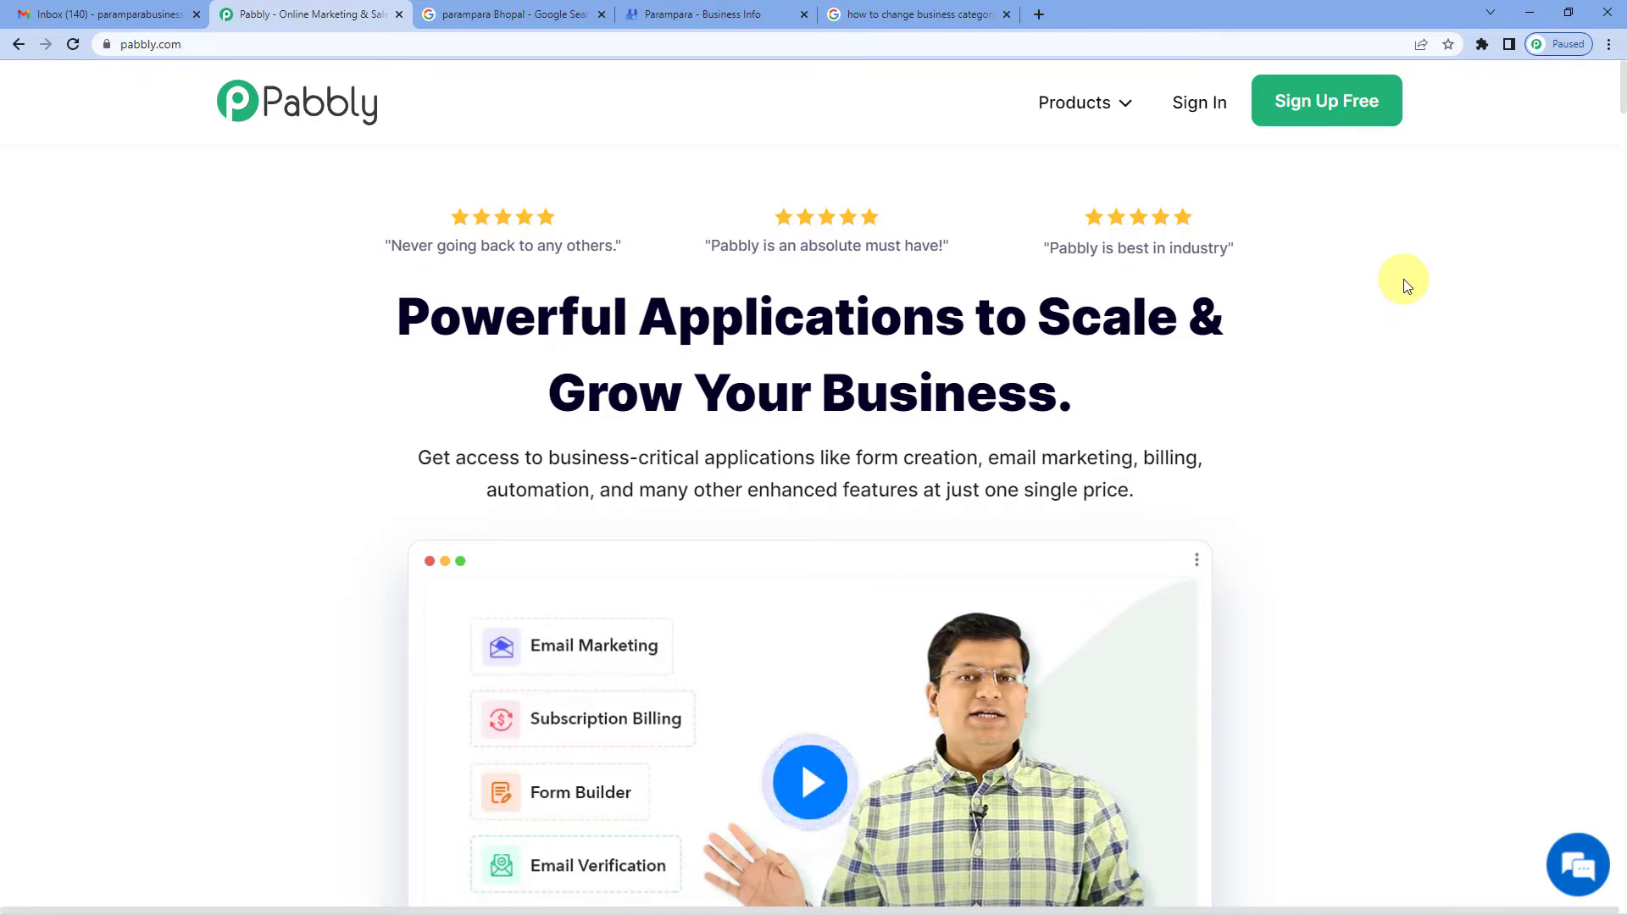
{"action": "left_click", "coordinate": [1195, 115]}
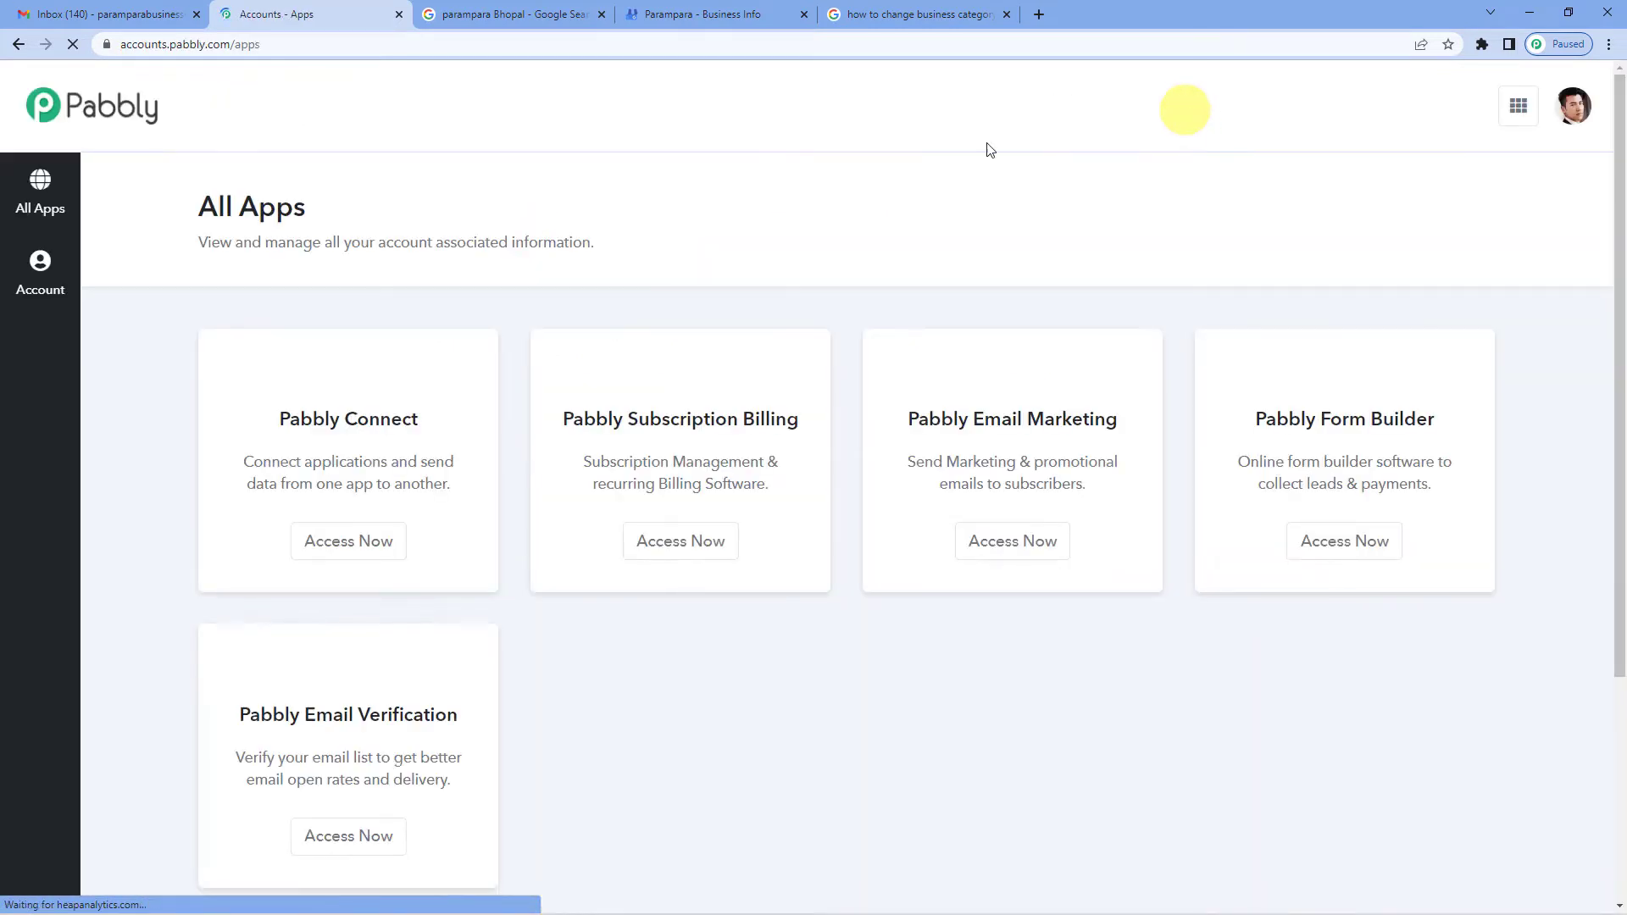
{"action": "left_click", "coordinate": [360, 560]}
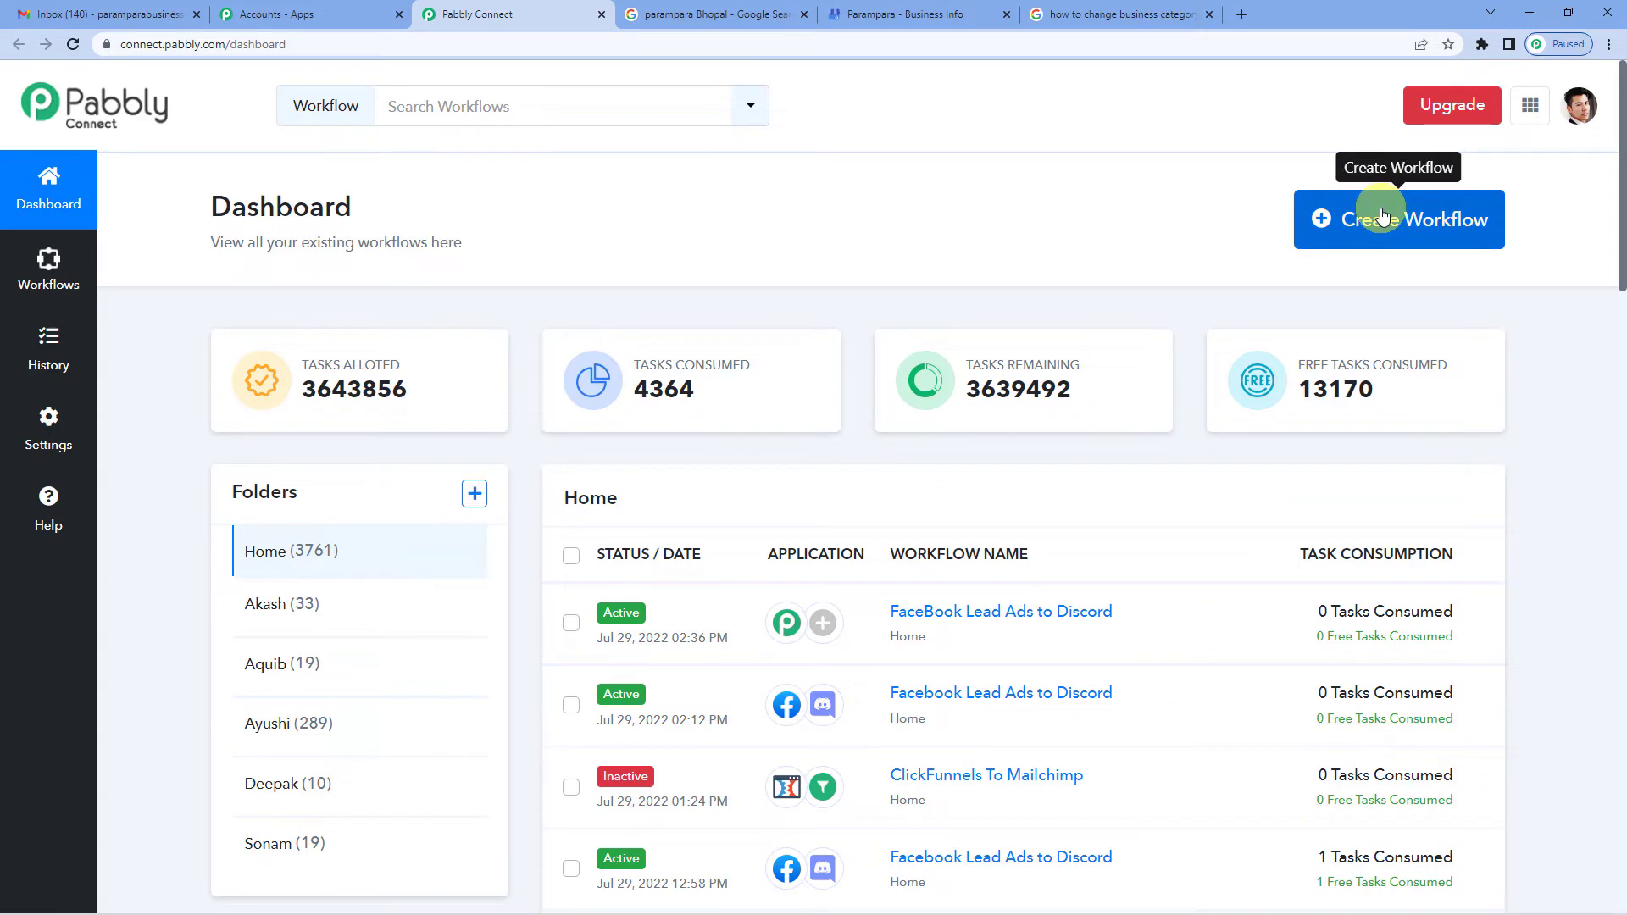
Create a new workflow named 'Auto Reply To Hotel Reviews on Google My Business'
{"action": "left_click", "coordinate": [1382, 217]}
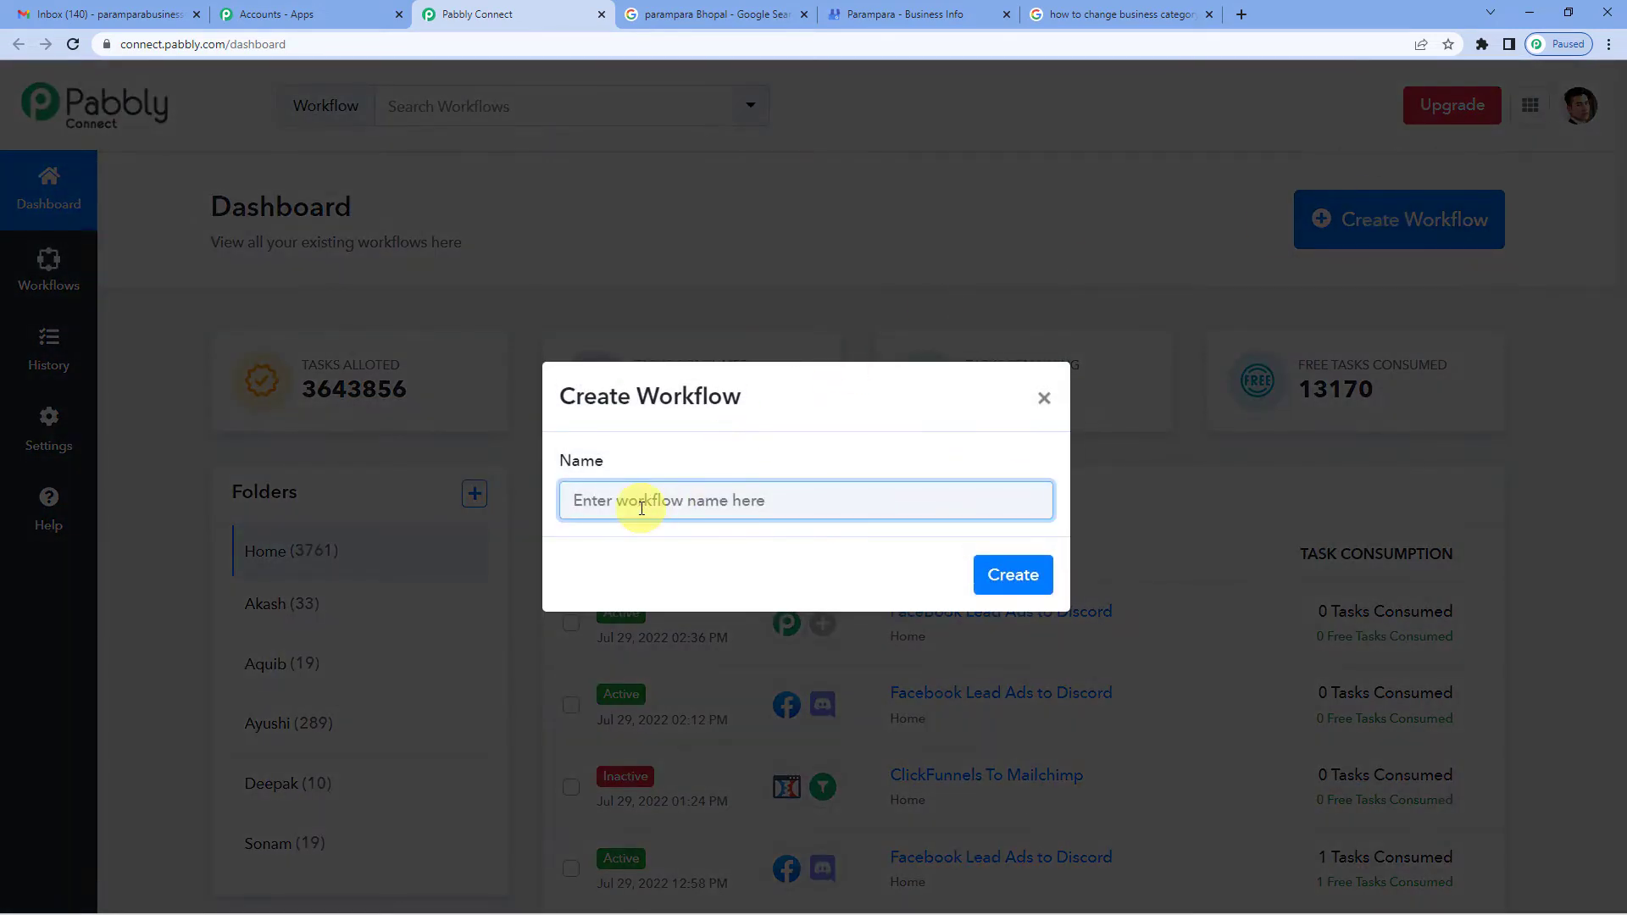
{"action": "type", "text": "Auto R"}
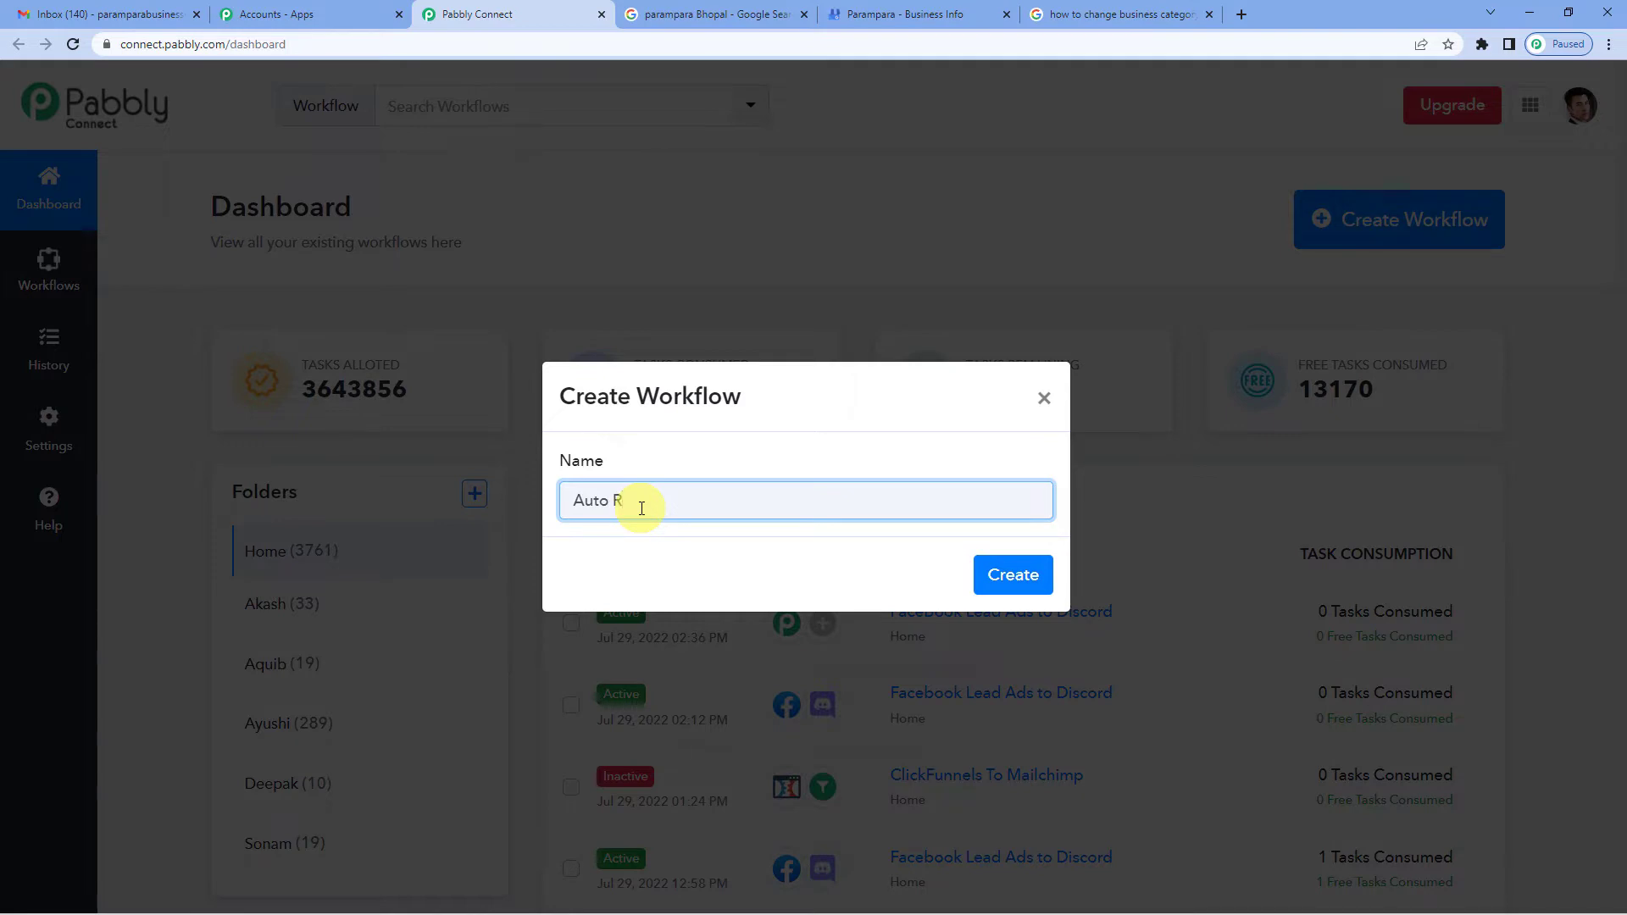
{"action": "type", "text": "eply To Hotel Reviews on Google"}
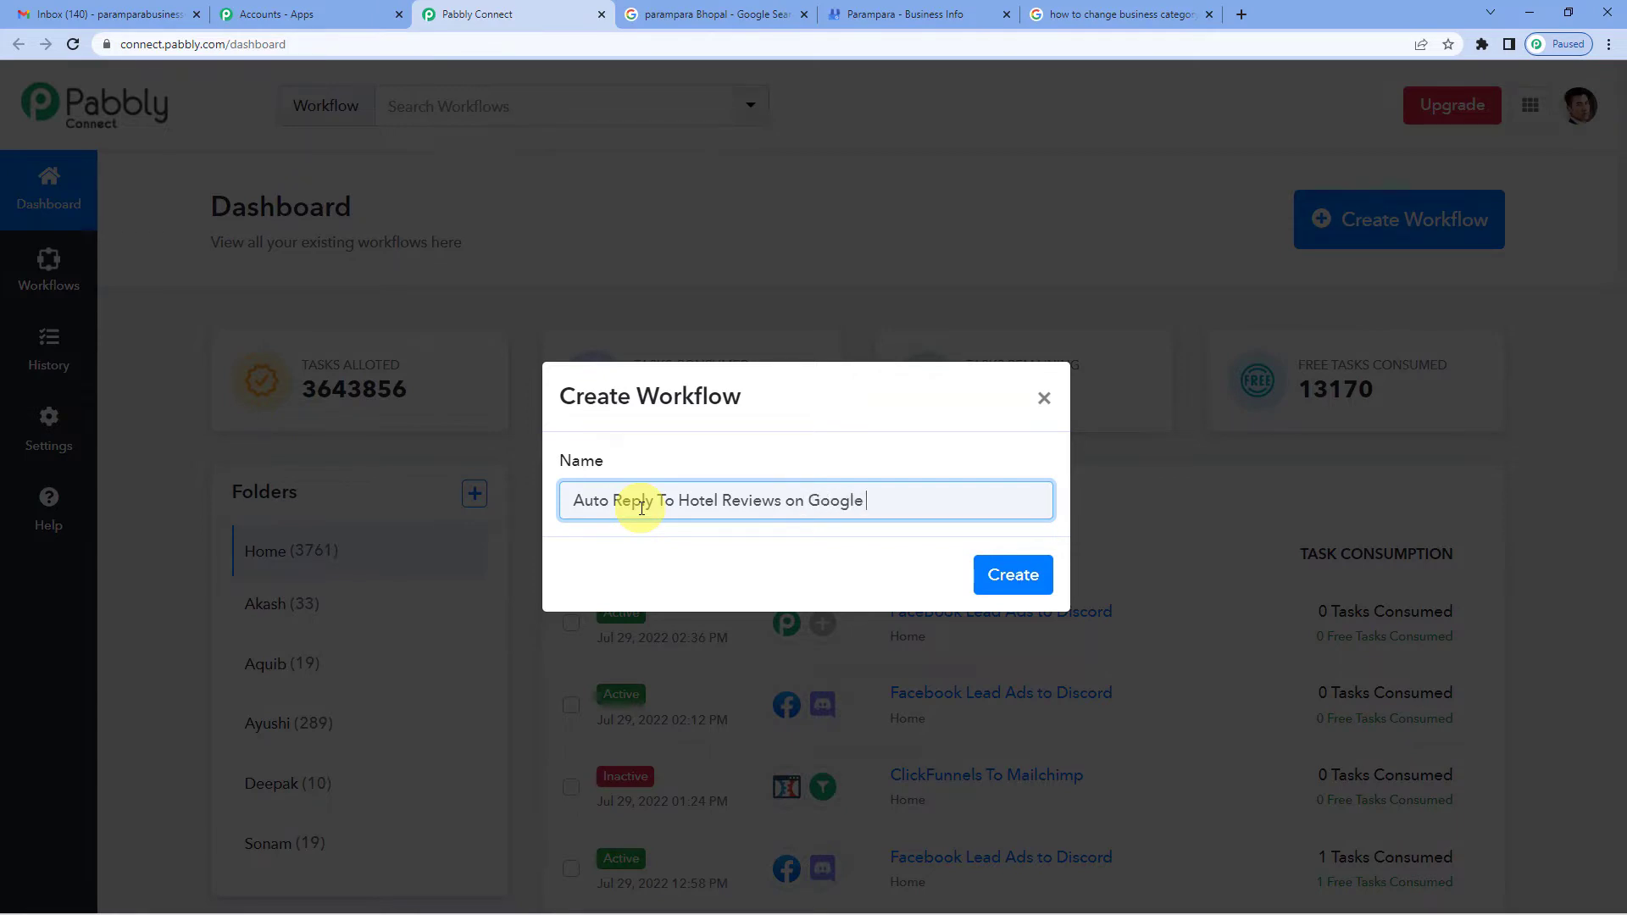
{"action": "type", "text": " My Business"}
{"action": "left_click", "coordinate": [1011, 573]}
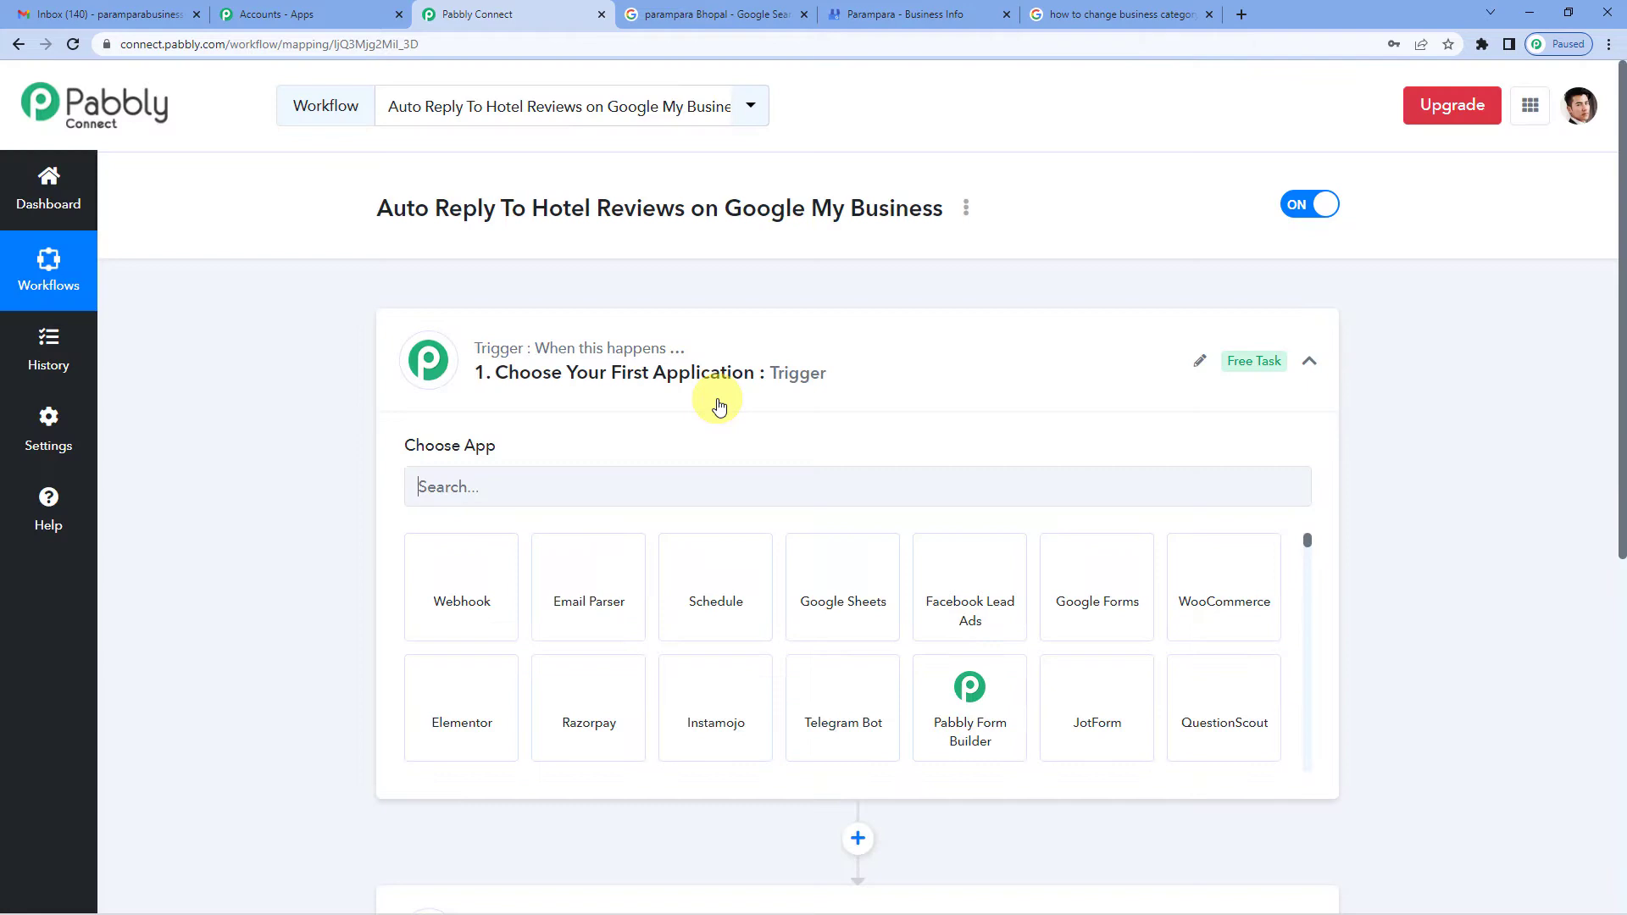
{"action": "left_click", "coordinate": [716, 403]}
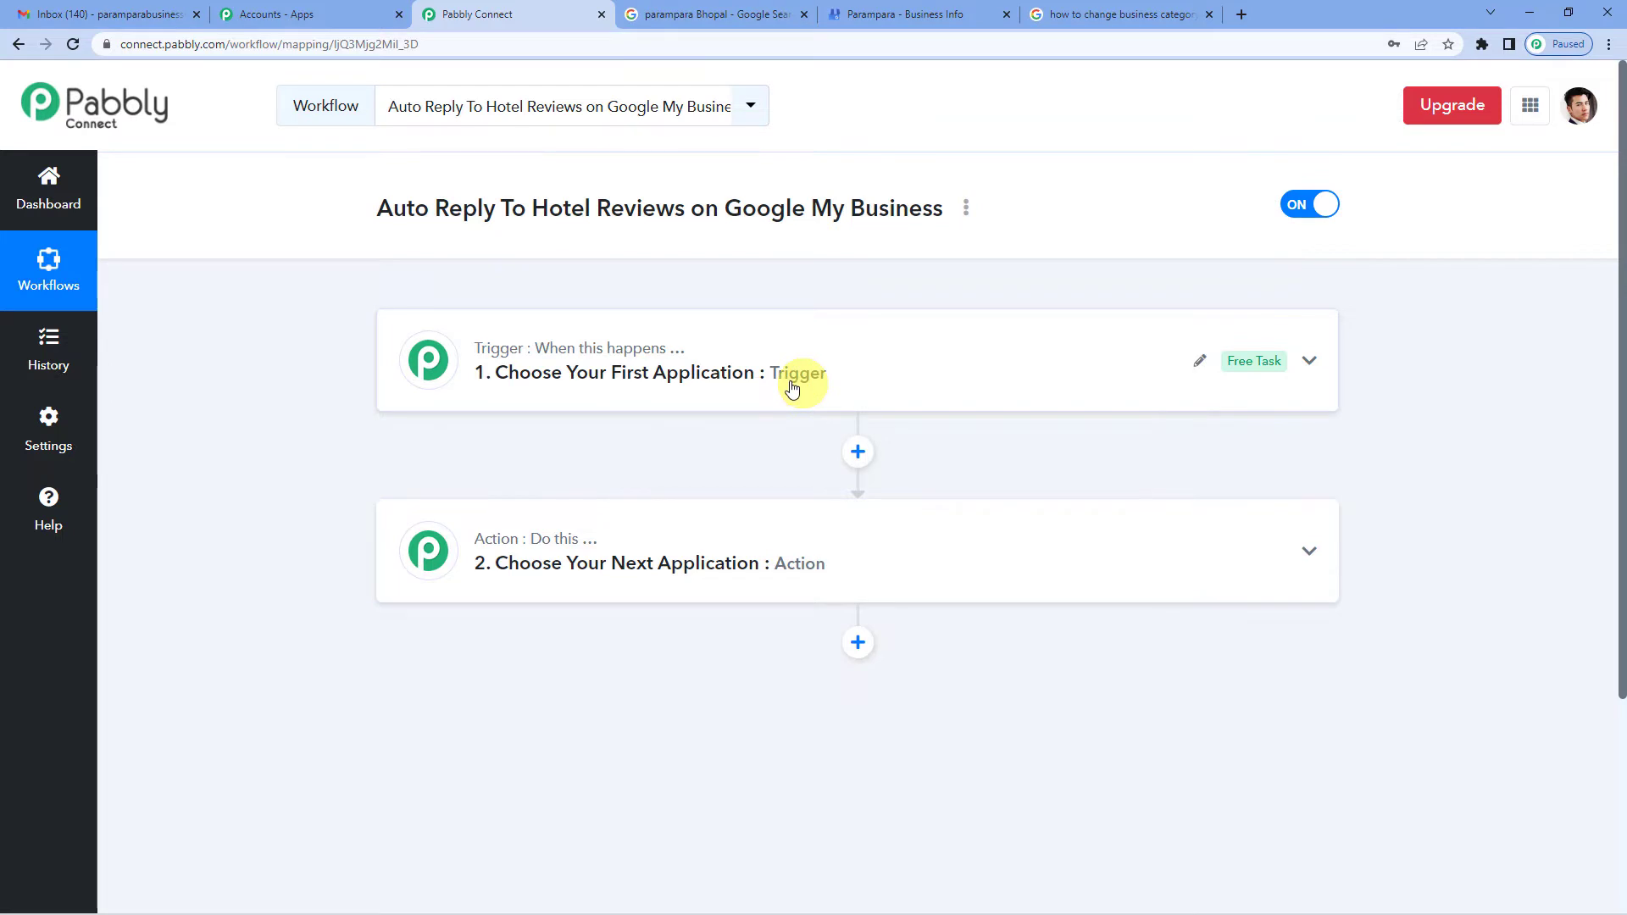
{"action": "mouse_move", "coordinate": [544, 549]}
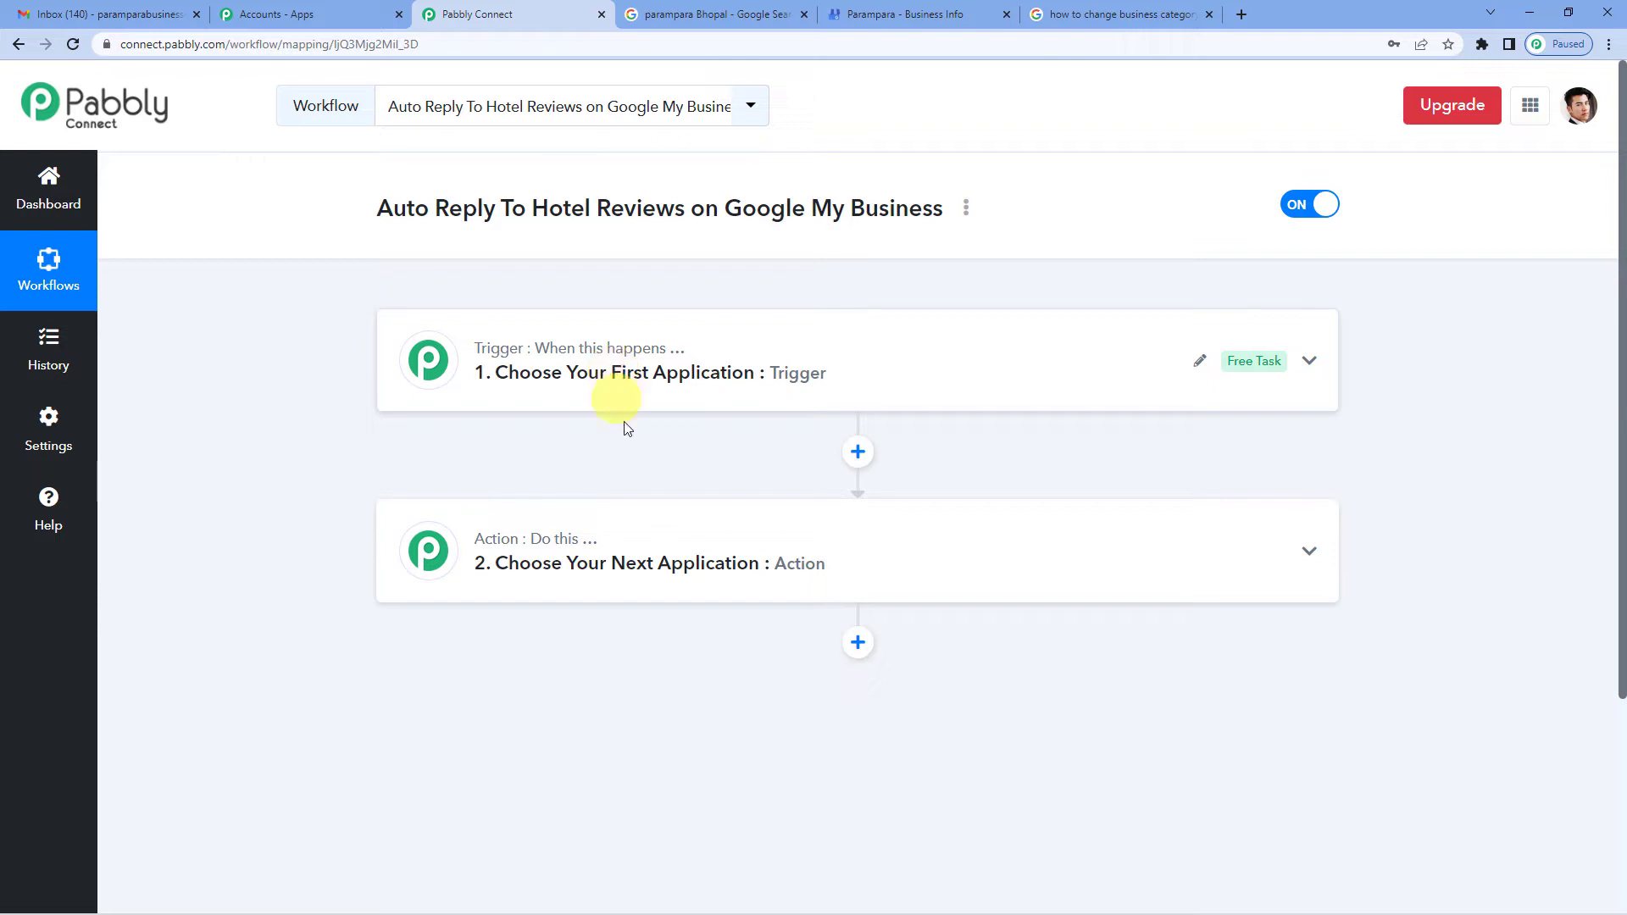
Set the trigger app to Google My Business with the New Review Multi Location event
{"action": "left_click", "coordinate": [633, 390]}
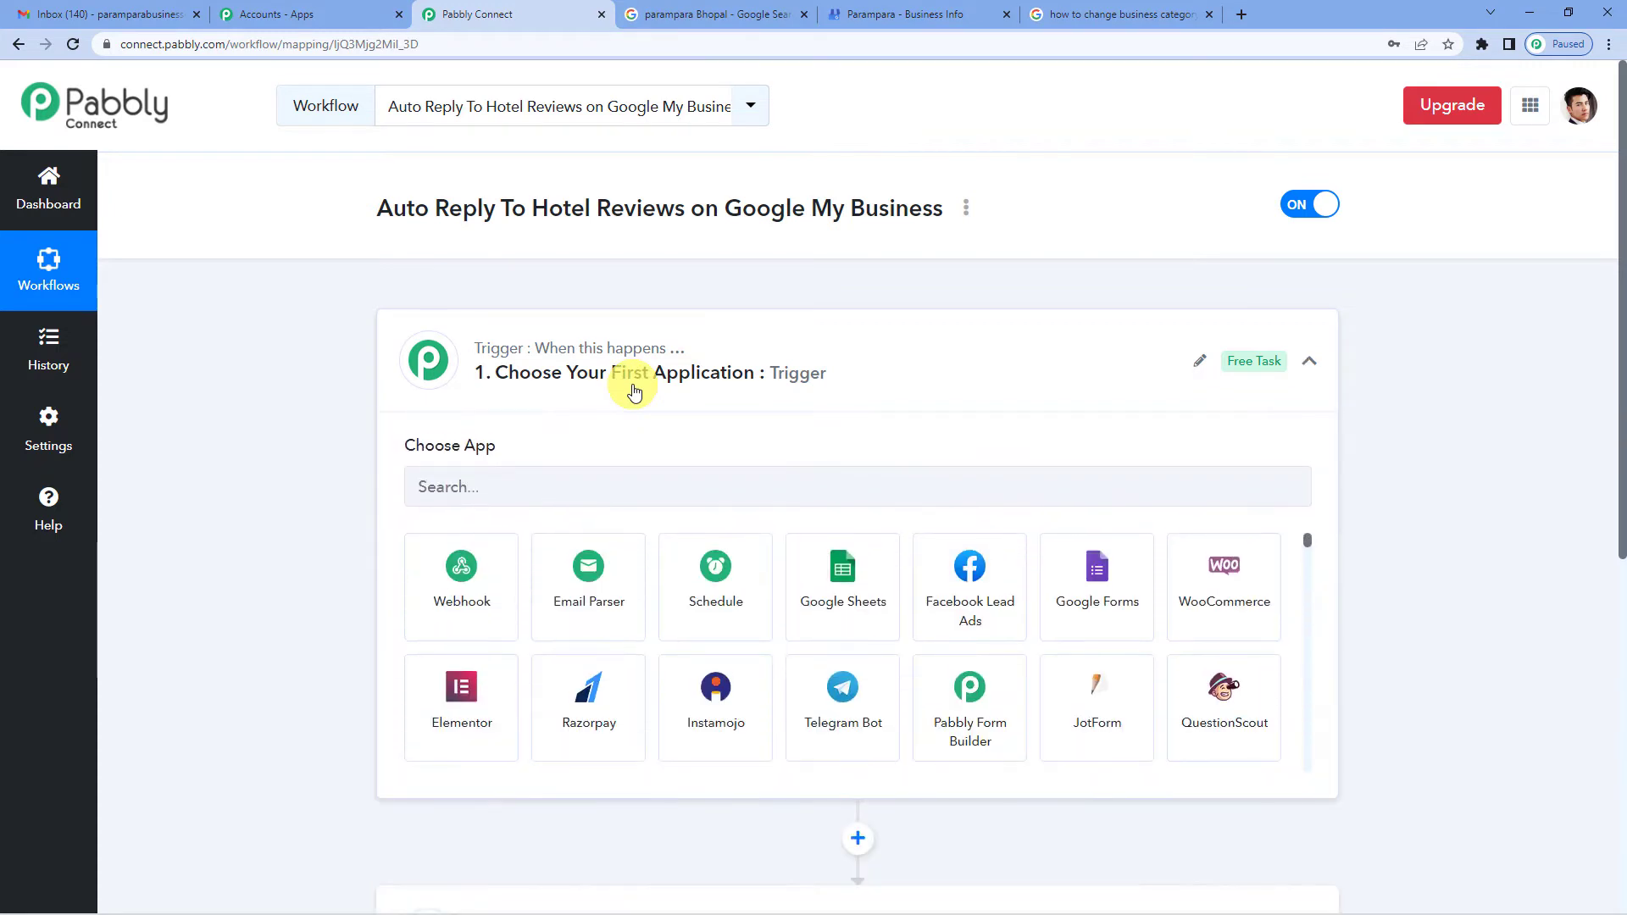
{"action": "left_click", "coordinate": [543, 486]}
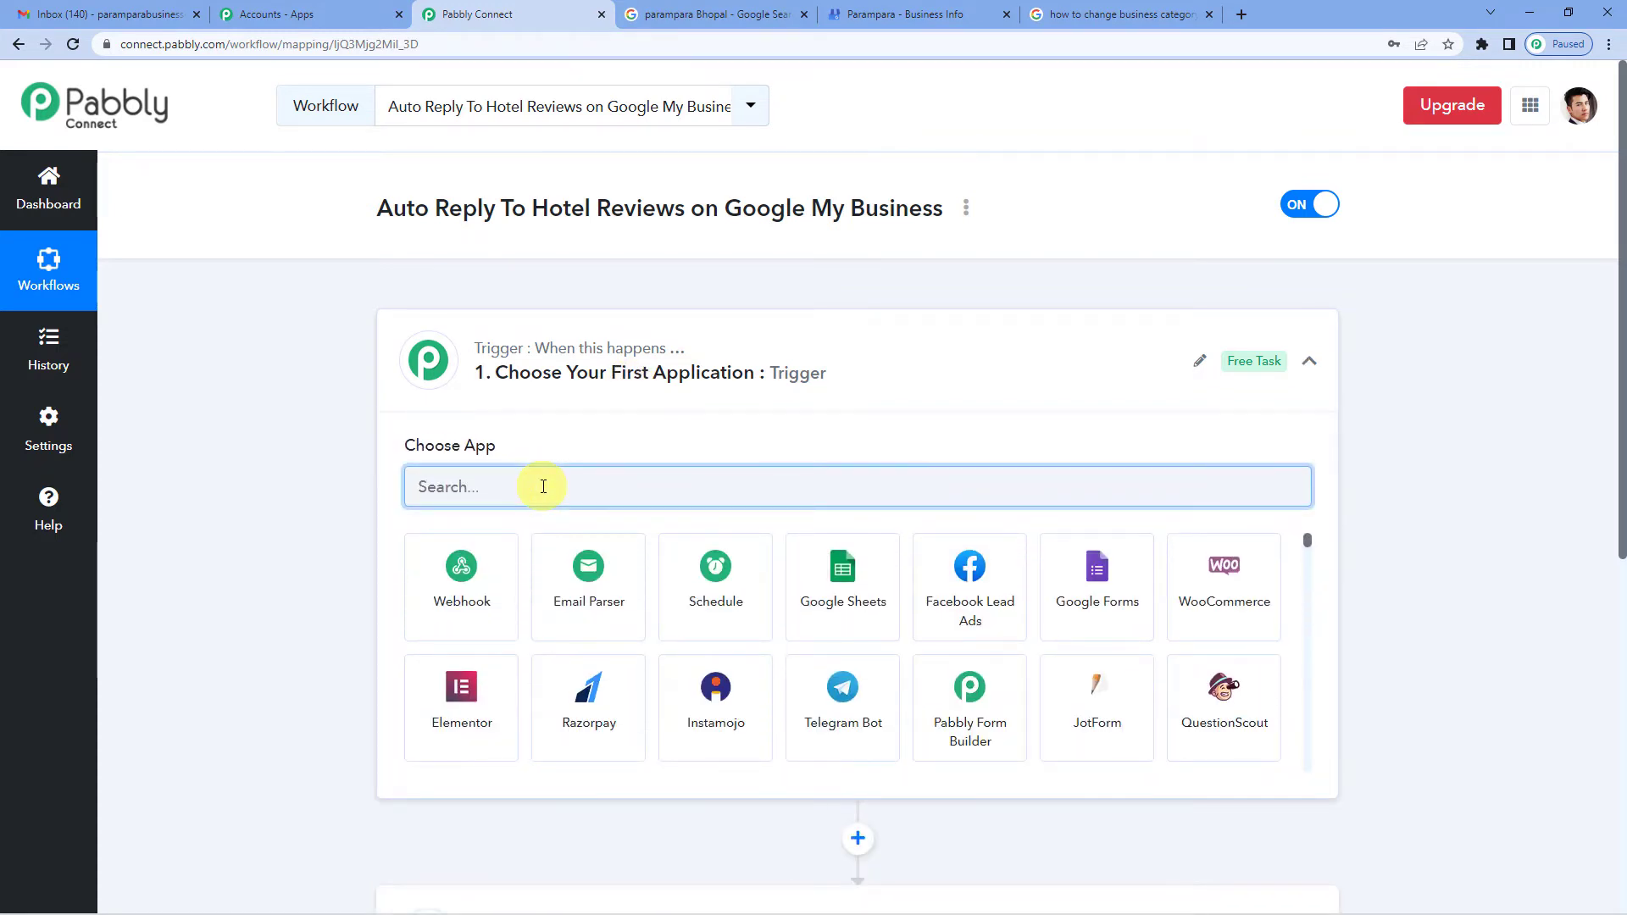
{"action": "type", "text": "g"}
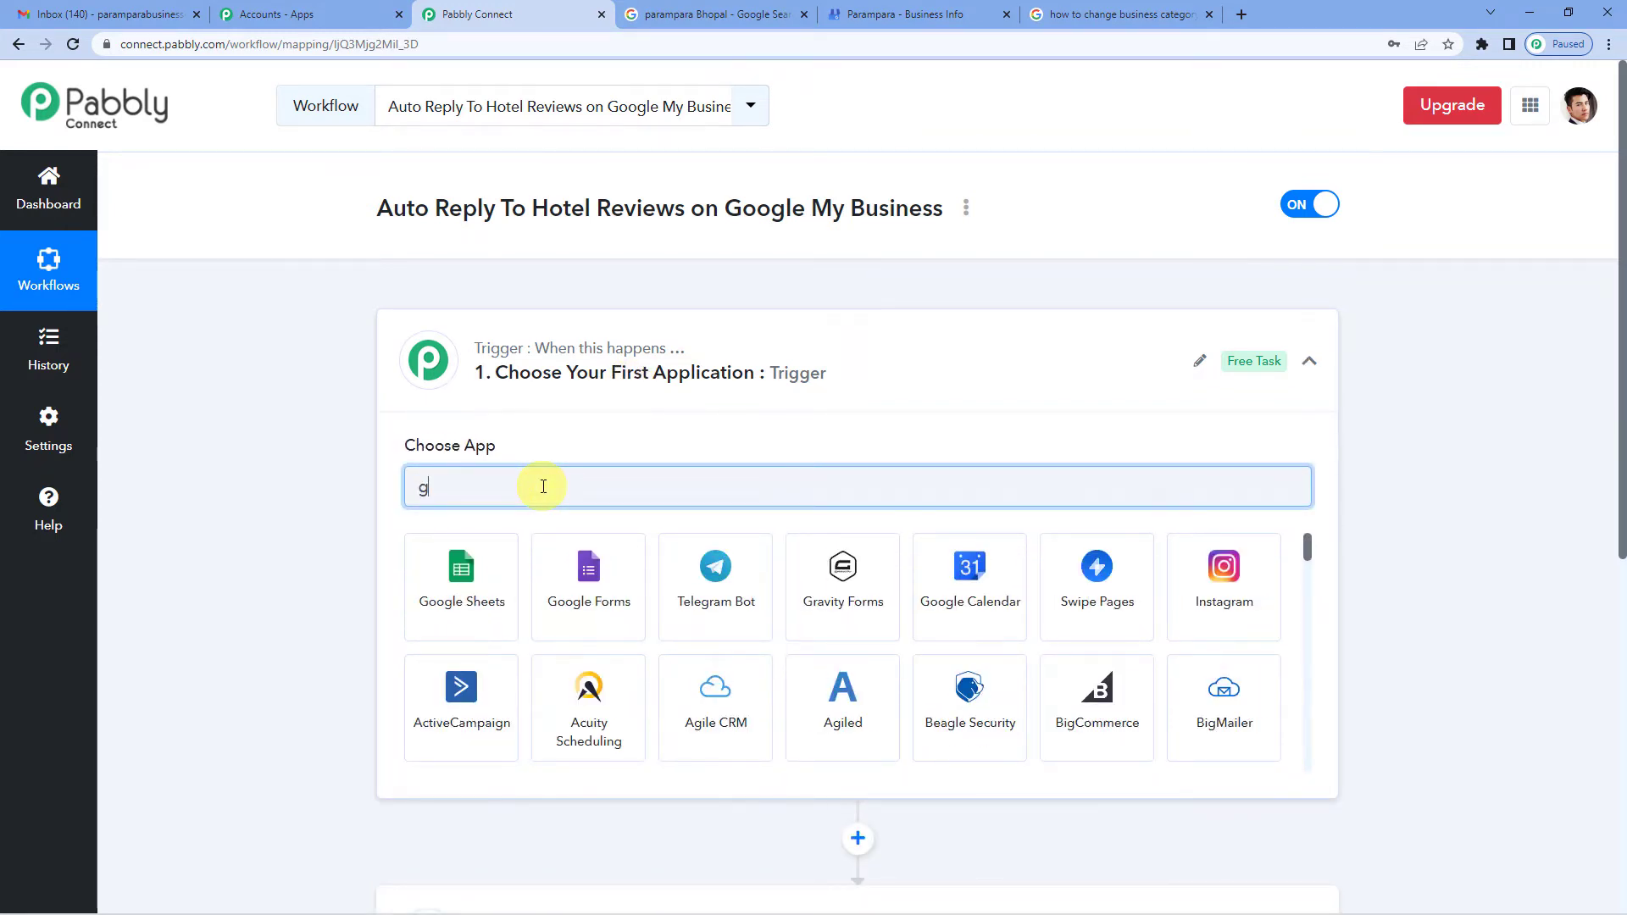
{"action": "type", "text": "oogle my"}
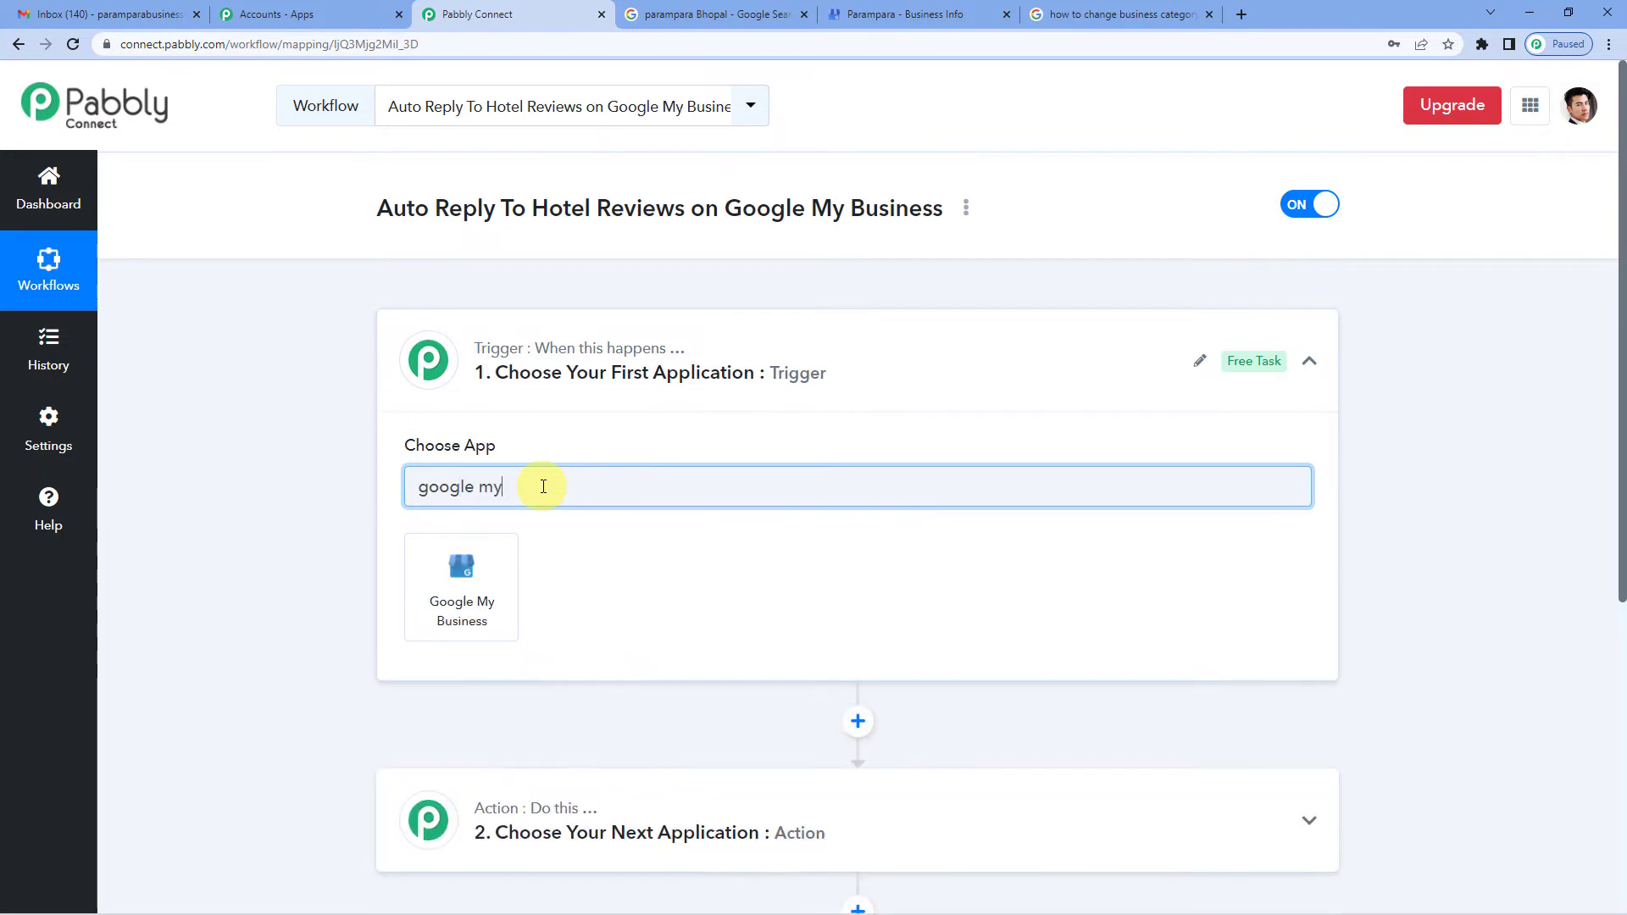
{"action": "left_click", "coordinate": [489, 586]}
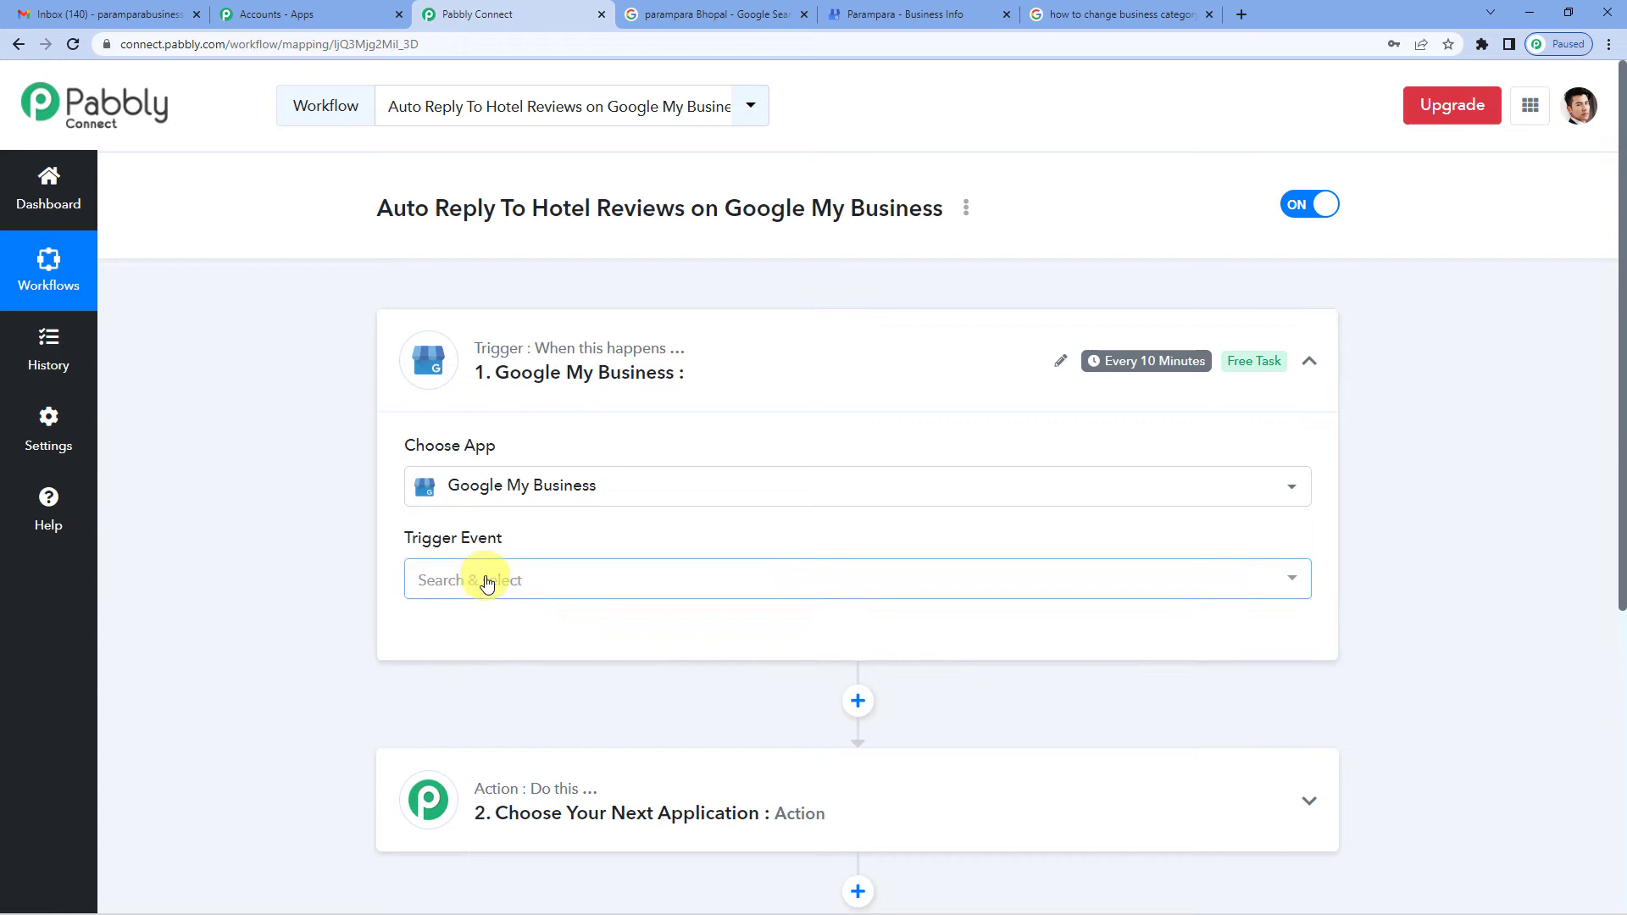
{"action": "left_click", "coordinate": [485, 581]}
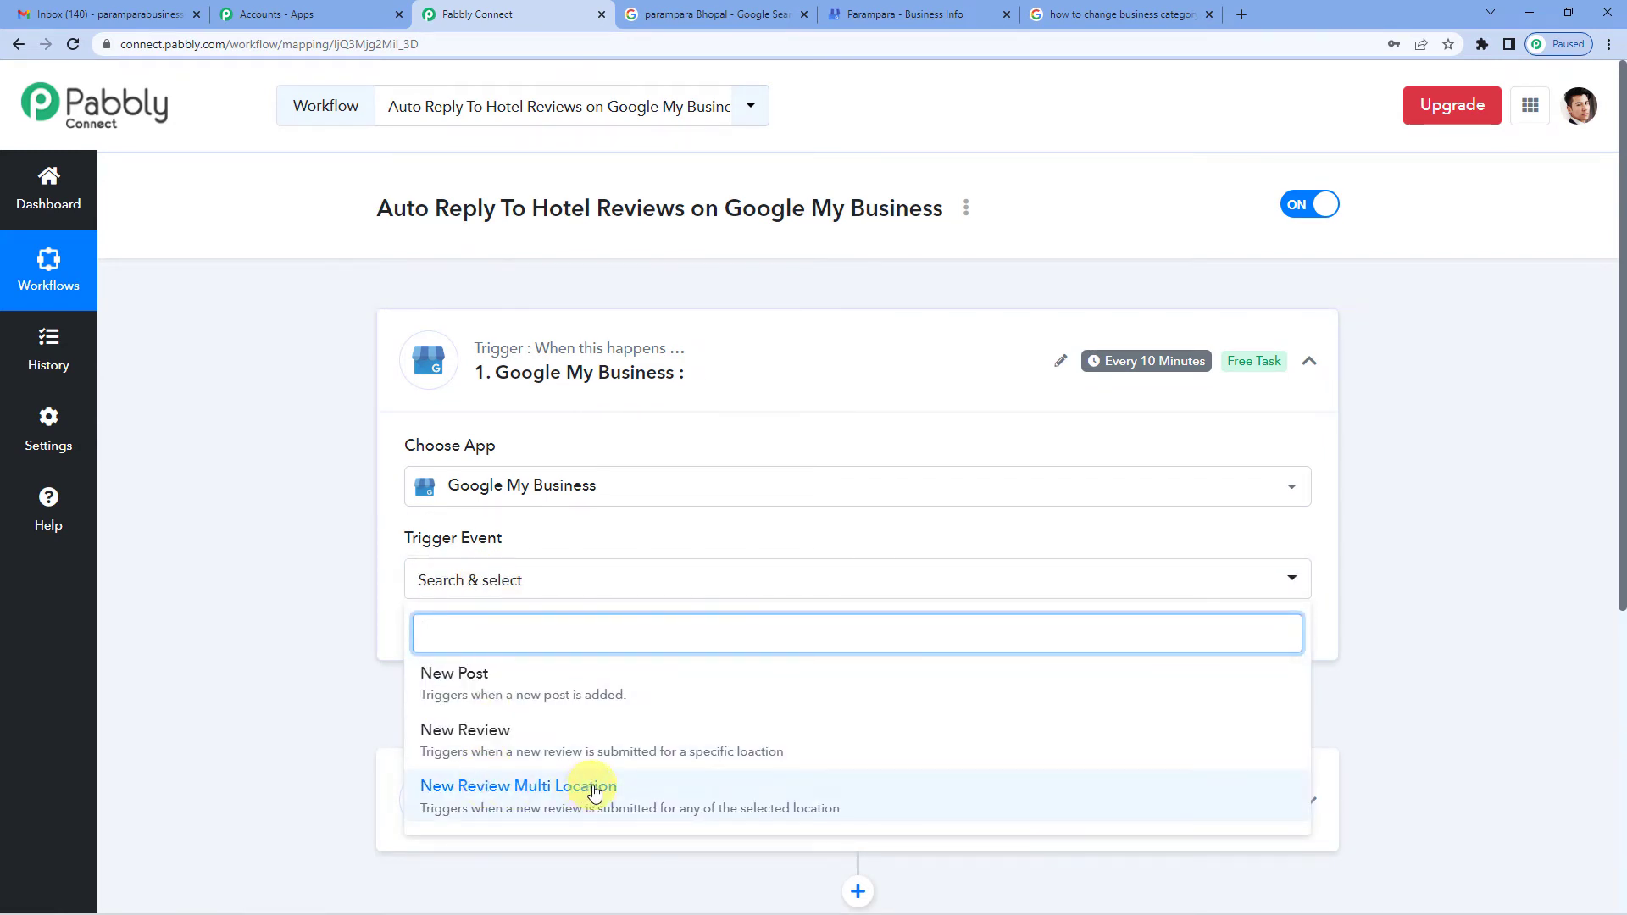
{"action": "left_click", "coordinate": [641, 790]}
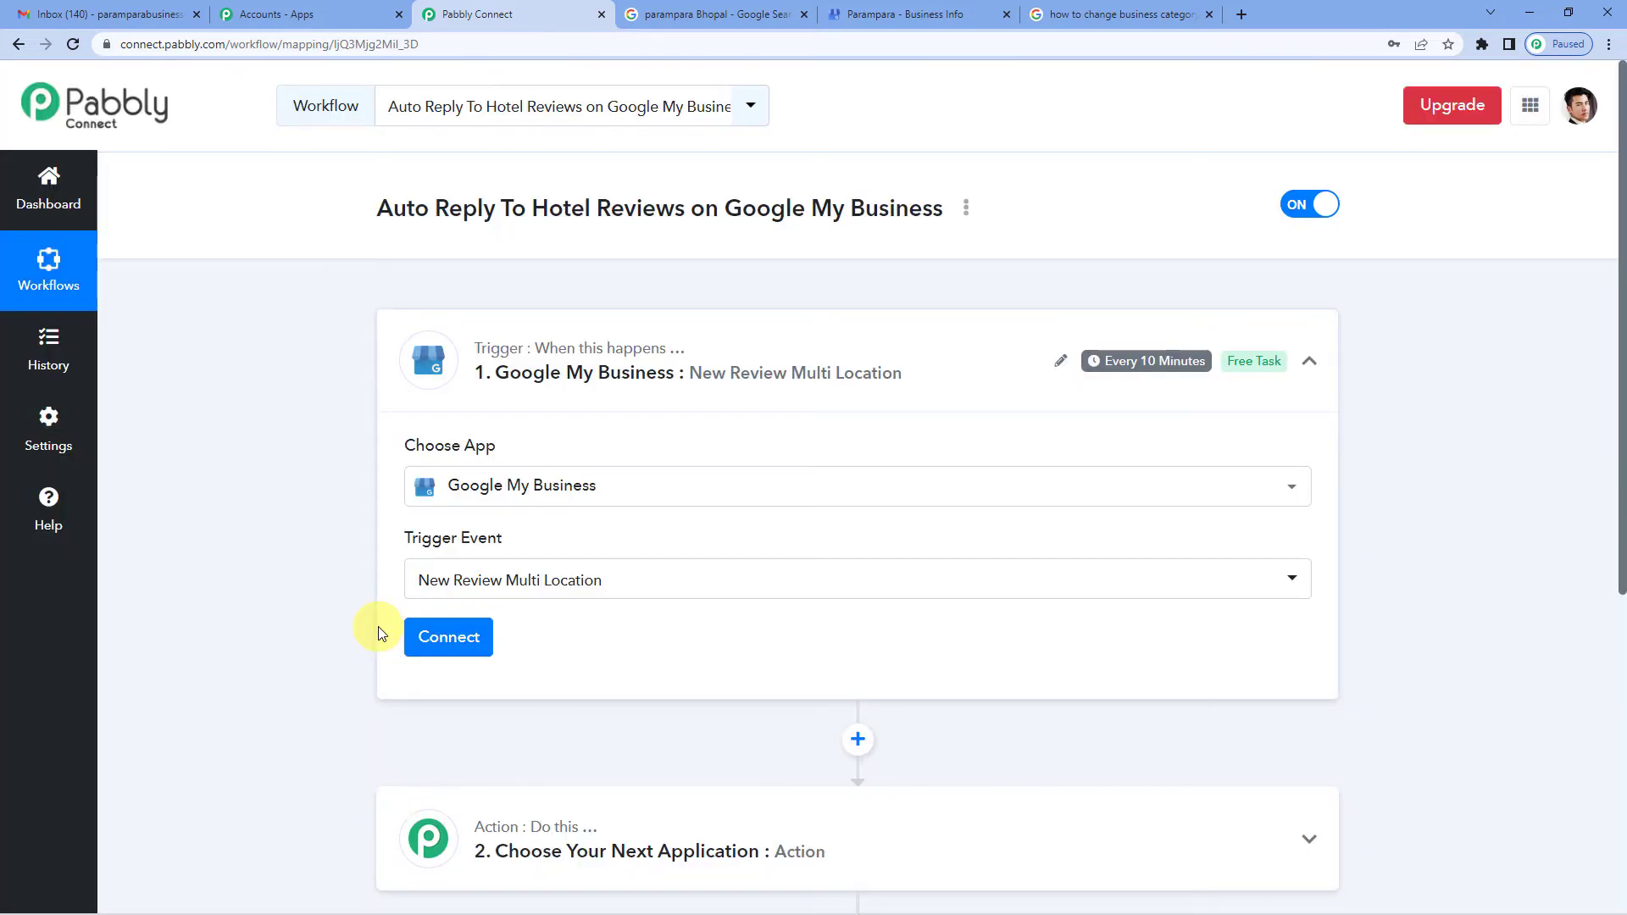
Add a new Google My Business connection by authorizing the business's Google account
{"action": "left_click", "coordinate": [451, 653]}
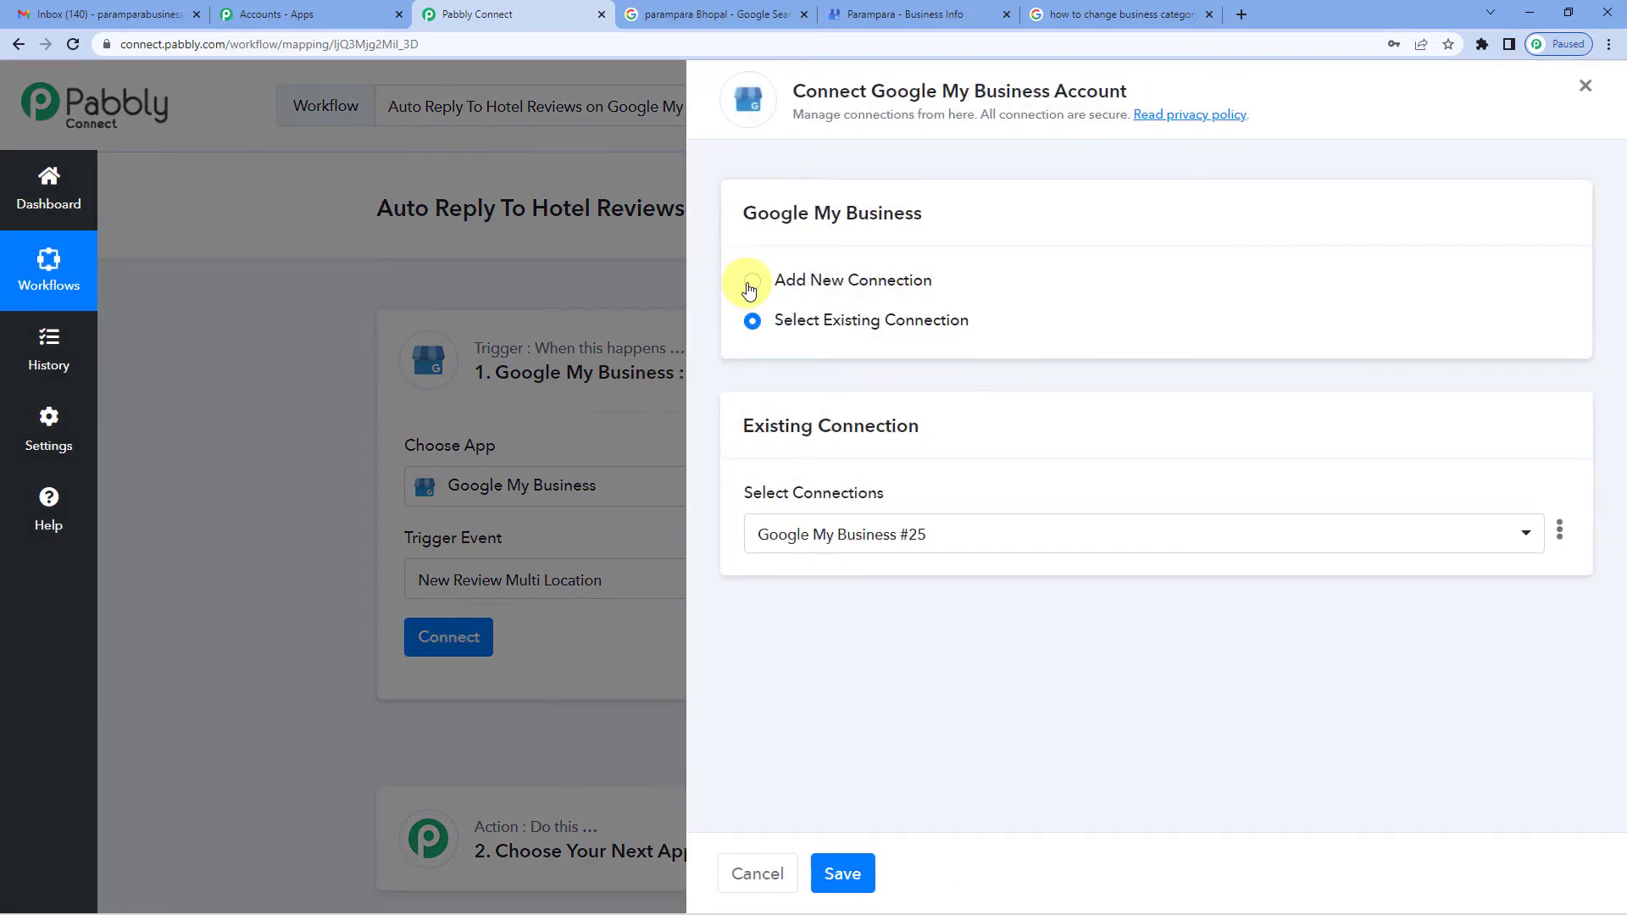
{"action": "left_click", "coordinate": [751, 284]}
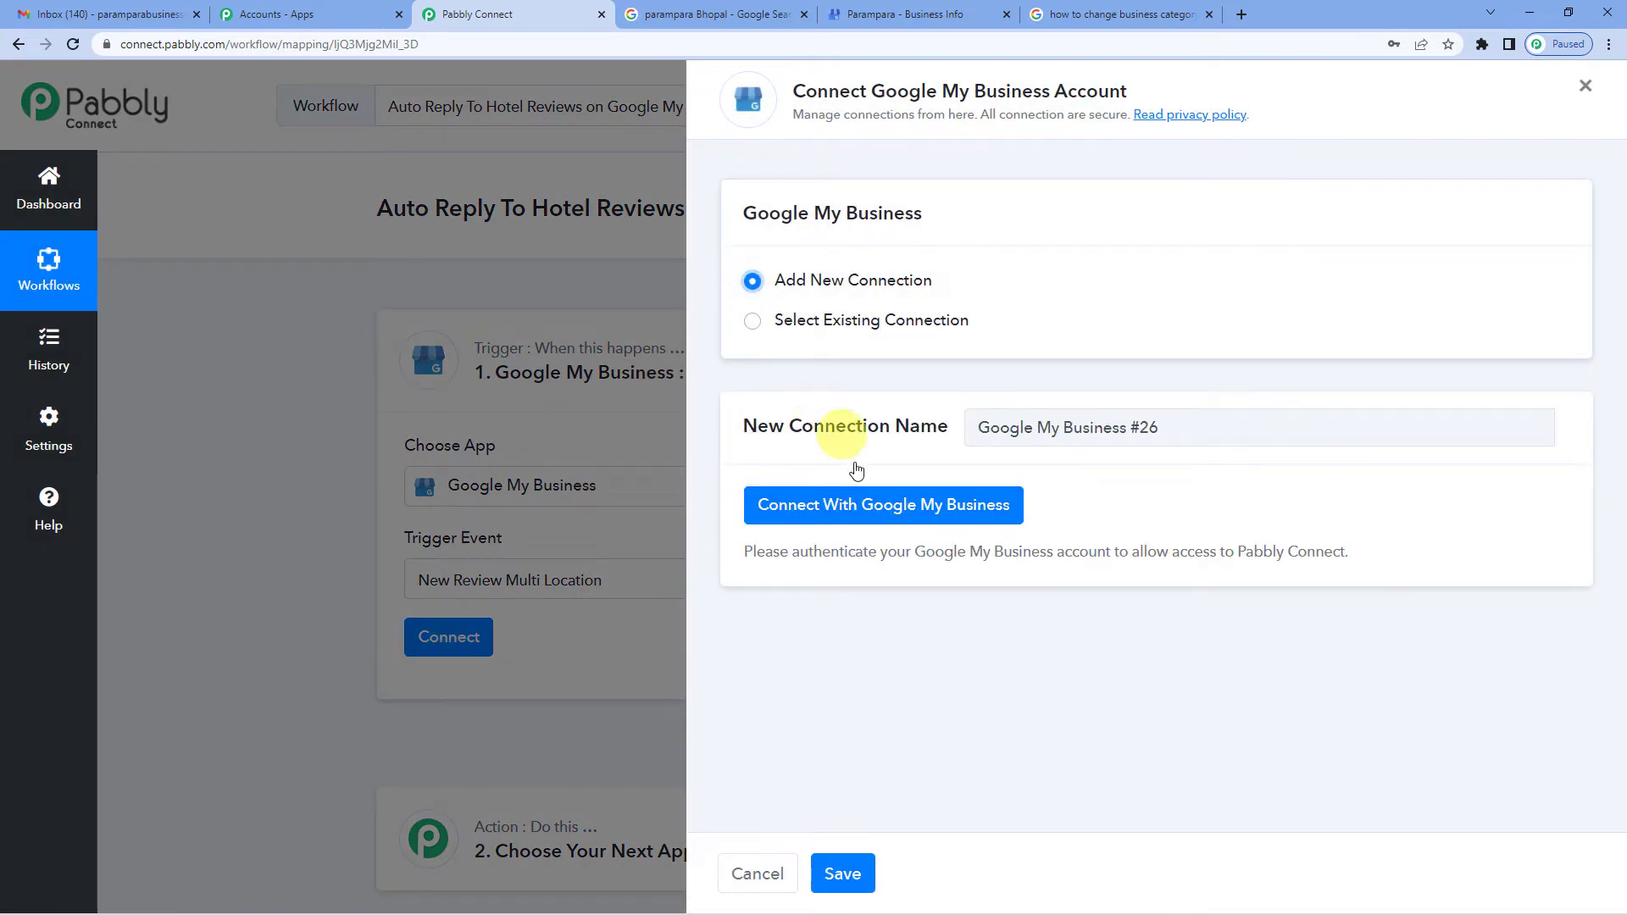
{"action": "left_click", "coordinate": [864, 507]}
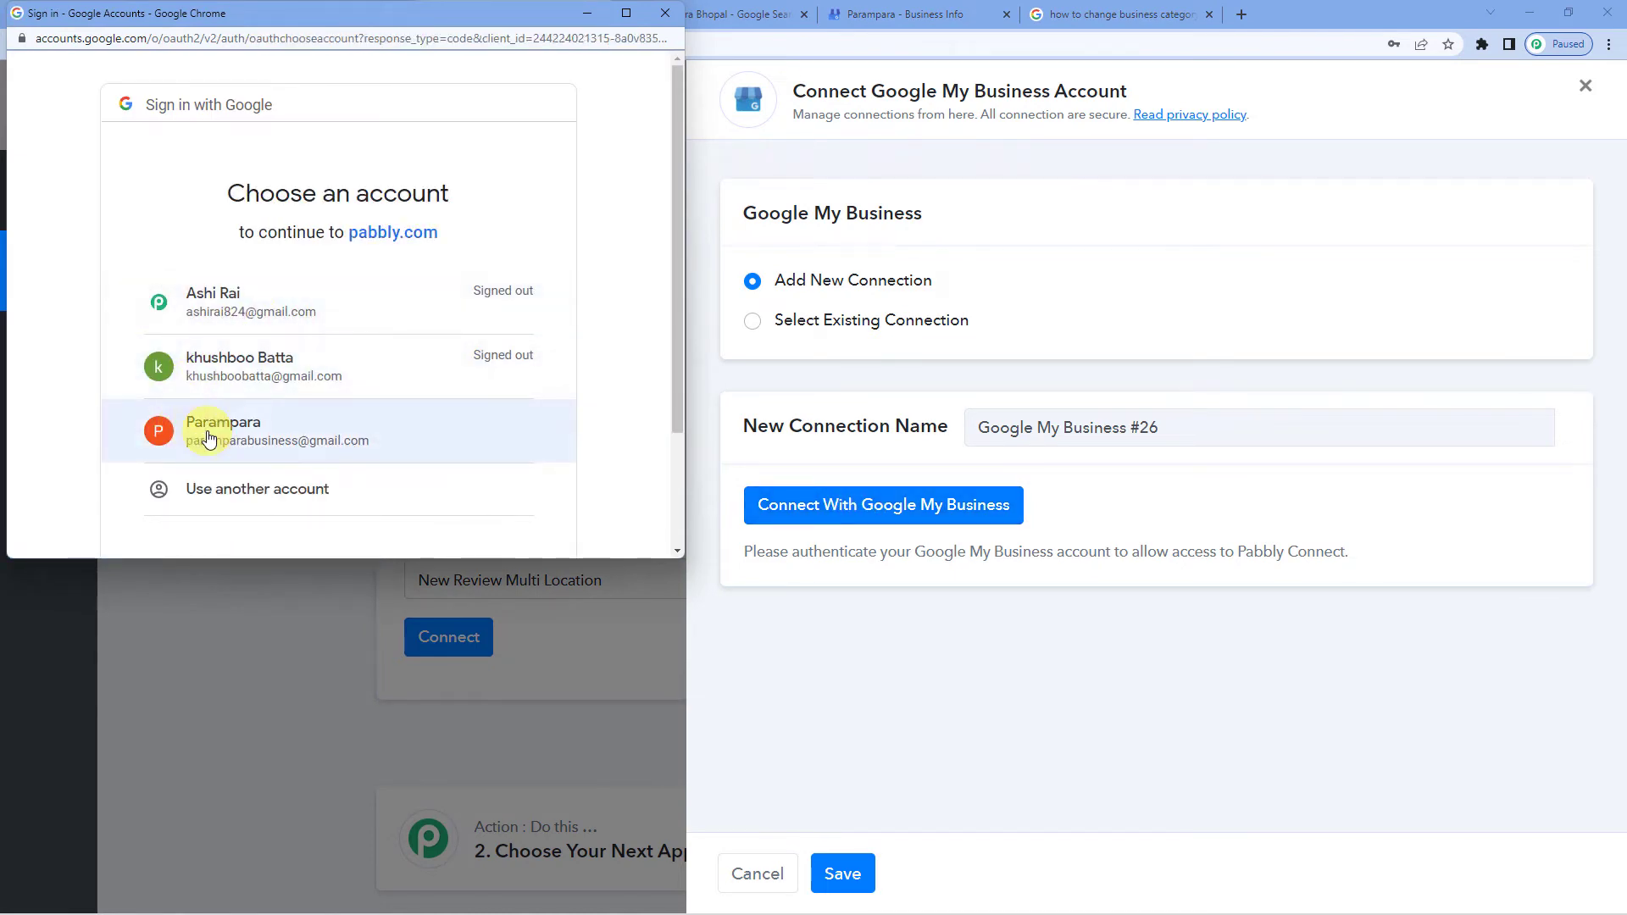
{"action": "left_click", "coordinate": [270, 439]}
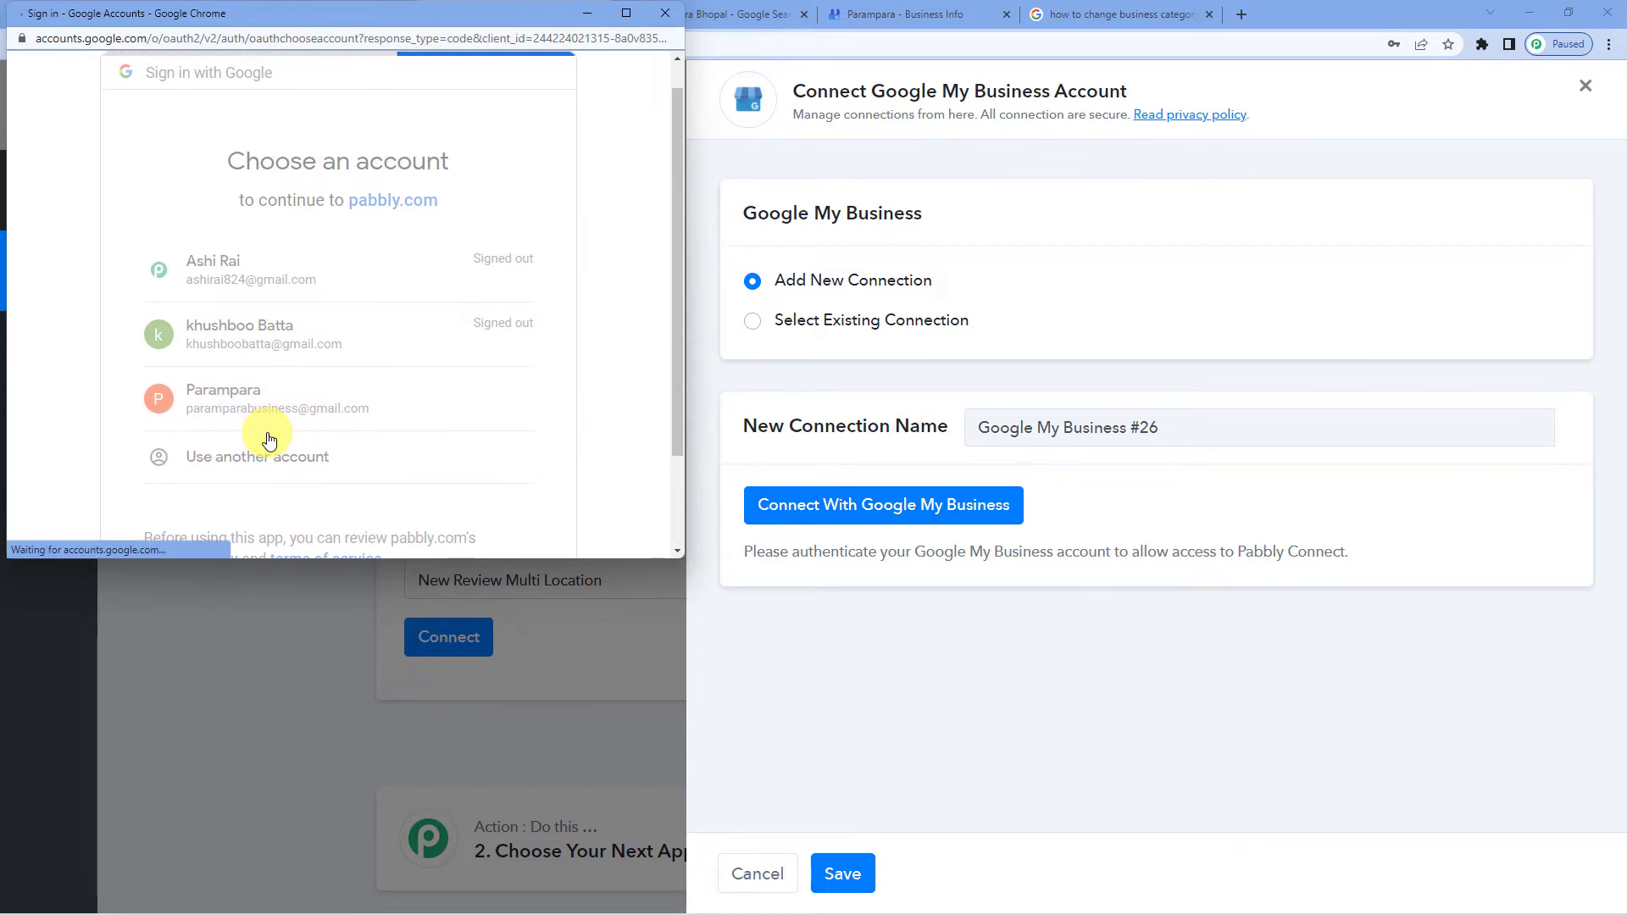
{"action": "scroll", "coordinate": [345, 410], "scroll_direction": "down", "scroll_amount": 4}
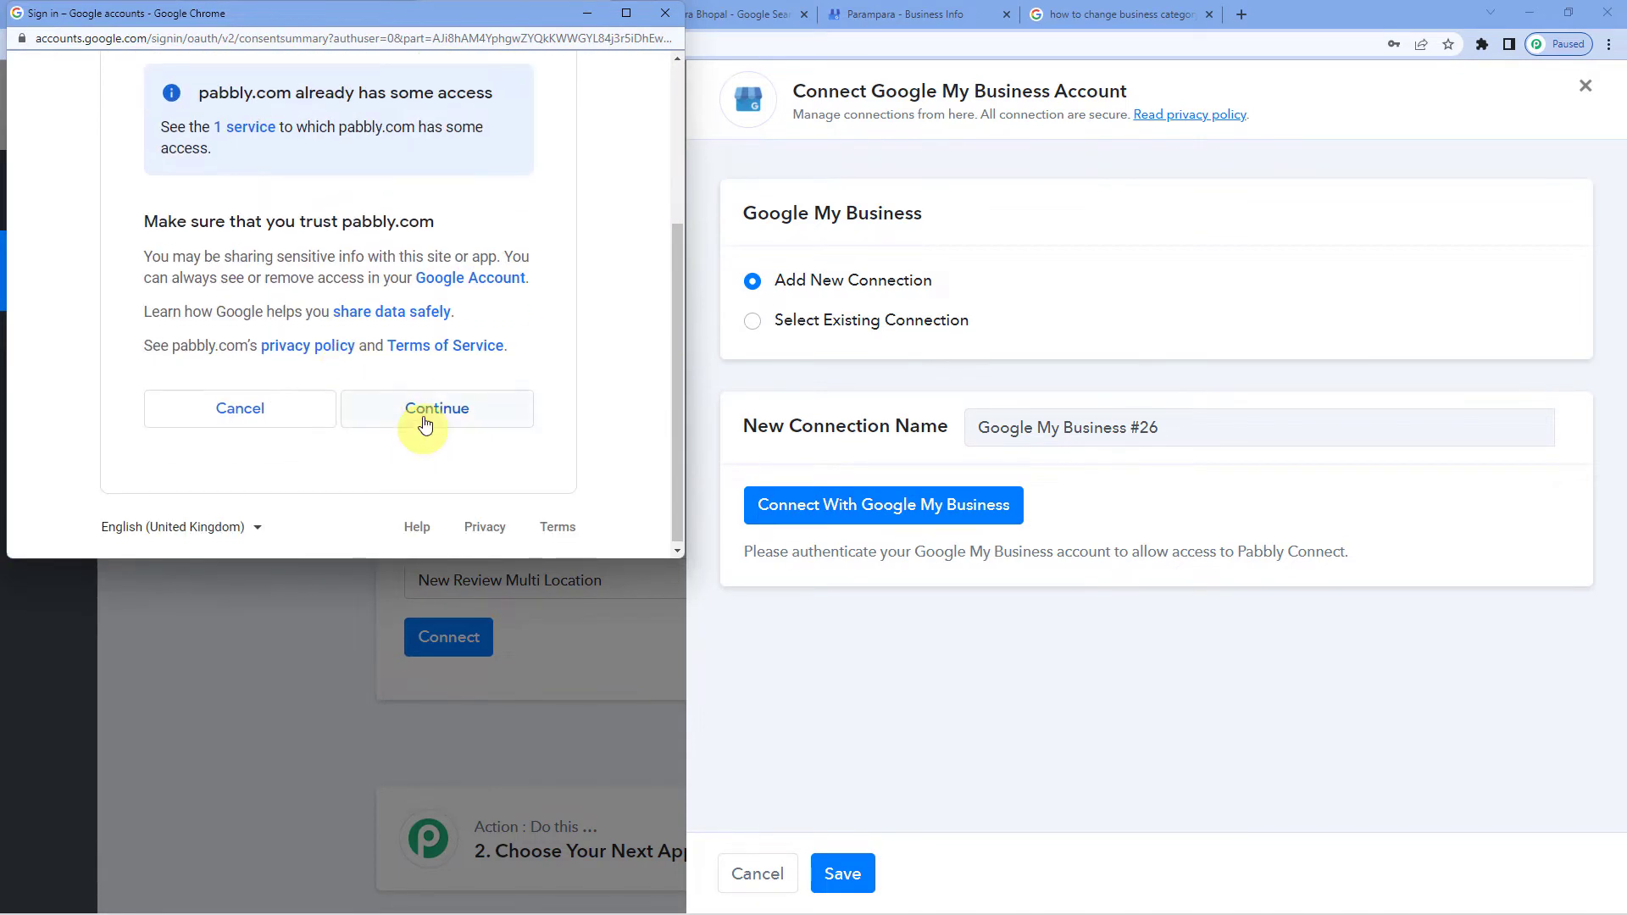
{"action": "left_click", "coordinate": [423, 418]}
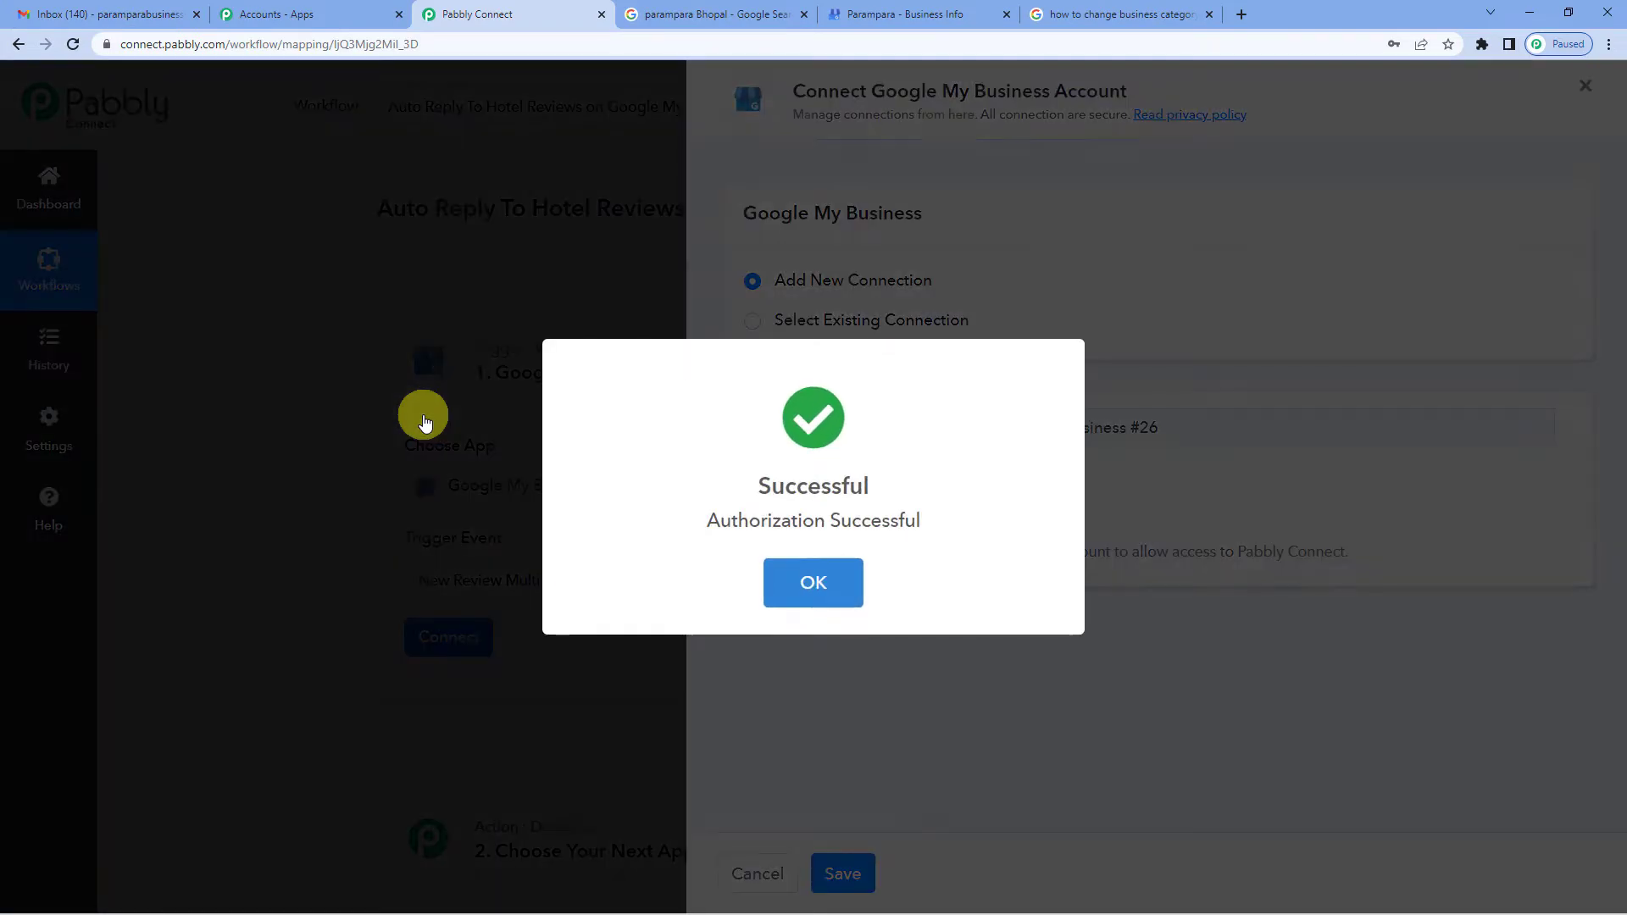
{"action": "left_click", "coordinate": [802, 583]}
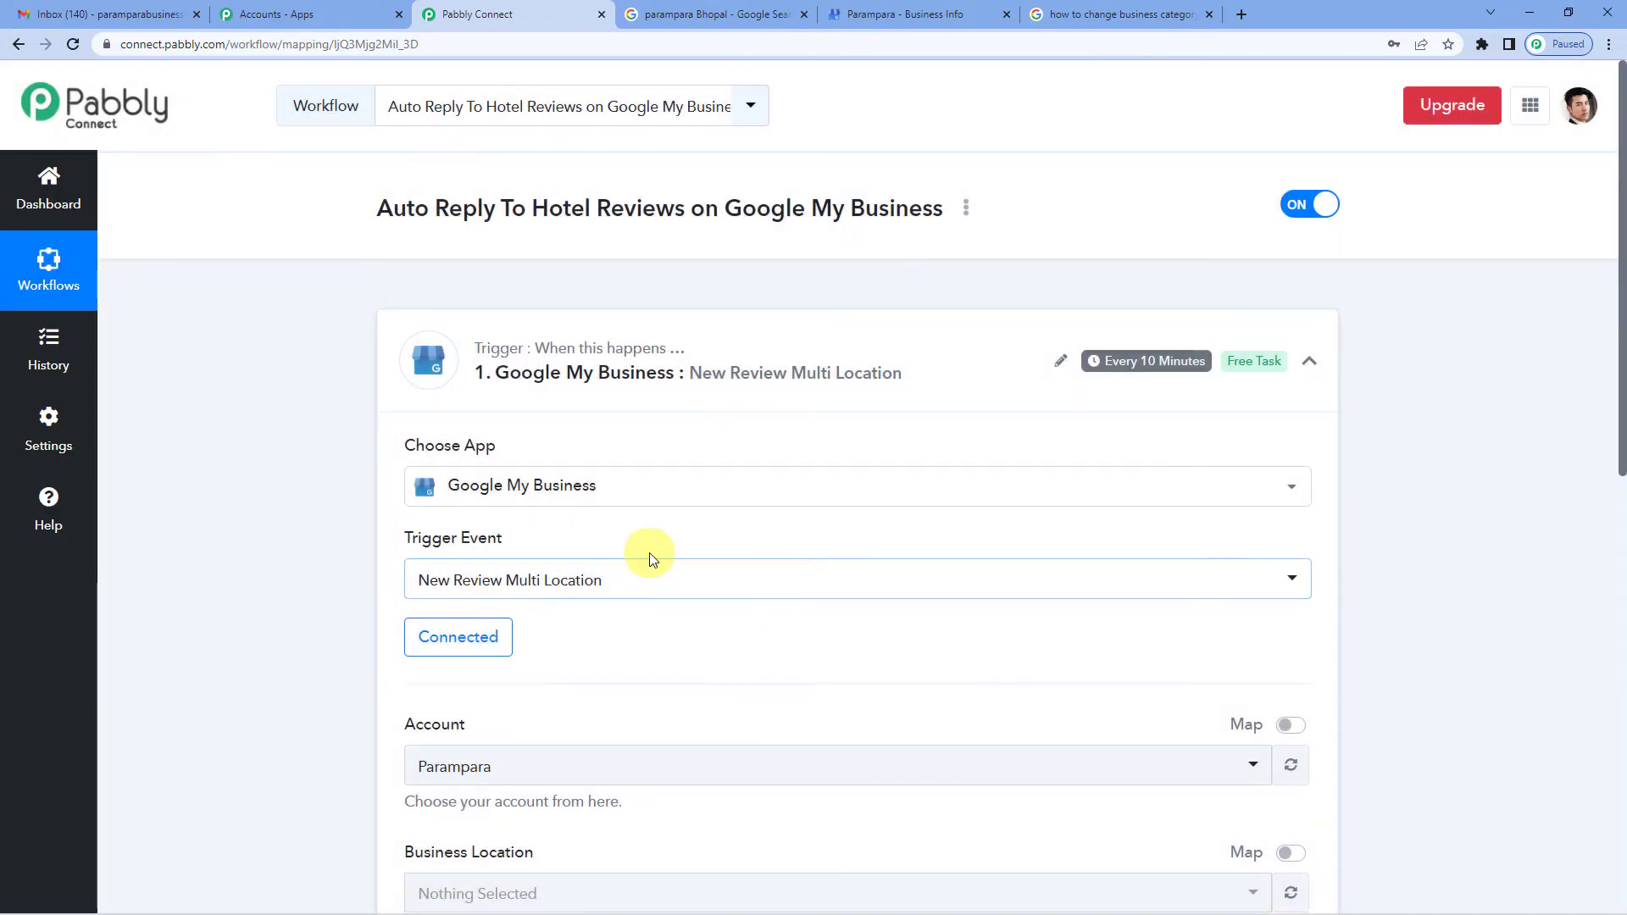
Choose the Parampara account and the second Parampara business location for the trigger
{"action": "scroll", "coordinate": [649, 555], "scroll_direction": "down", "scroll_amount": 2}
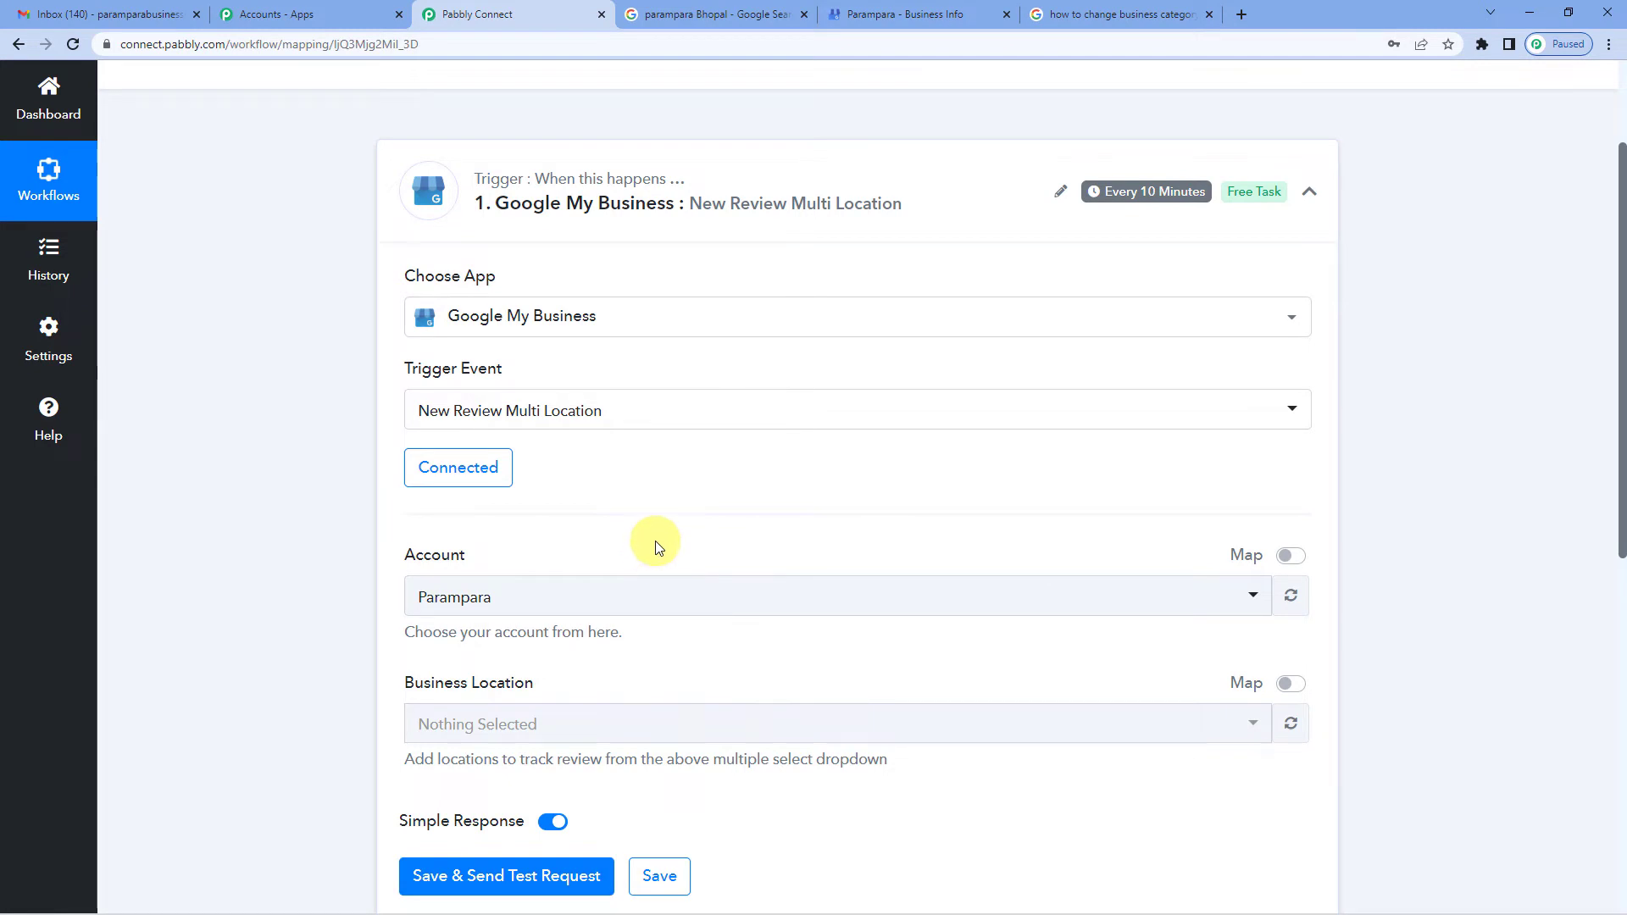
{"action": "scroll", "coordinate": [654, 541], "scroll_direction": "down", "scroll_amount": 1}
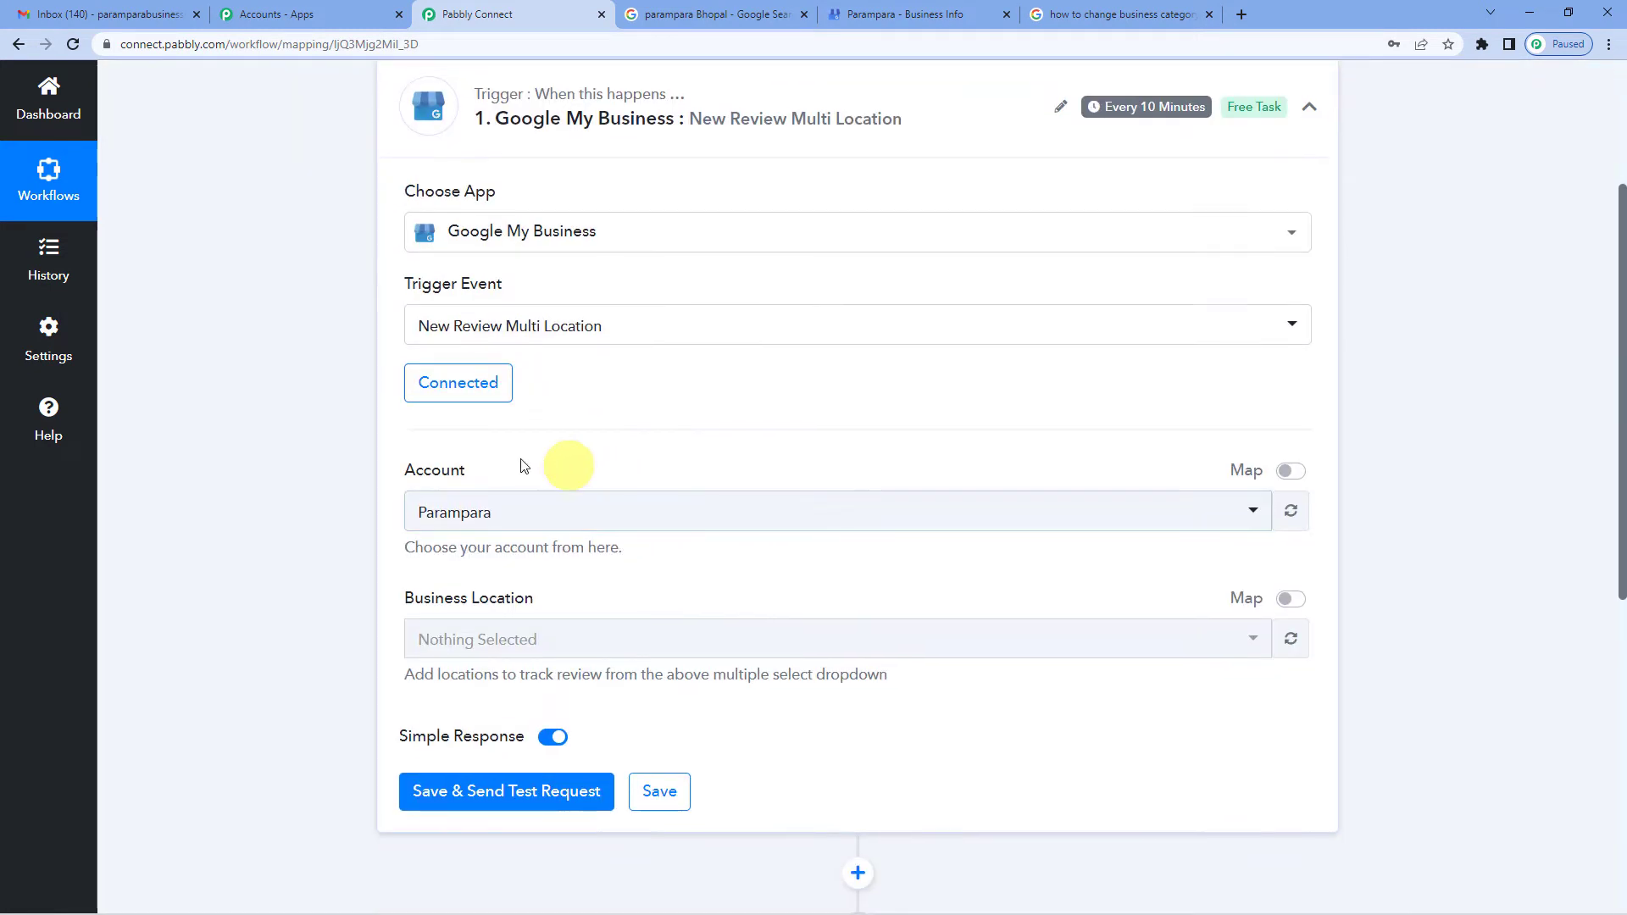
{"action": "left_click", "coordinate": [480, 516]}
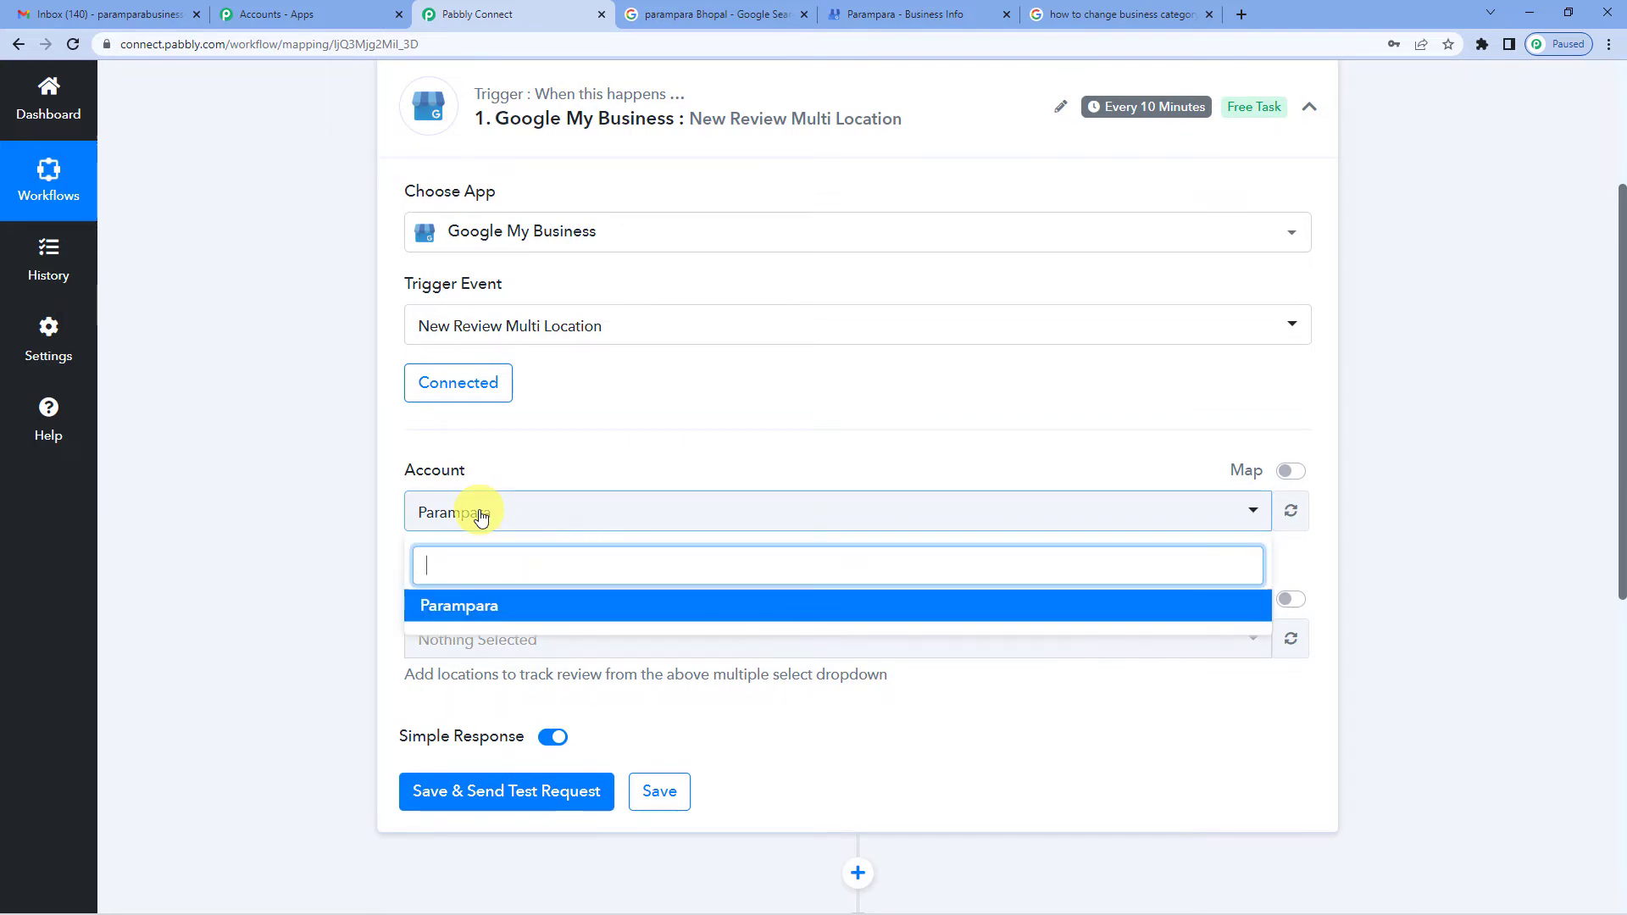
{"action": "left_click", "coordinate": [465, 604]}
{"action": "scroll", "coordinate": [509, 526], "scroll_direction": "down", "scroll_amount": 1}
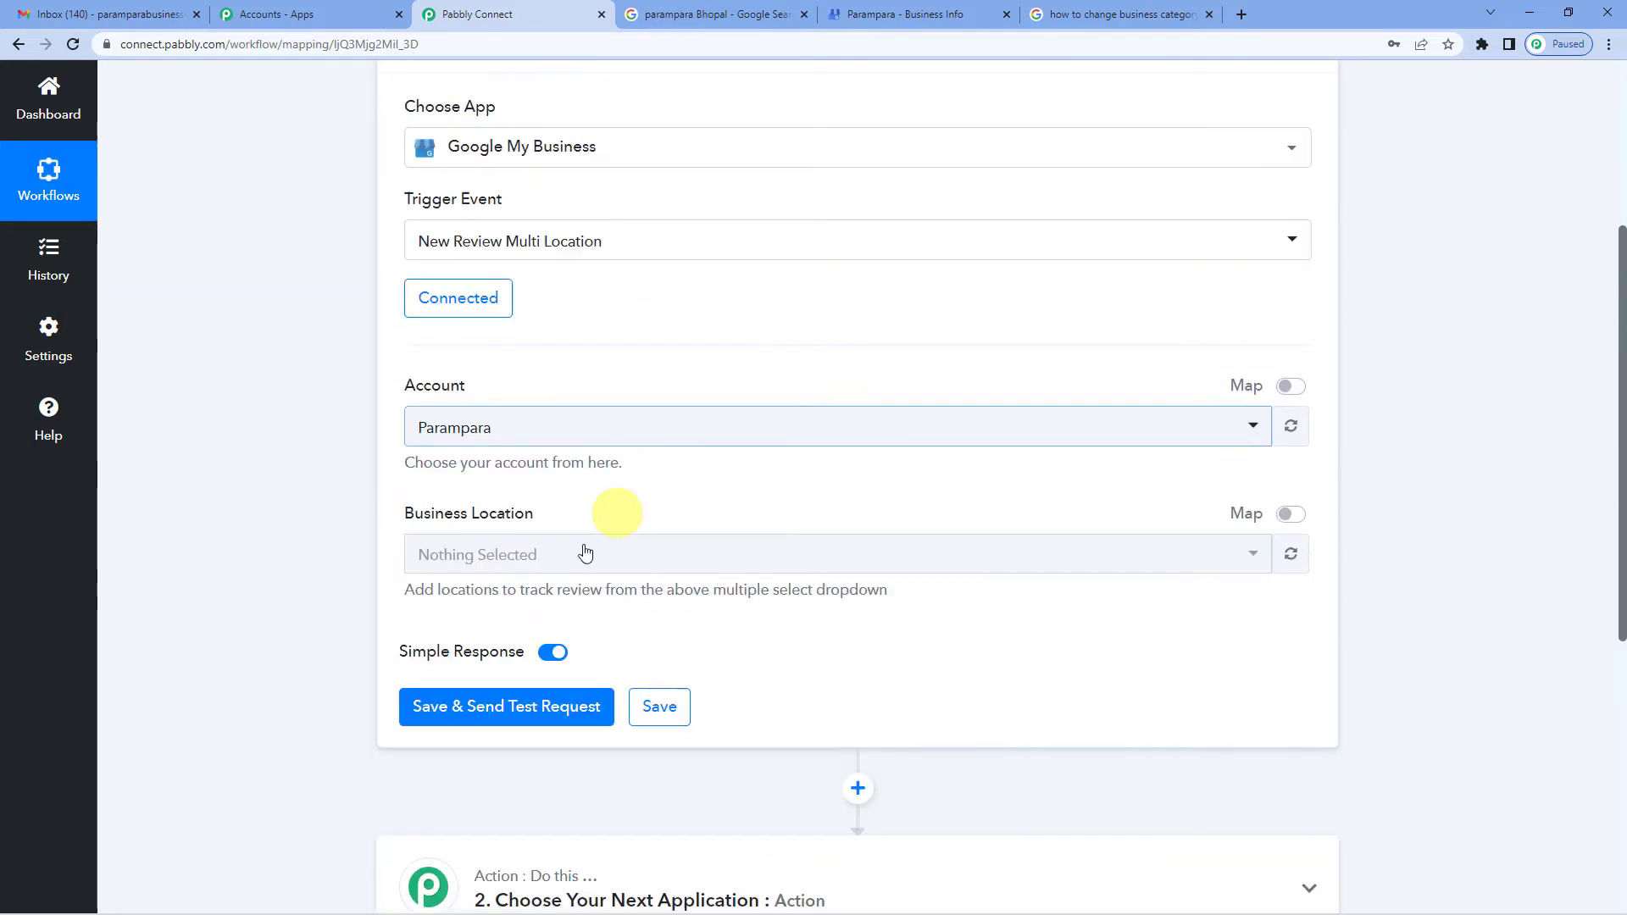
{"action": "left_click", "coordinate": [585, 553]}
{"action": "left_click", "coordinate": [552, 566]}
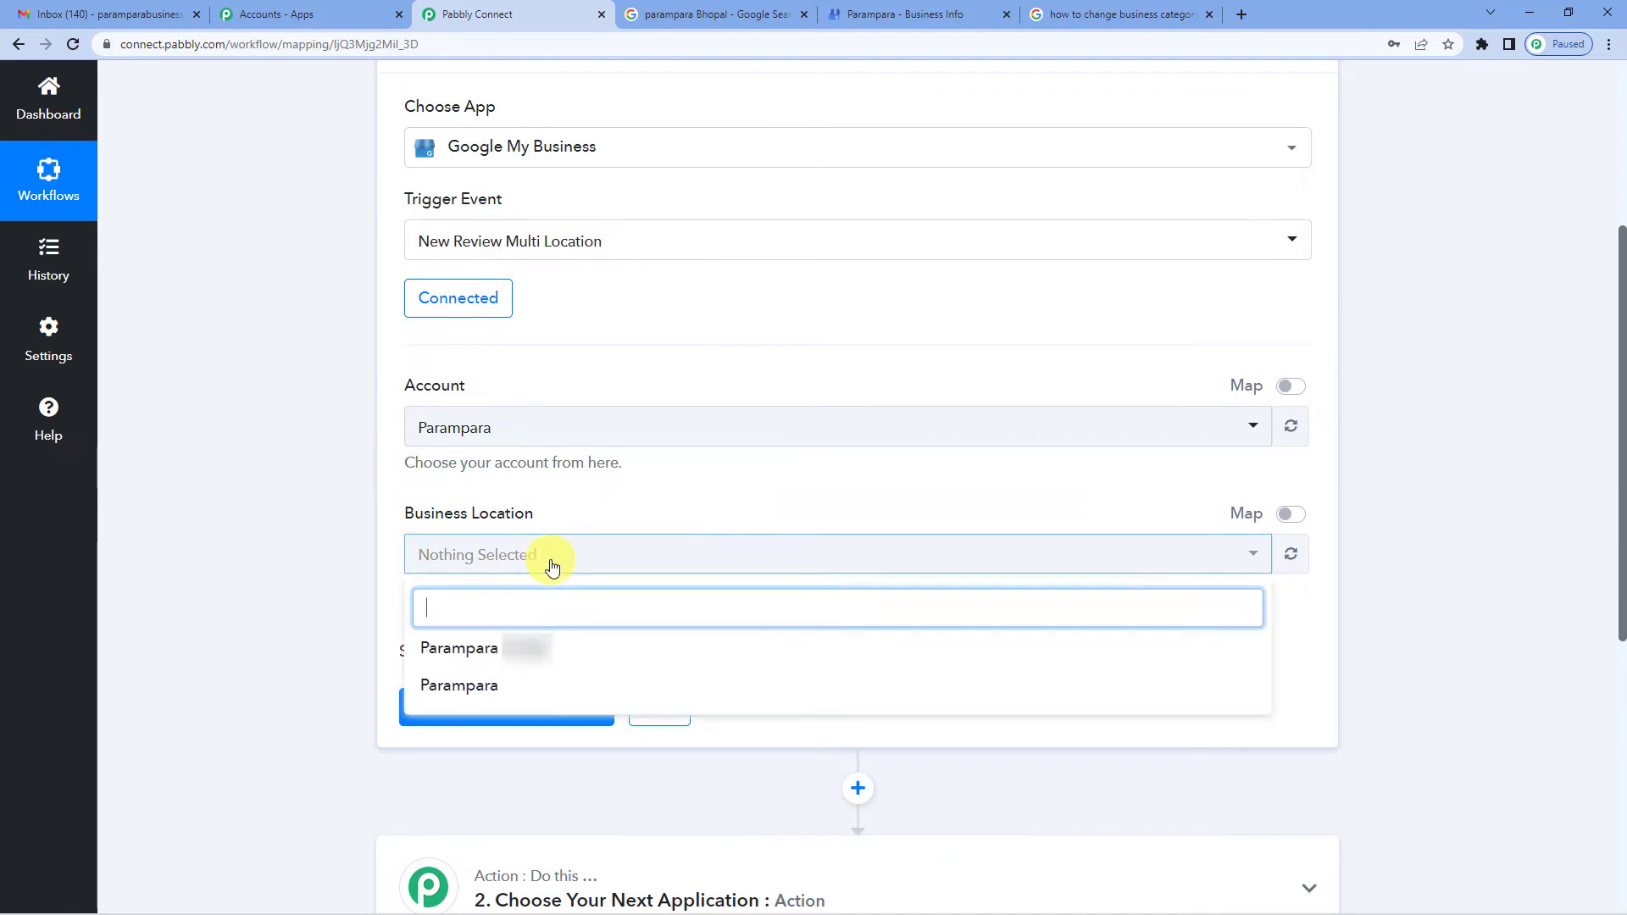
{"action": "left_click", "coordinate": [437, 676]}
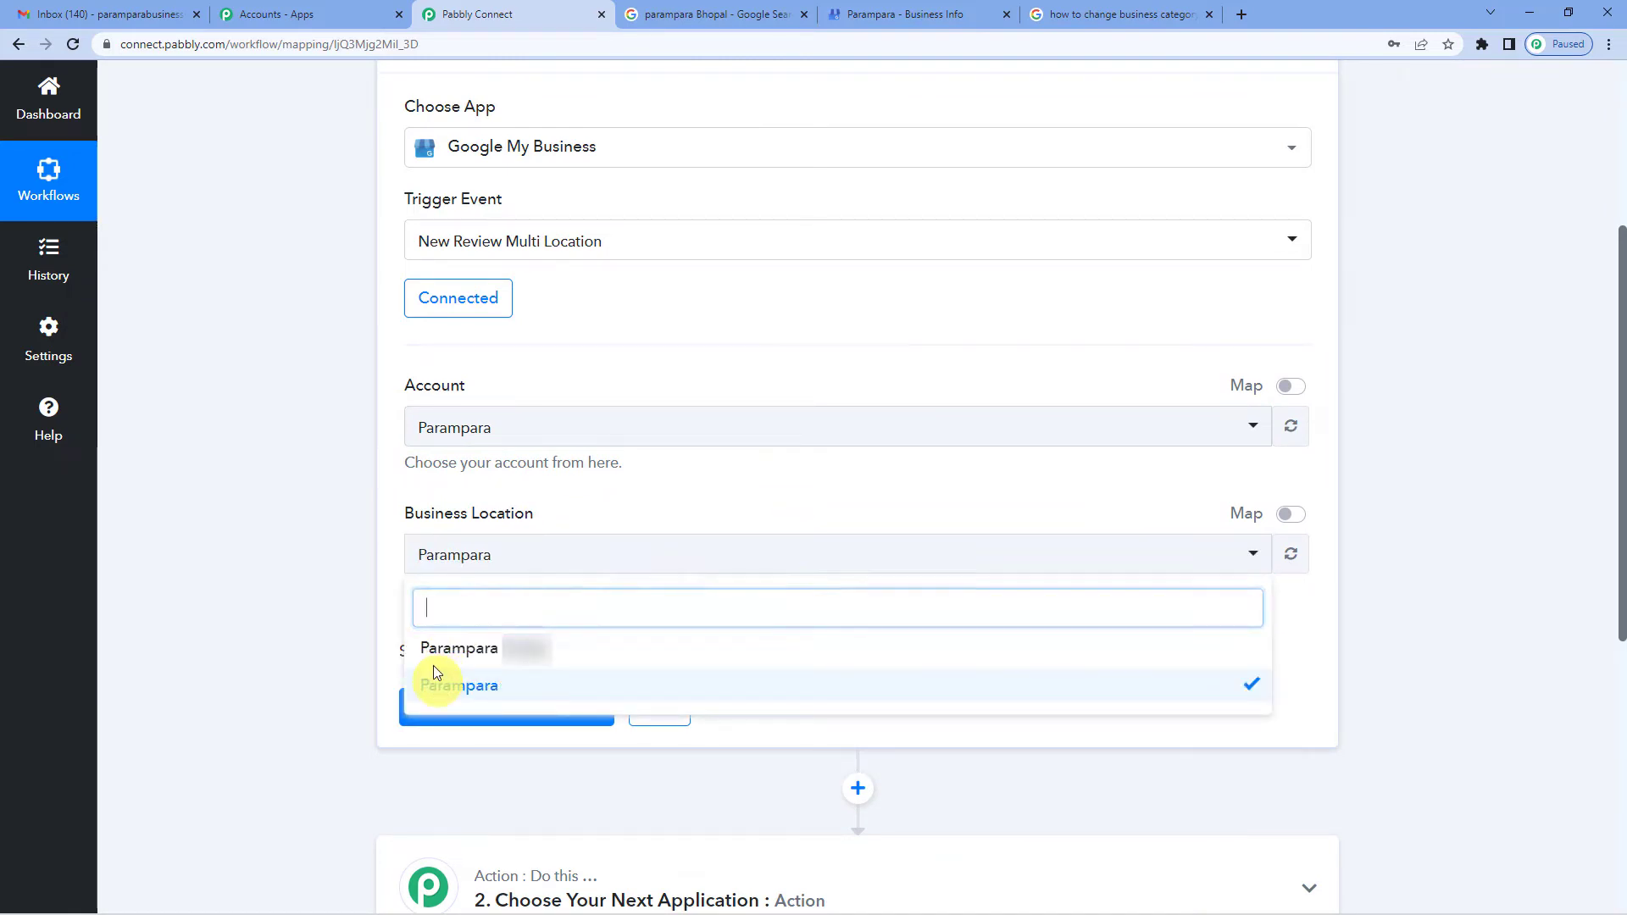
{"action": "left_click", "coordinate": [343, 576]}
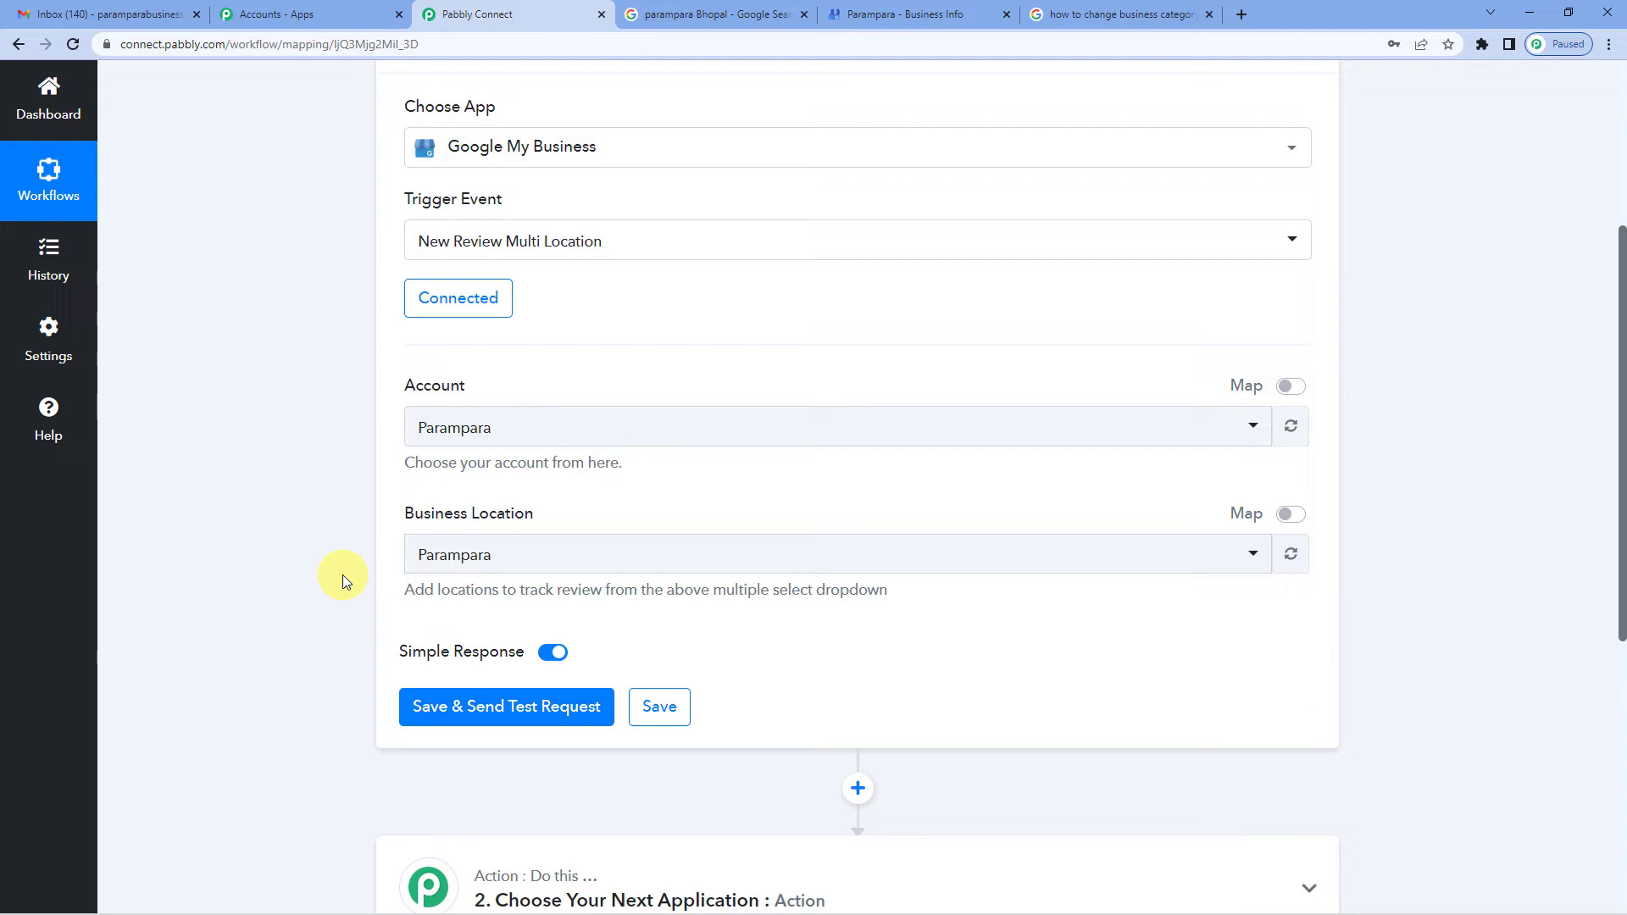
{"action": "mouse_move", "coordinate": [519, 907]}
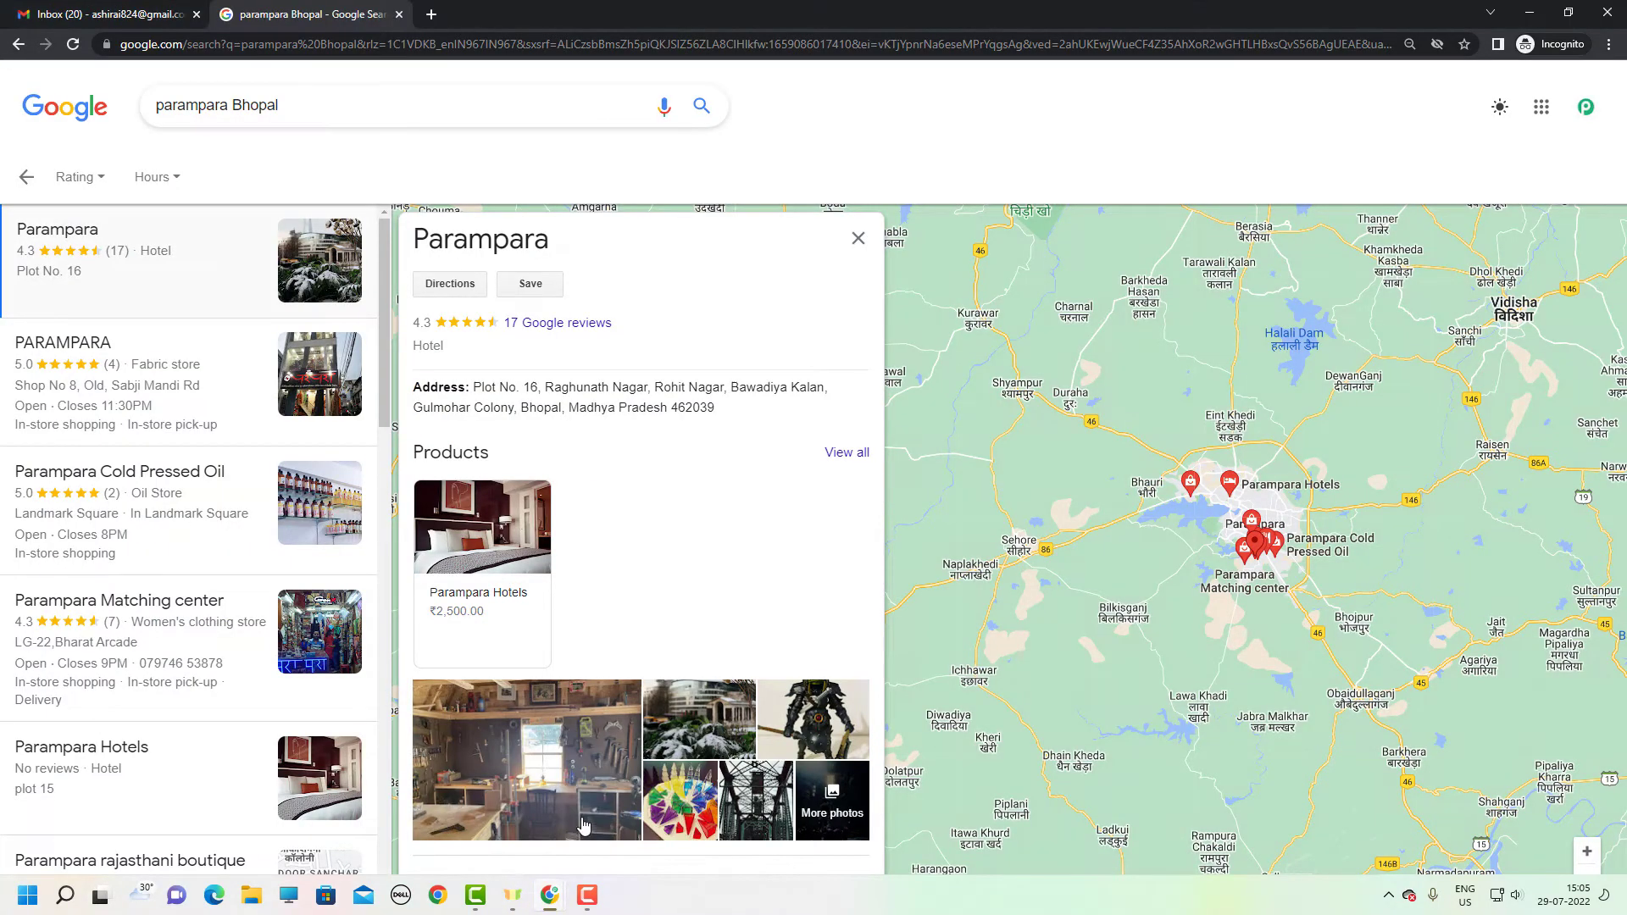
Post a 4-star 'Great Property' review for Parampara from the incognito search window
{"action": "left_click", "coordinate": [581, 822]}
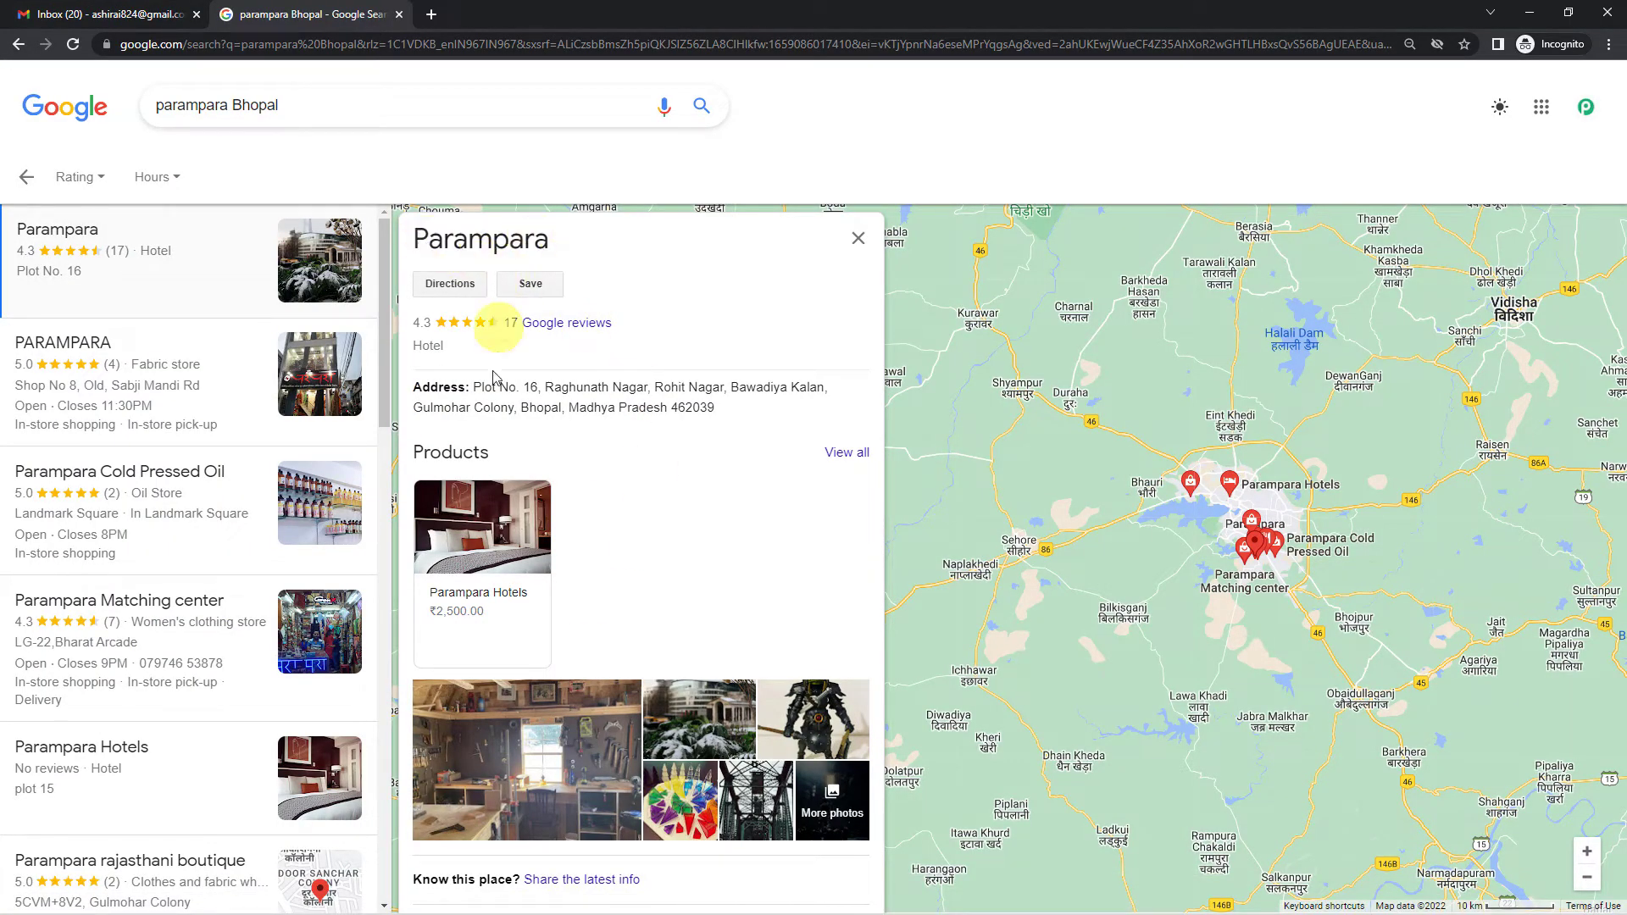
{"action": "scroll", "coordinate": [788, 518], "scroll_direction": "down", "scroll_amount": 5}
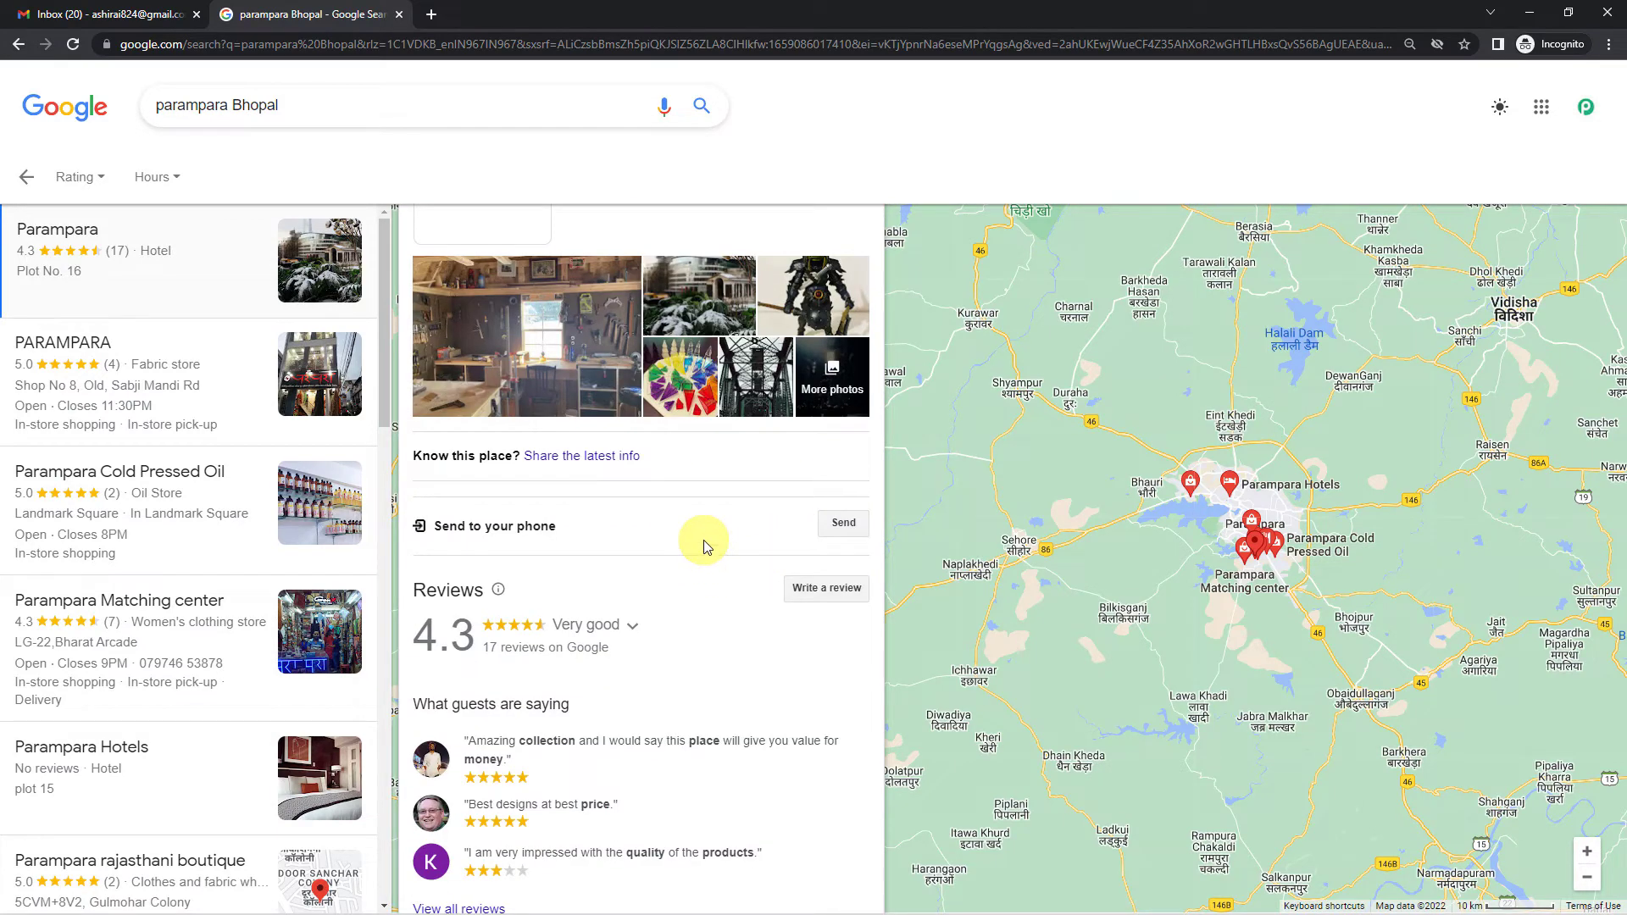
{"action": "scroll", "coordinate": [703, 521], "scroll_direction": "down", "scroll_amount": 1}
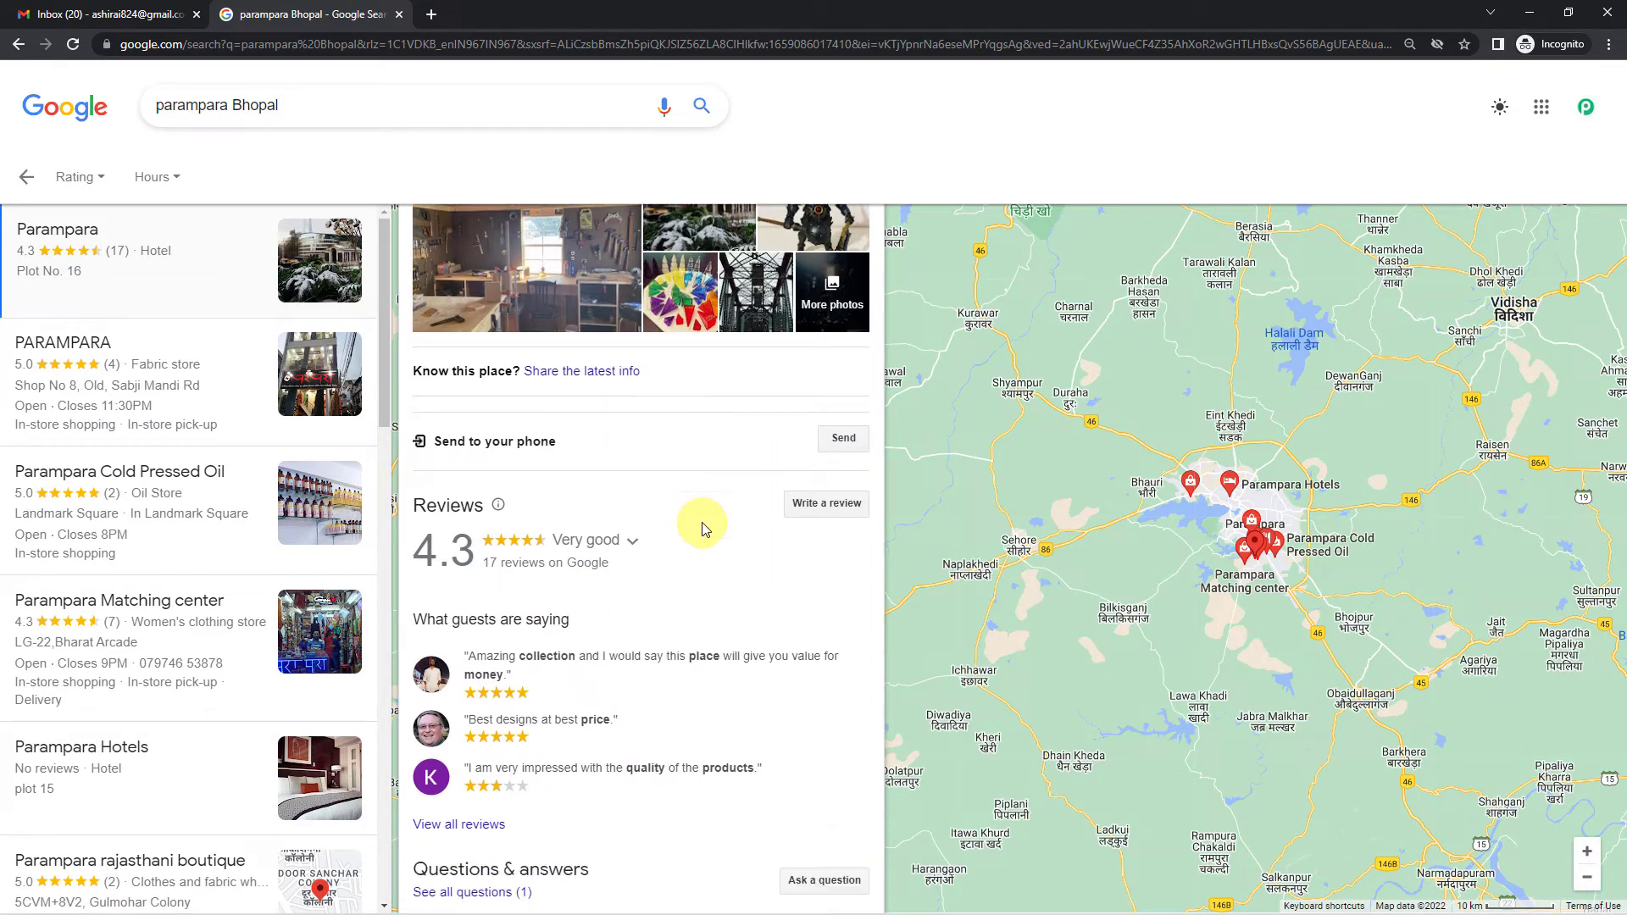
{"action": "left_click", "coordinate": [831, 505]}
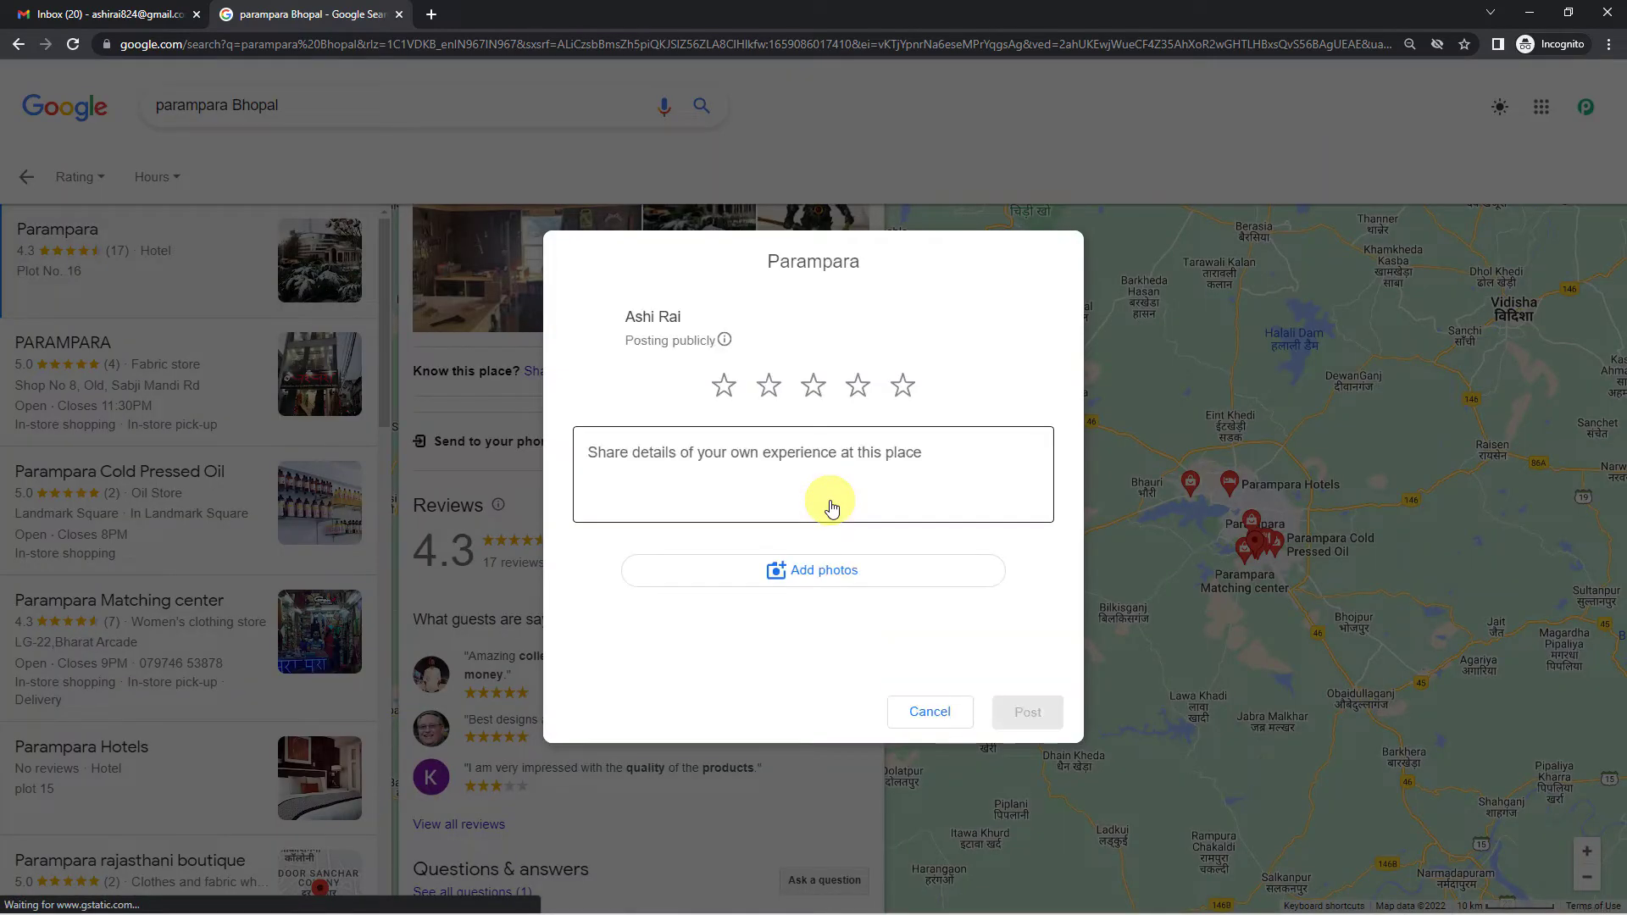
{"action": "left_click", "coordinate": [858, 385]}
{"action": "type", "text": "Great Property"}
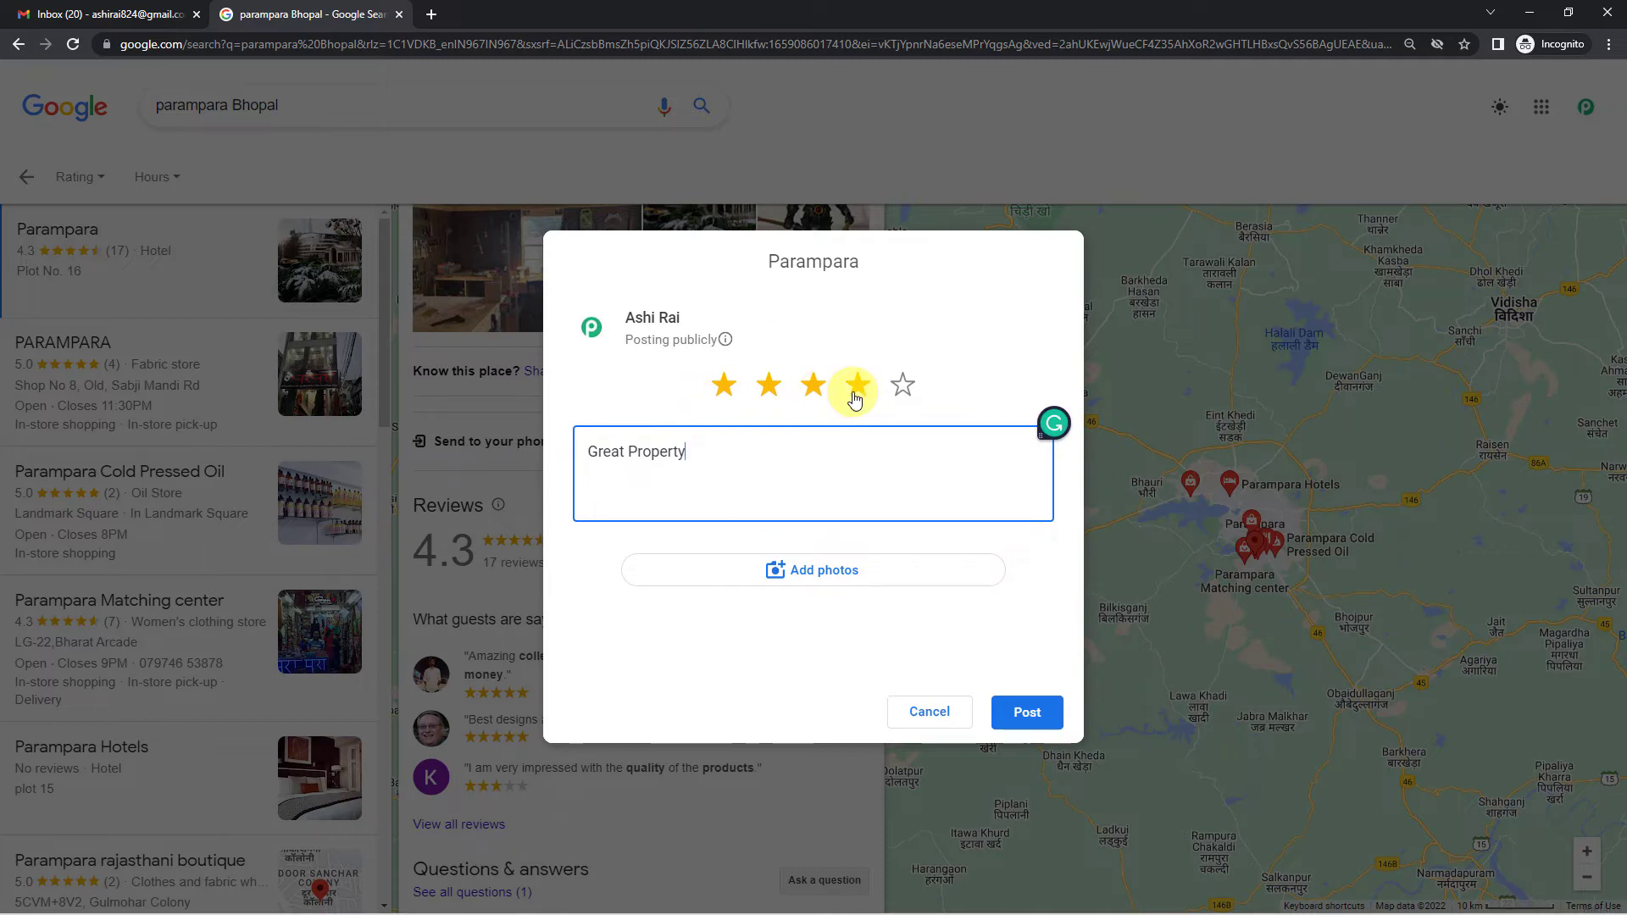
{"action": "left_click", "coordinate": [1020, 720]}
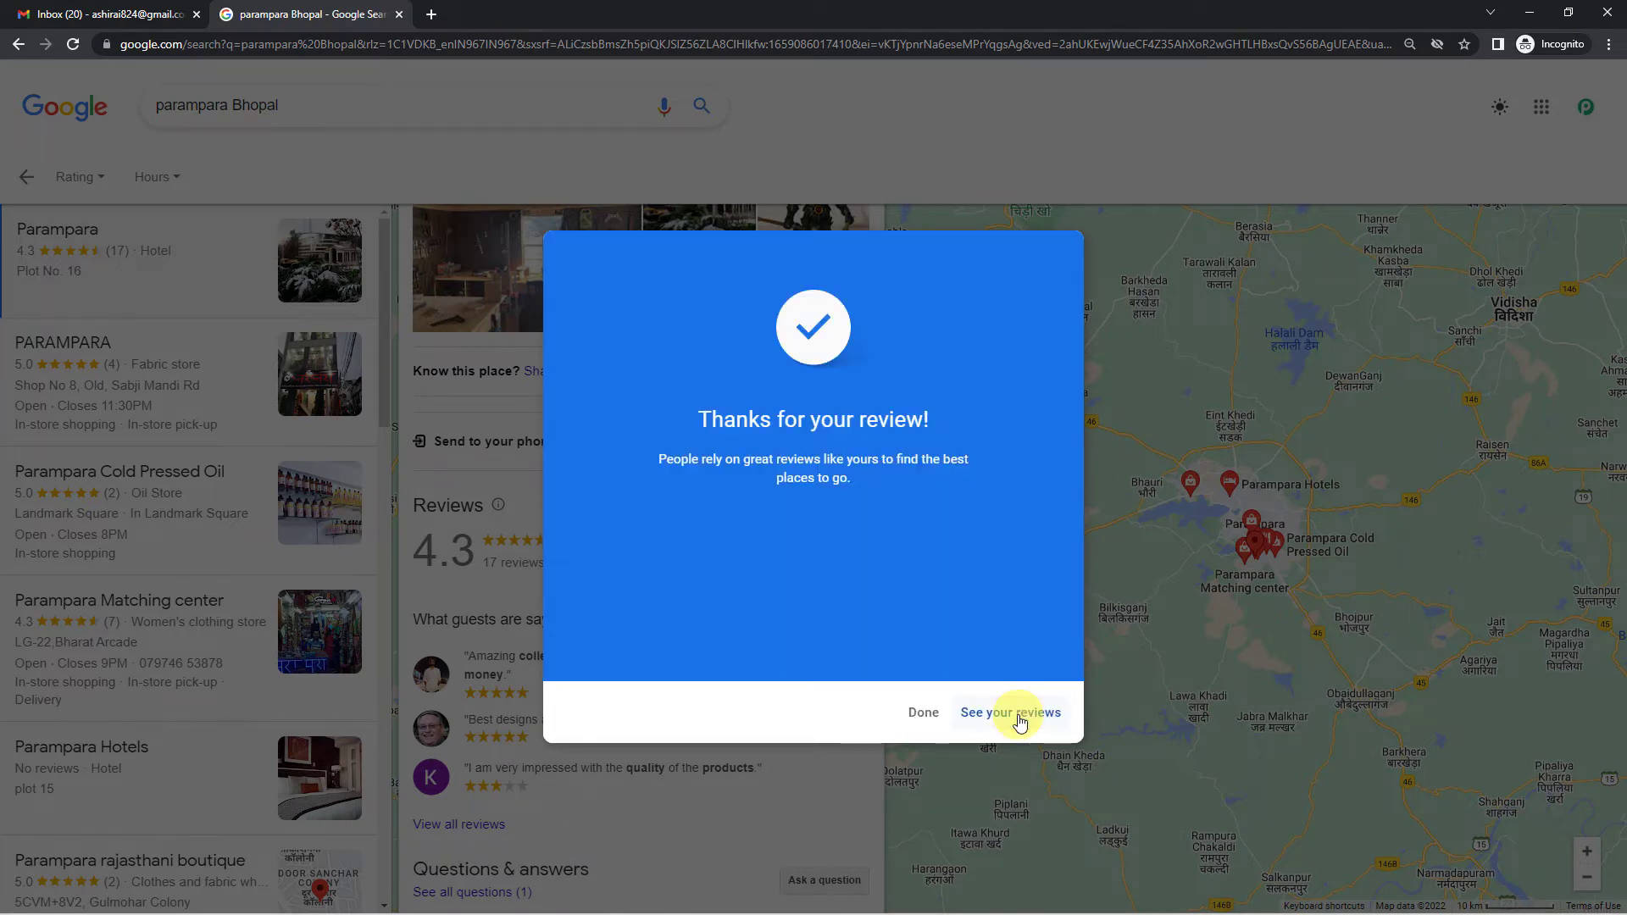
Reload Parampara's Reviews list to verify the new 4-star review, then return to the workflow
{"action": "mouse_move", "coordinate": [582, 909]}
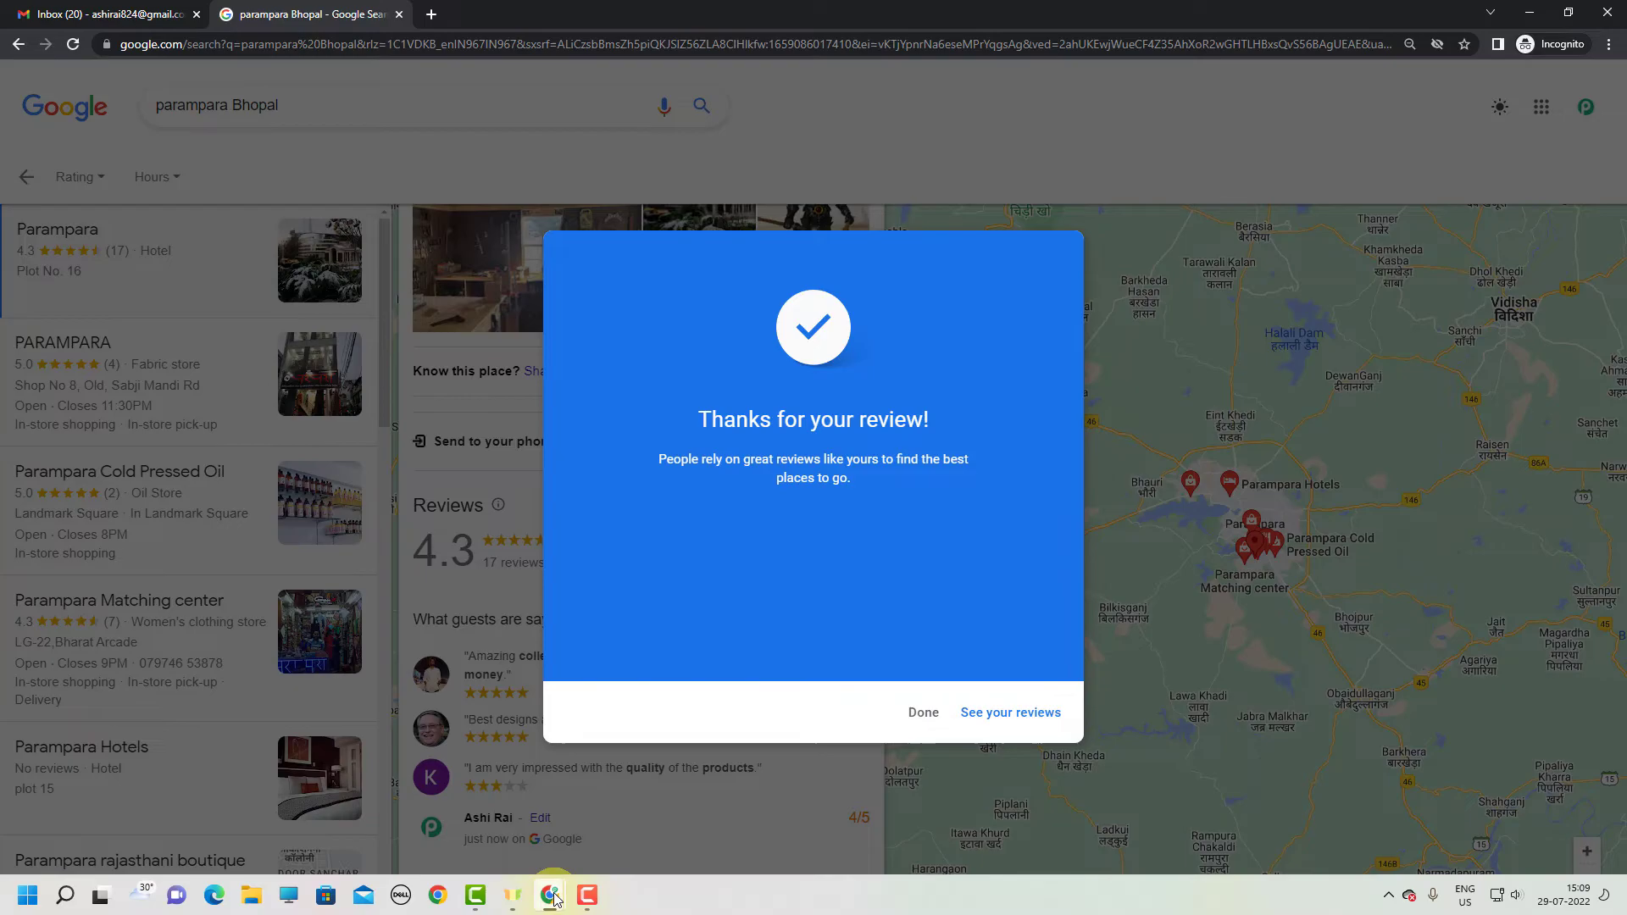
{"action": "left_click", "coordinate": [519, 833]}
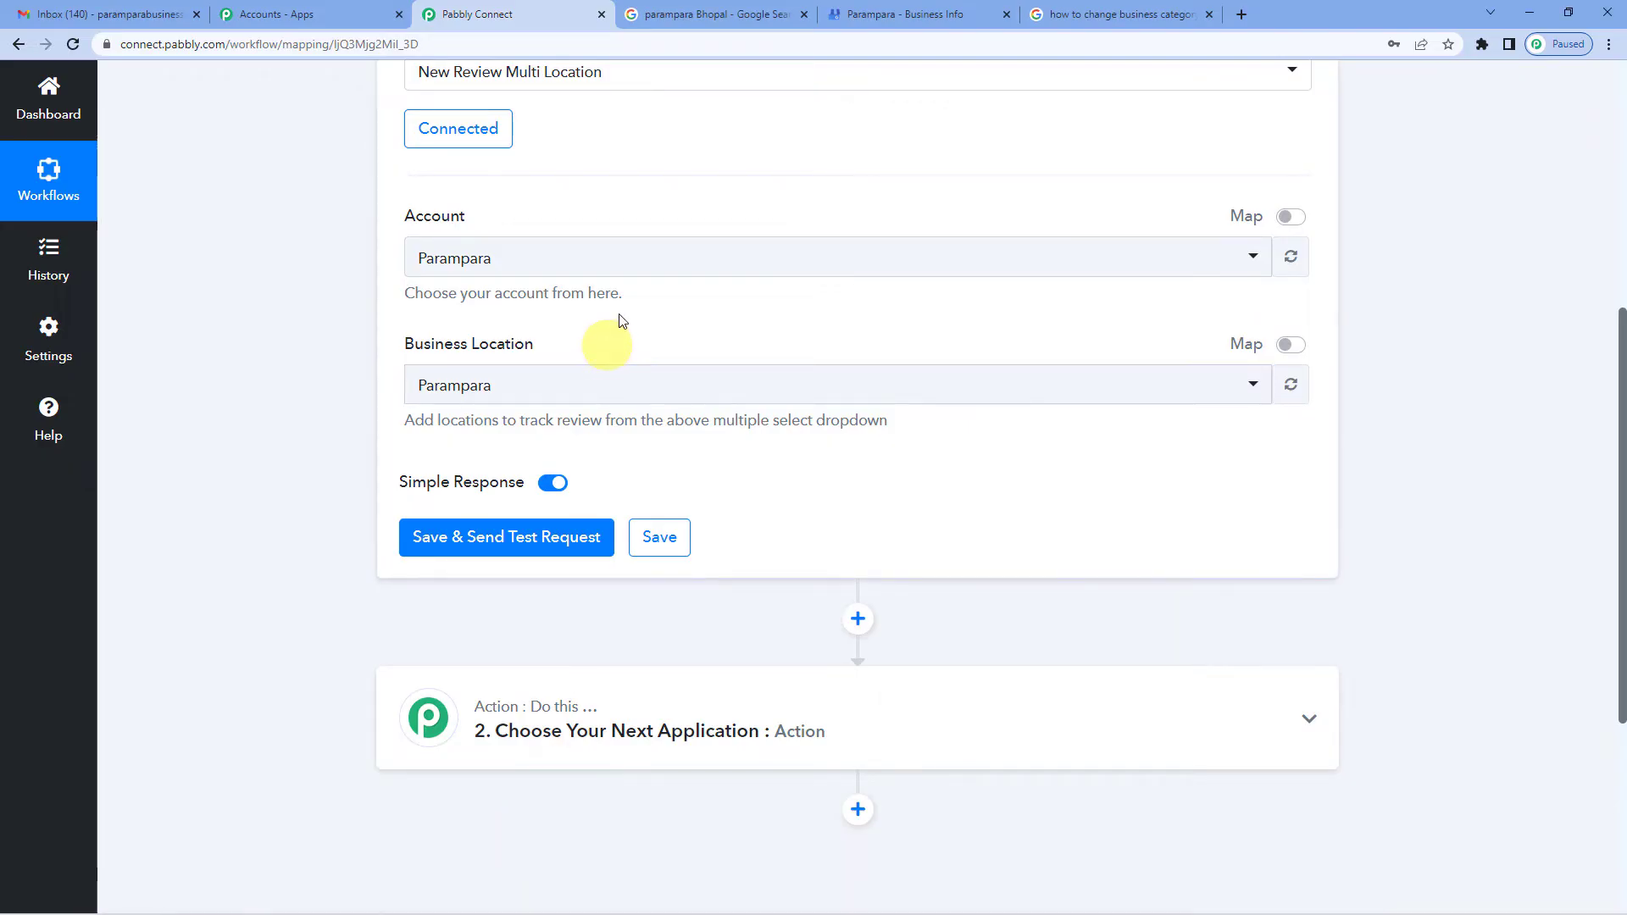
{"action": "left_click", "coordinate": [976, 8]}
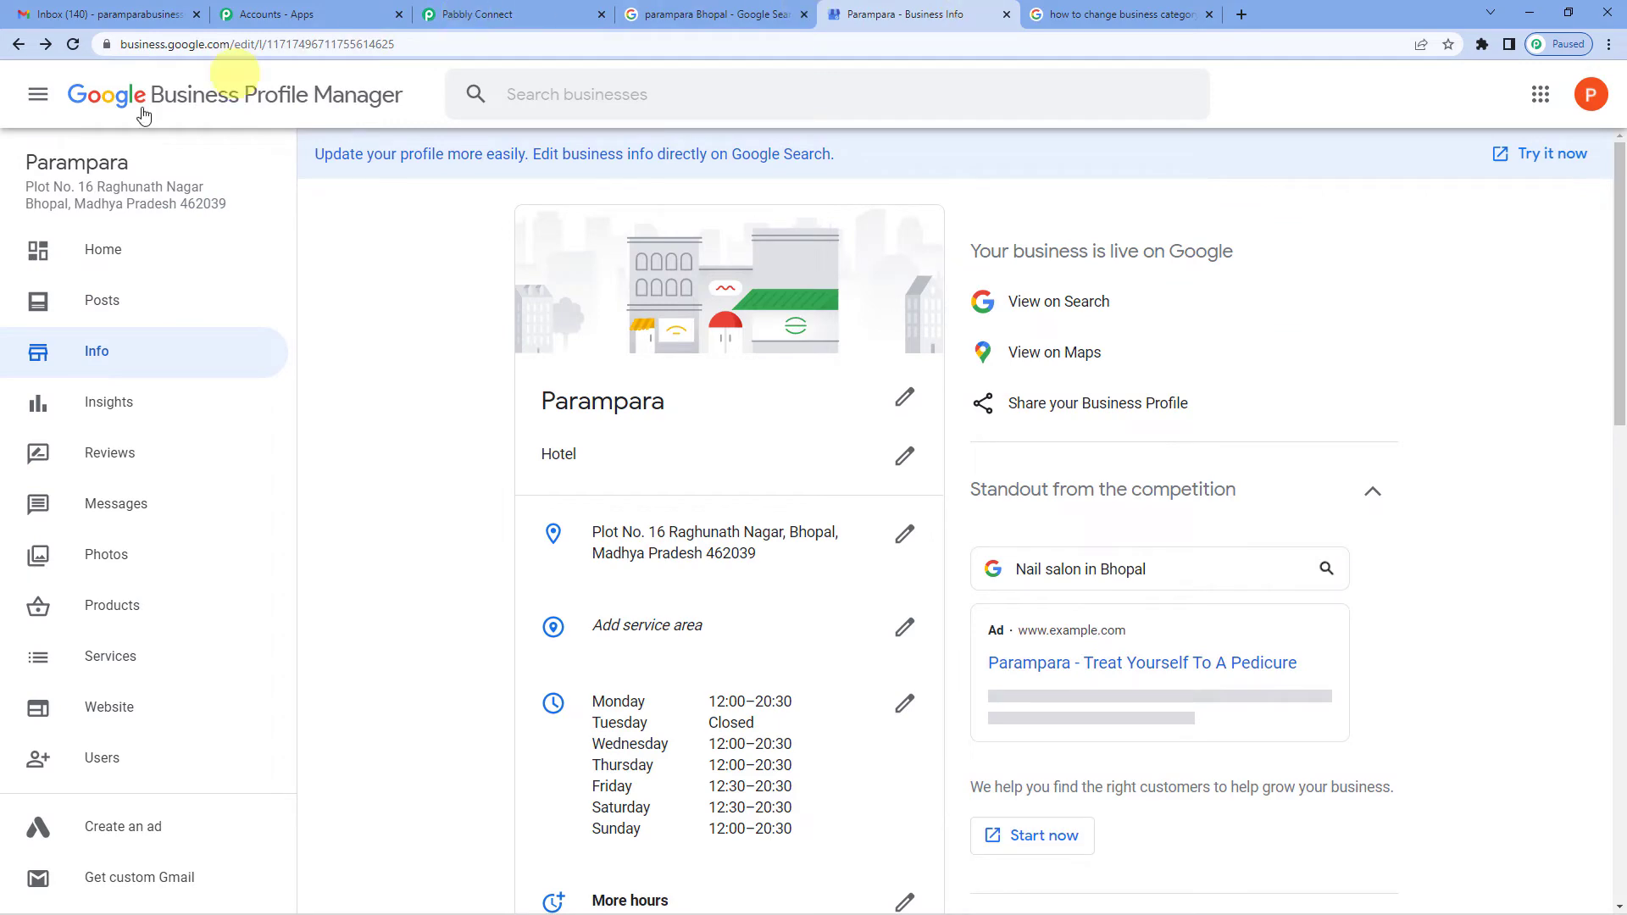
{"action": "left_click", "coordinate": [110, 458]}
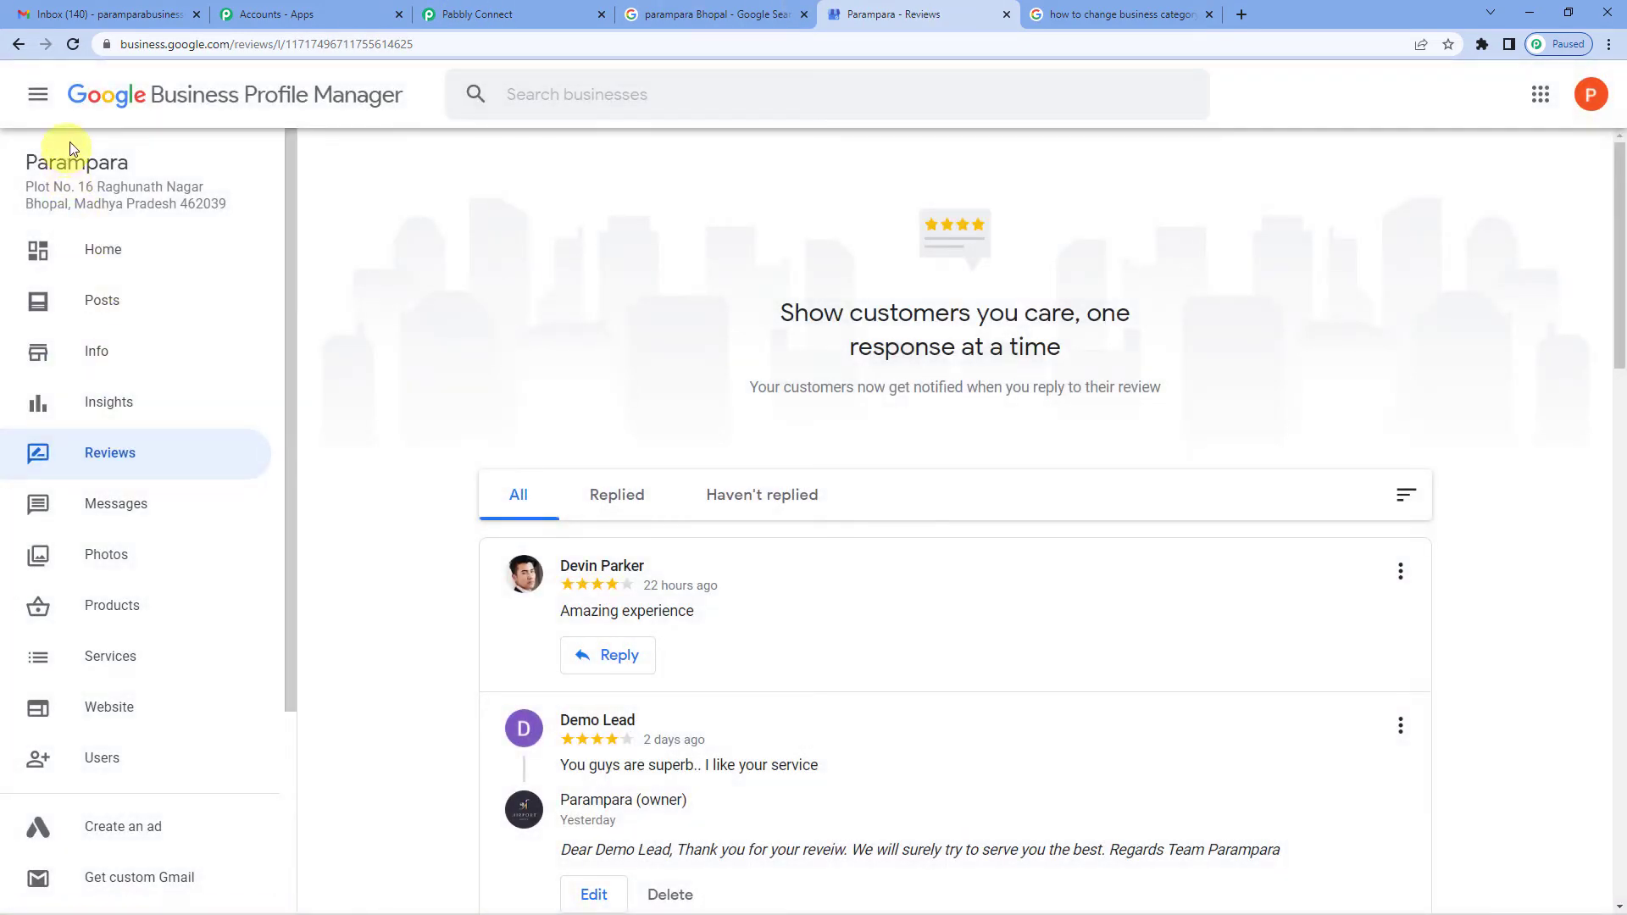
{"action": "left_click", "coordinate": [80, 49]}
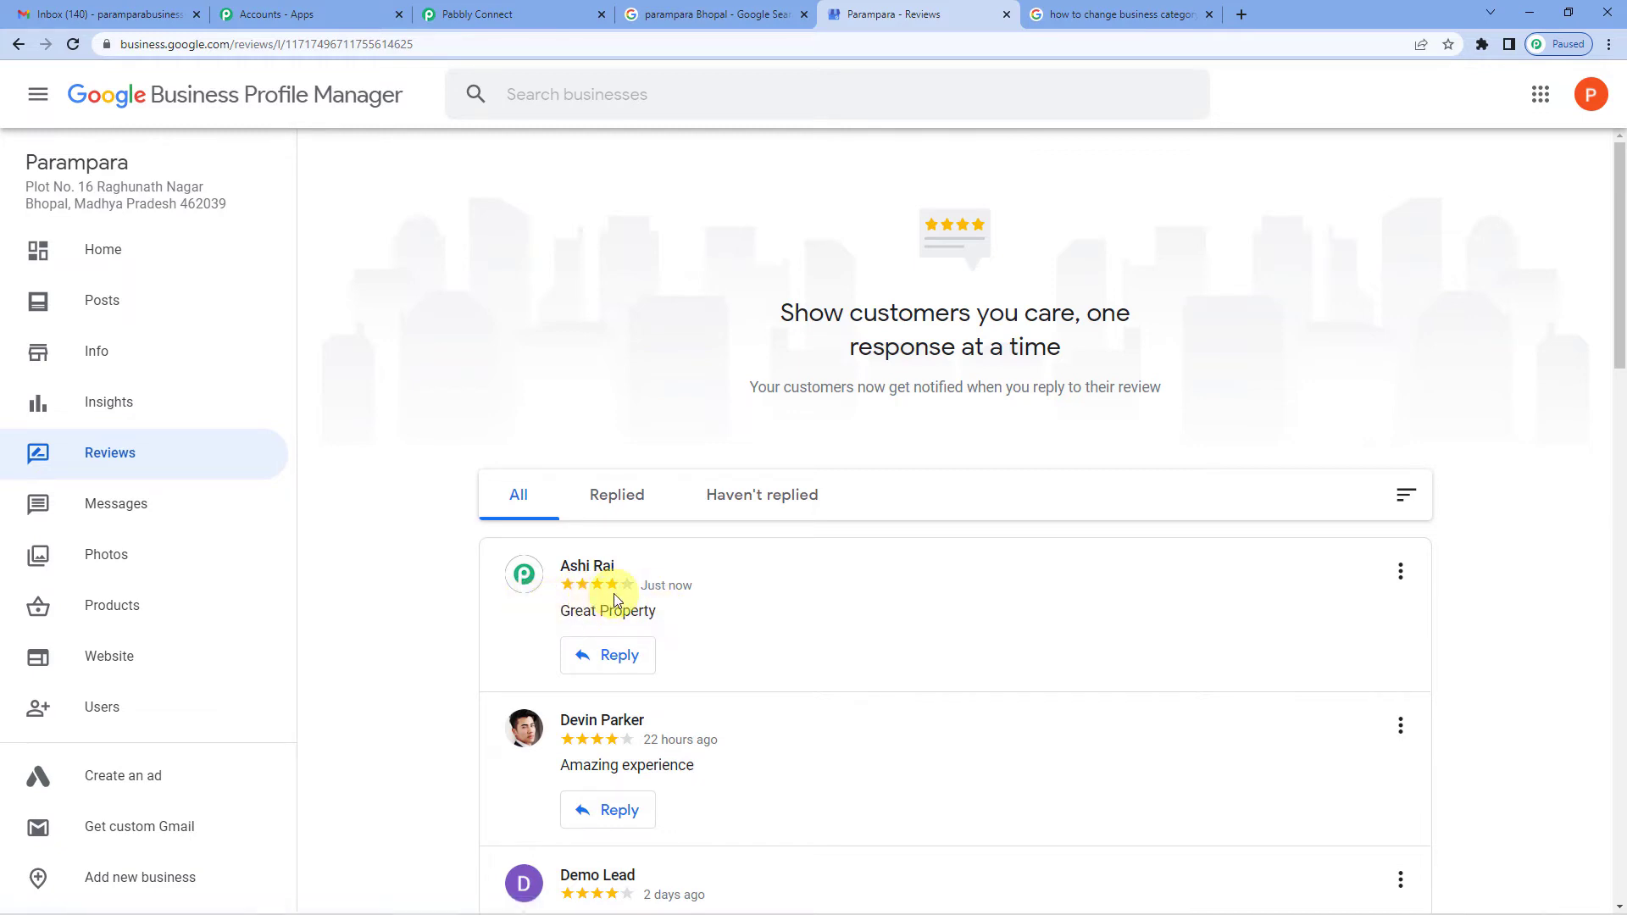
{"action": "left_click", "coordinate": [526, 7]}
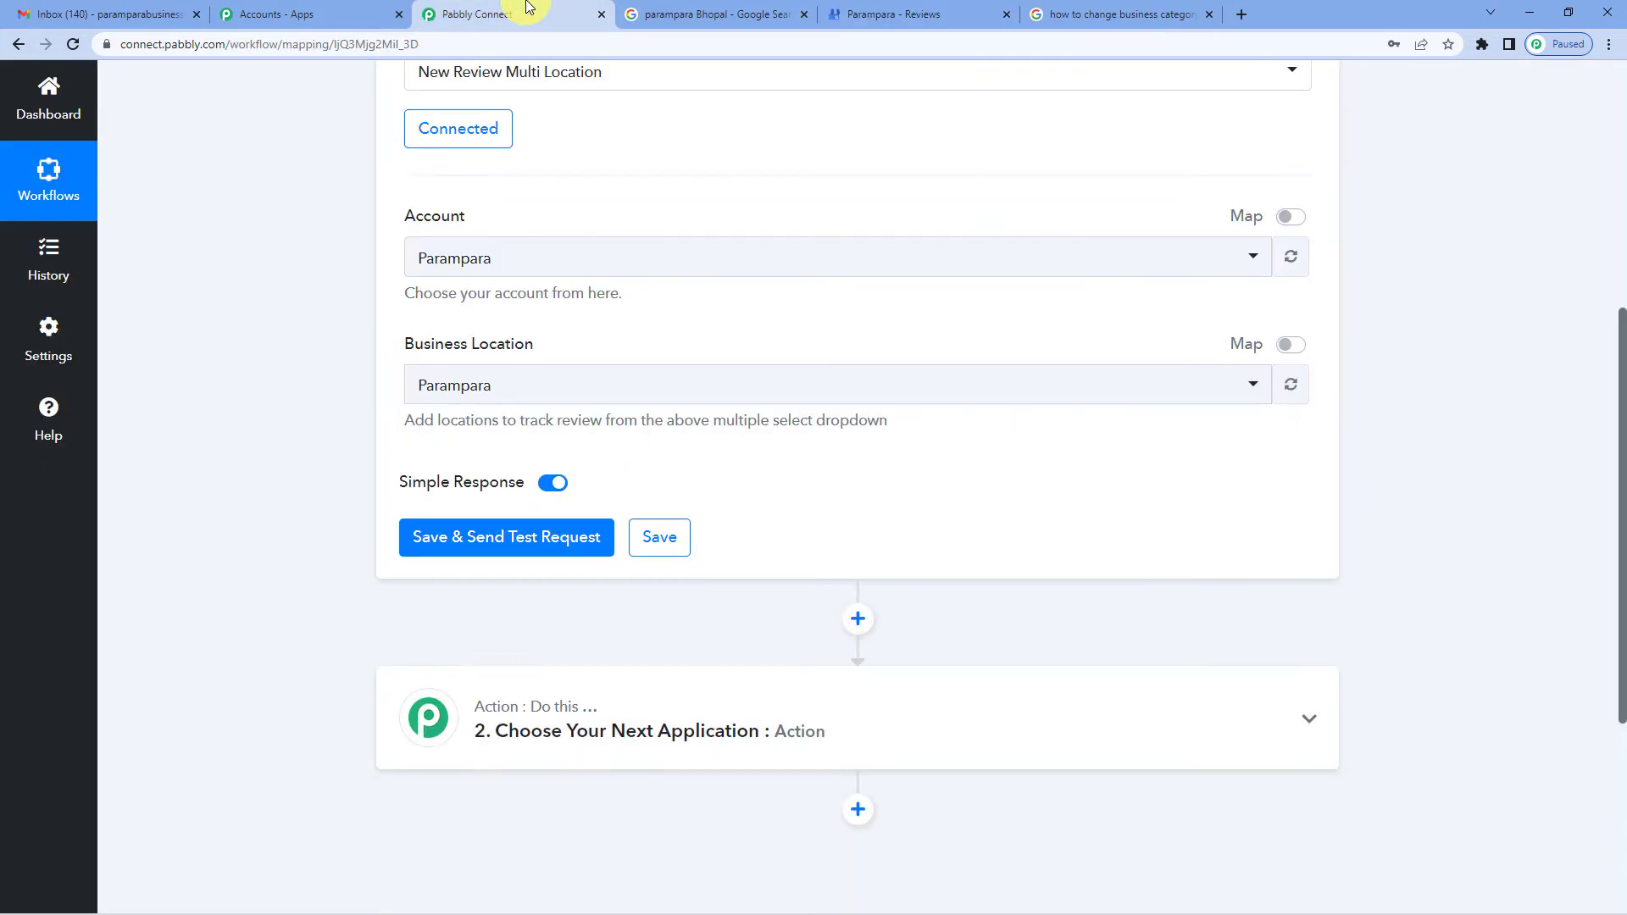
Save the trigger and send a test request, reviewing the FOUR rating and 'Great Property' comment
{"action": "left_click", "coordinate": [465, 537]}
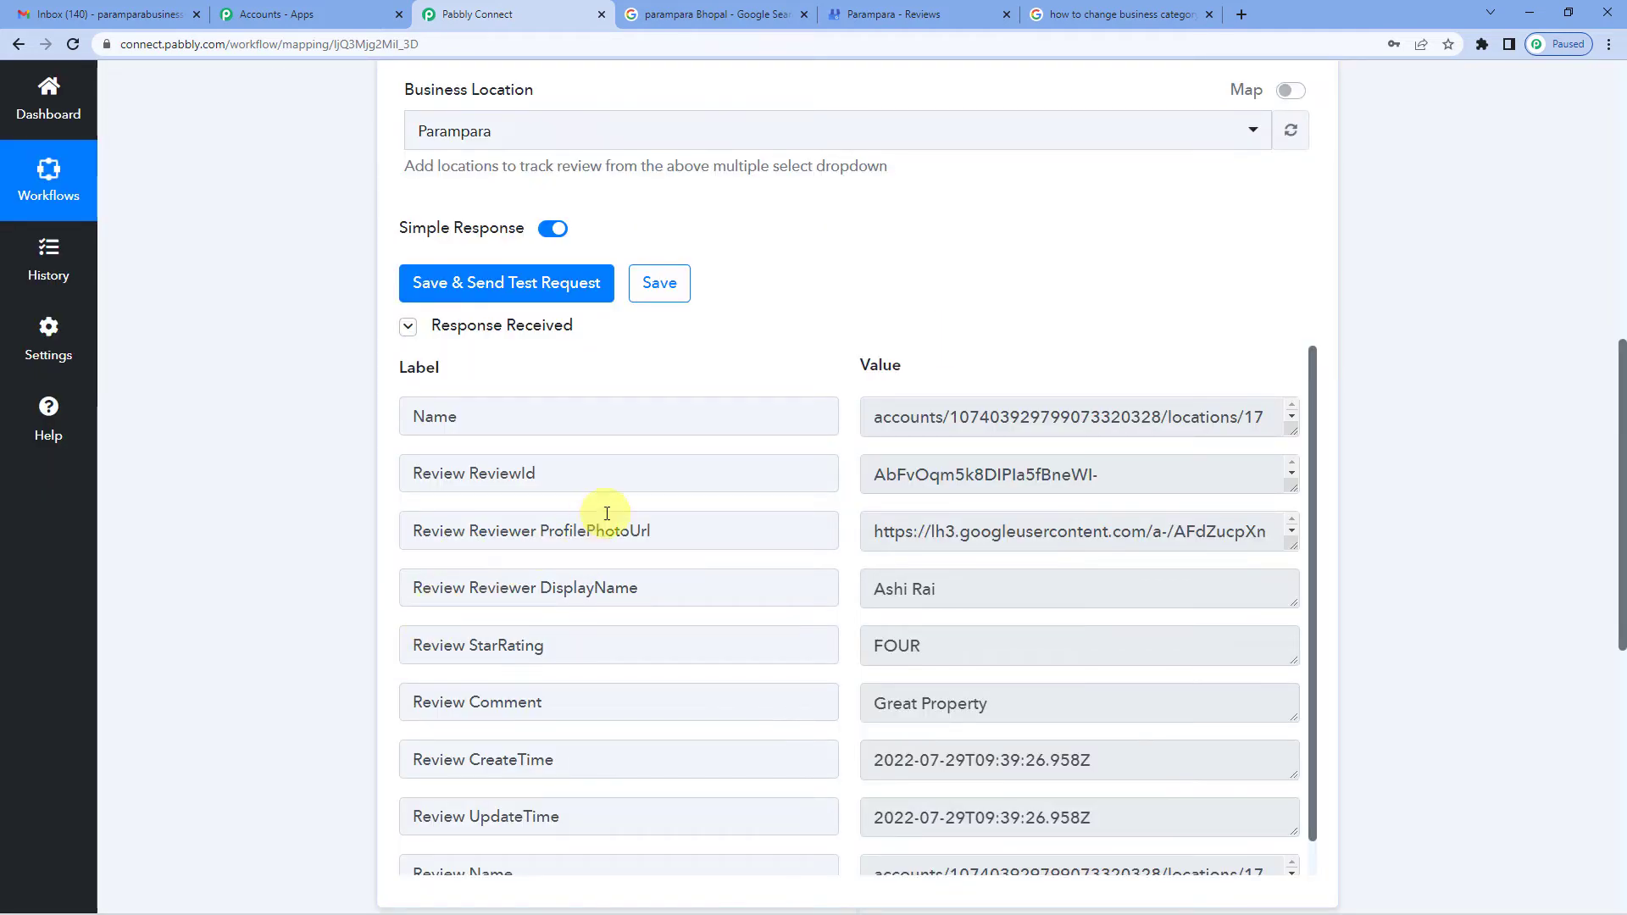
{"action": "scroll", "coordinate": [937, 343], "scroll_direction": "down", "scroll_amount": 2}
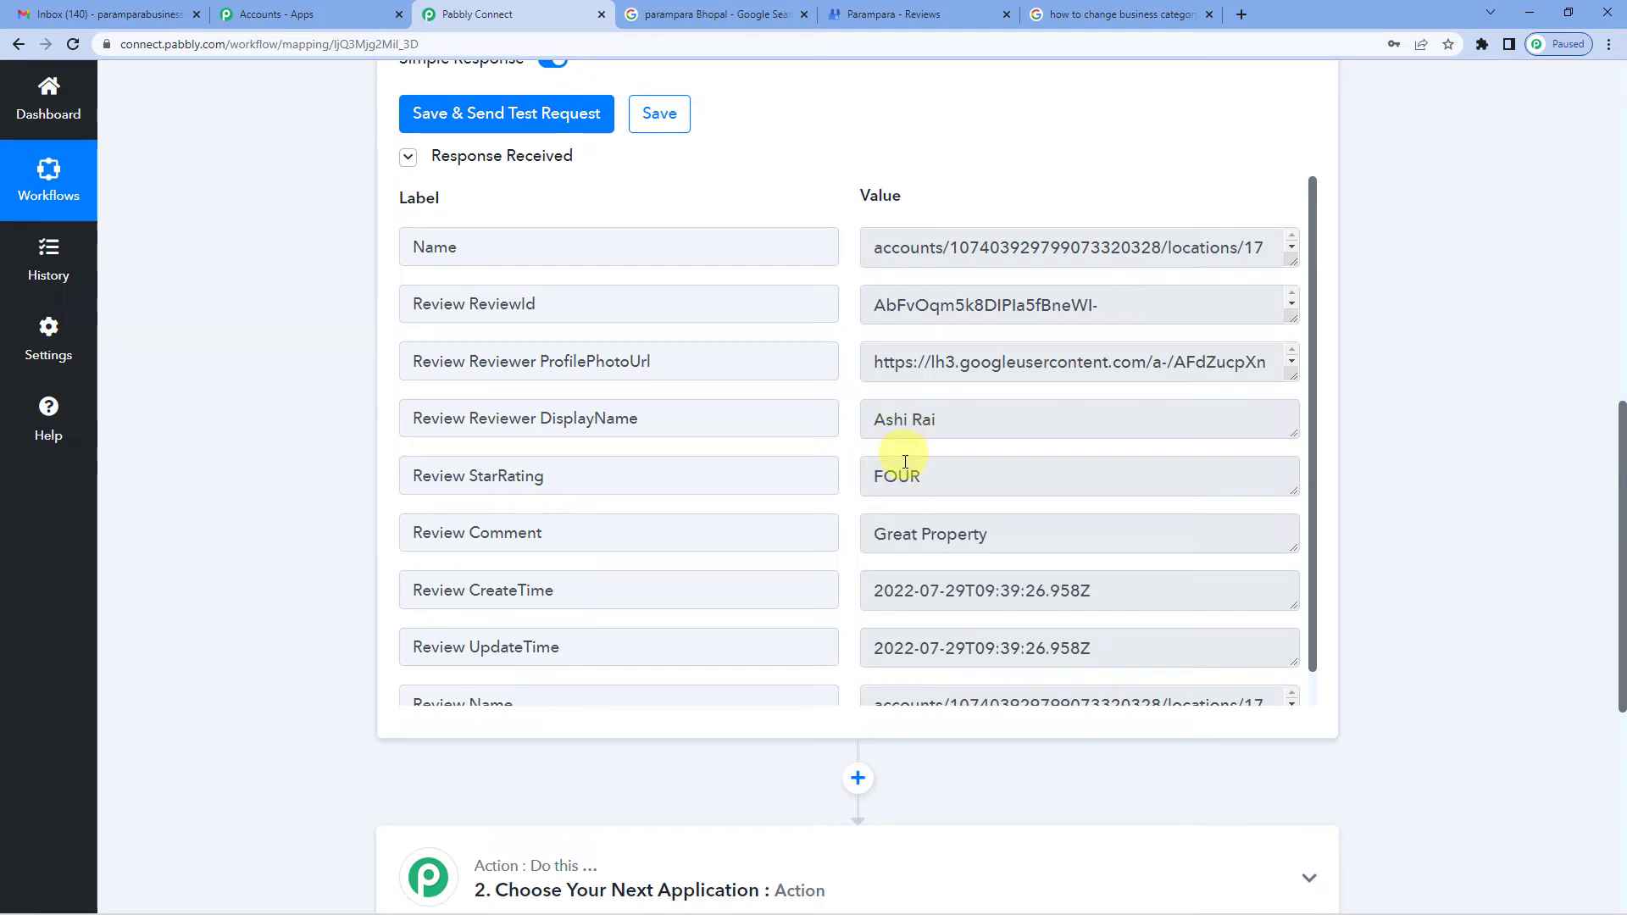
{"action": "scroll", "coordinate": [905, 465], "scroll_direction": "down", "scroll_amount": 1}
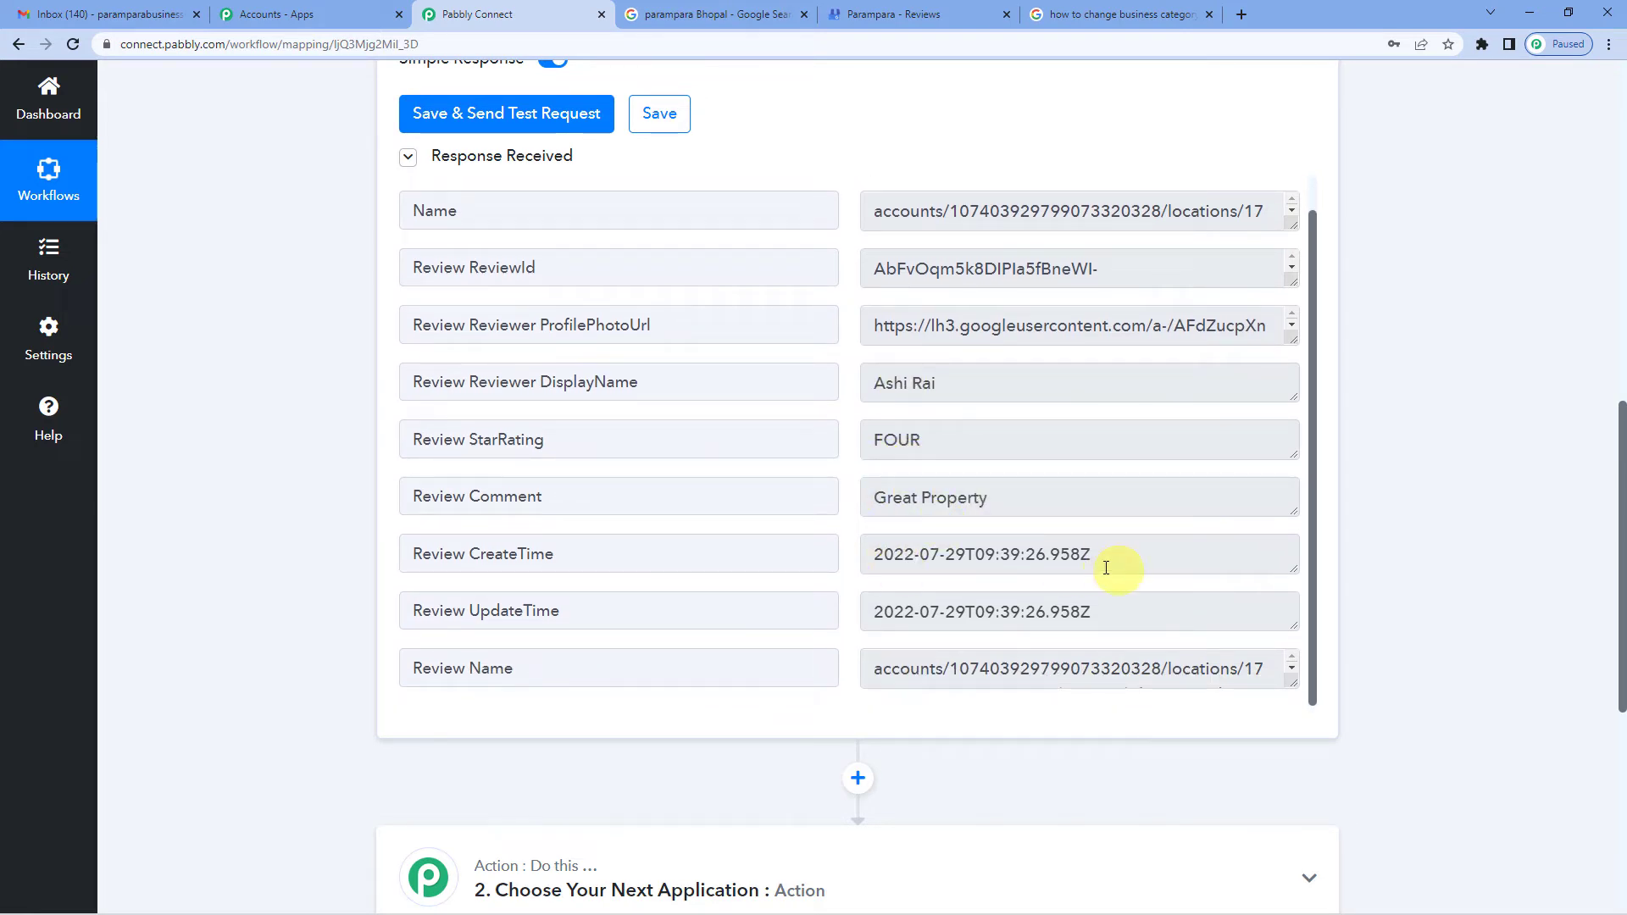
{"action": "scroll", "coordinate": [315, 496], "scroll_direction": "up", "scroll_amount": 3}
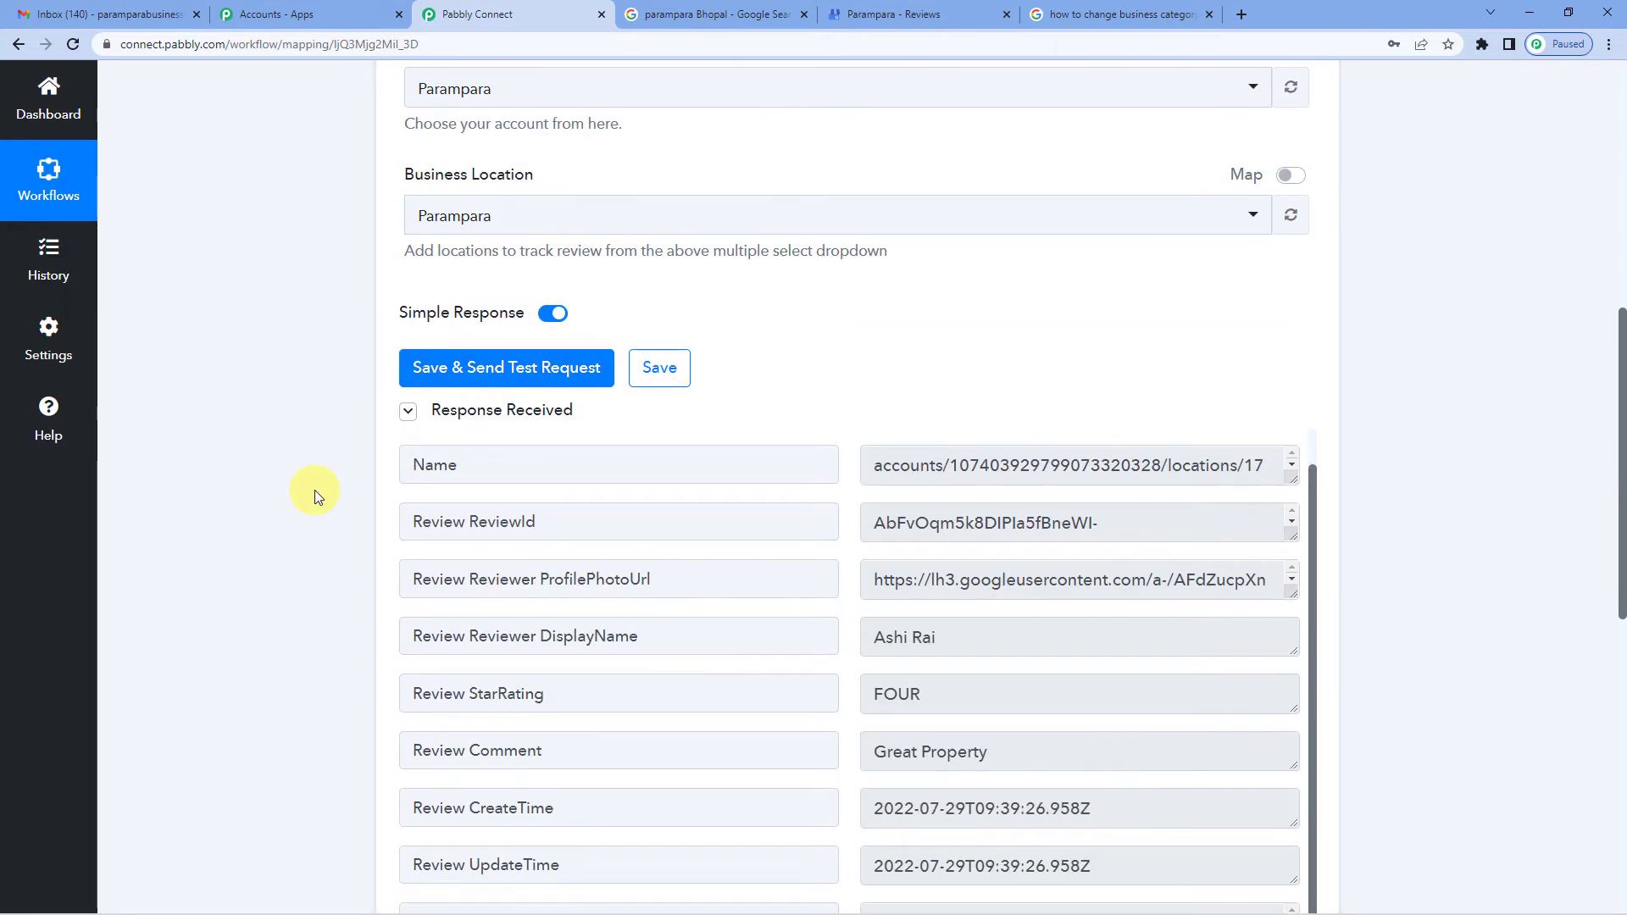
{"action": "scroll", "coordinate": [315, 495], "scroll_direction": "up", "scroll_amount": 2}
{"action": "scroll", "coordinate": [314, 490], "scroll_direction": "up", "scroll_amount": 2}
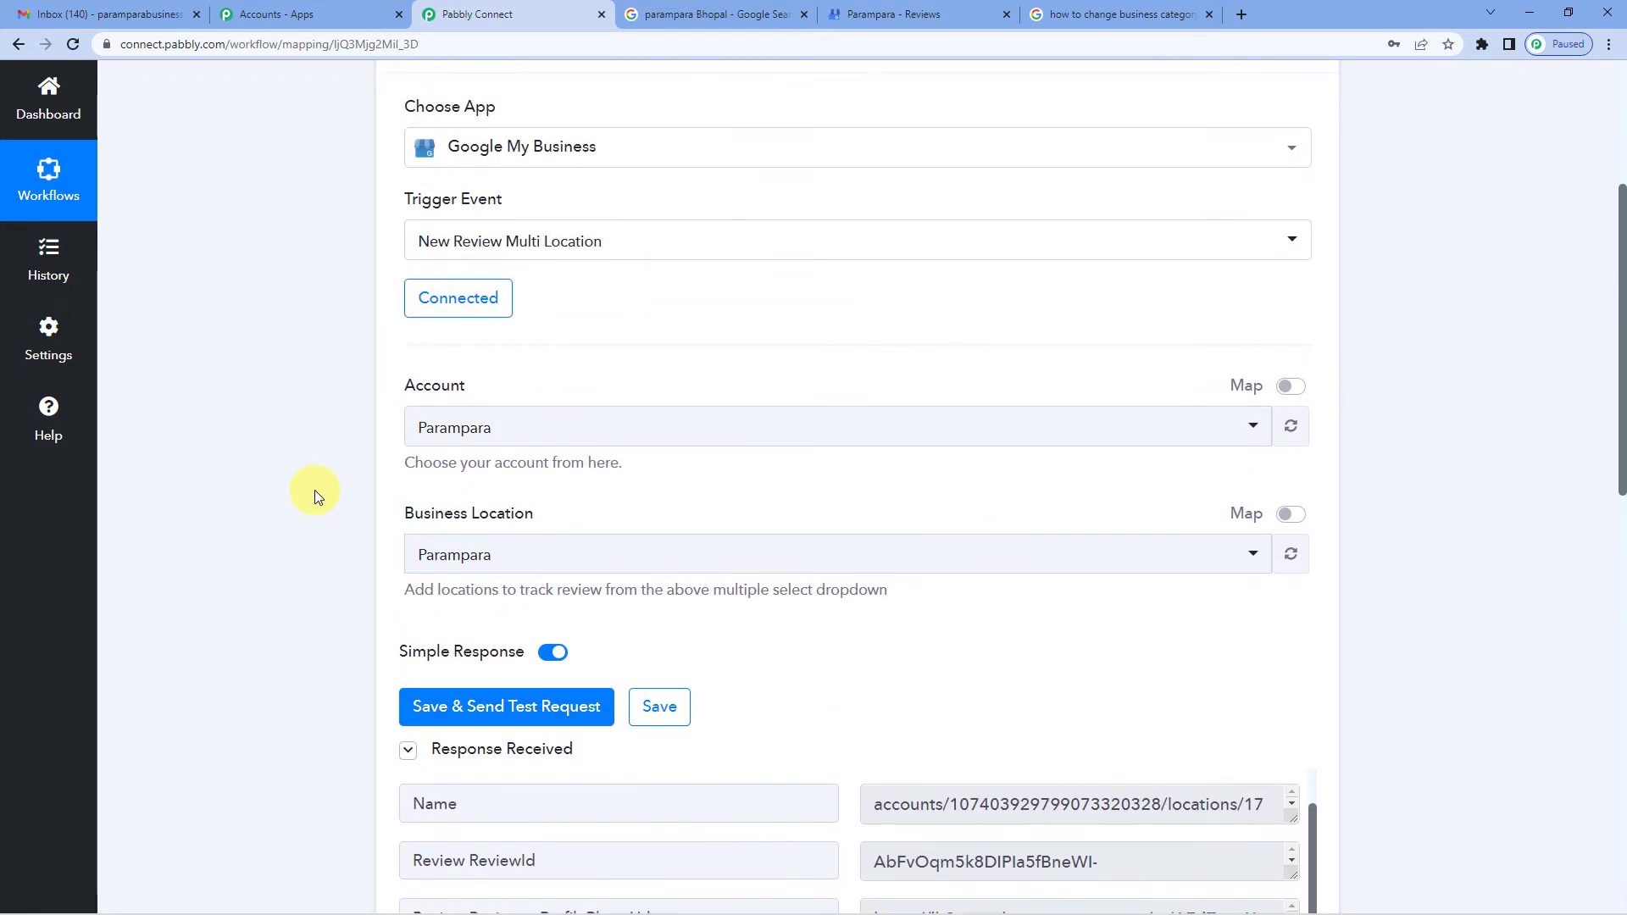
{"action": "scroll", "coordinate": [313, 490], "scroll_direction": "down", "scroll_amount": 8}
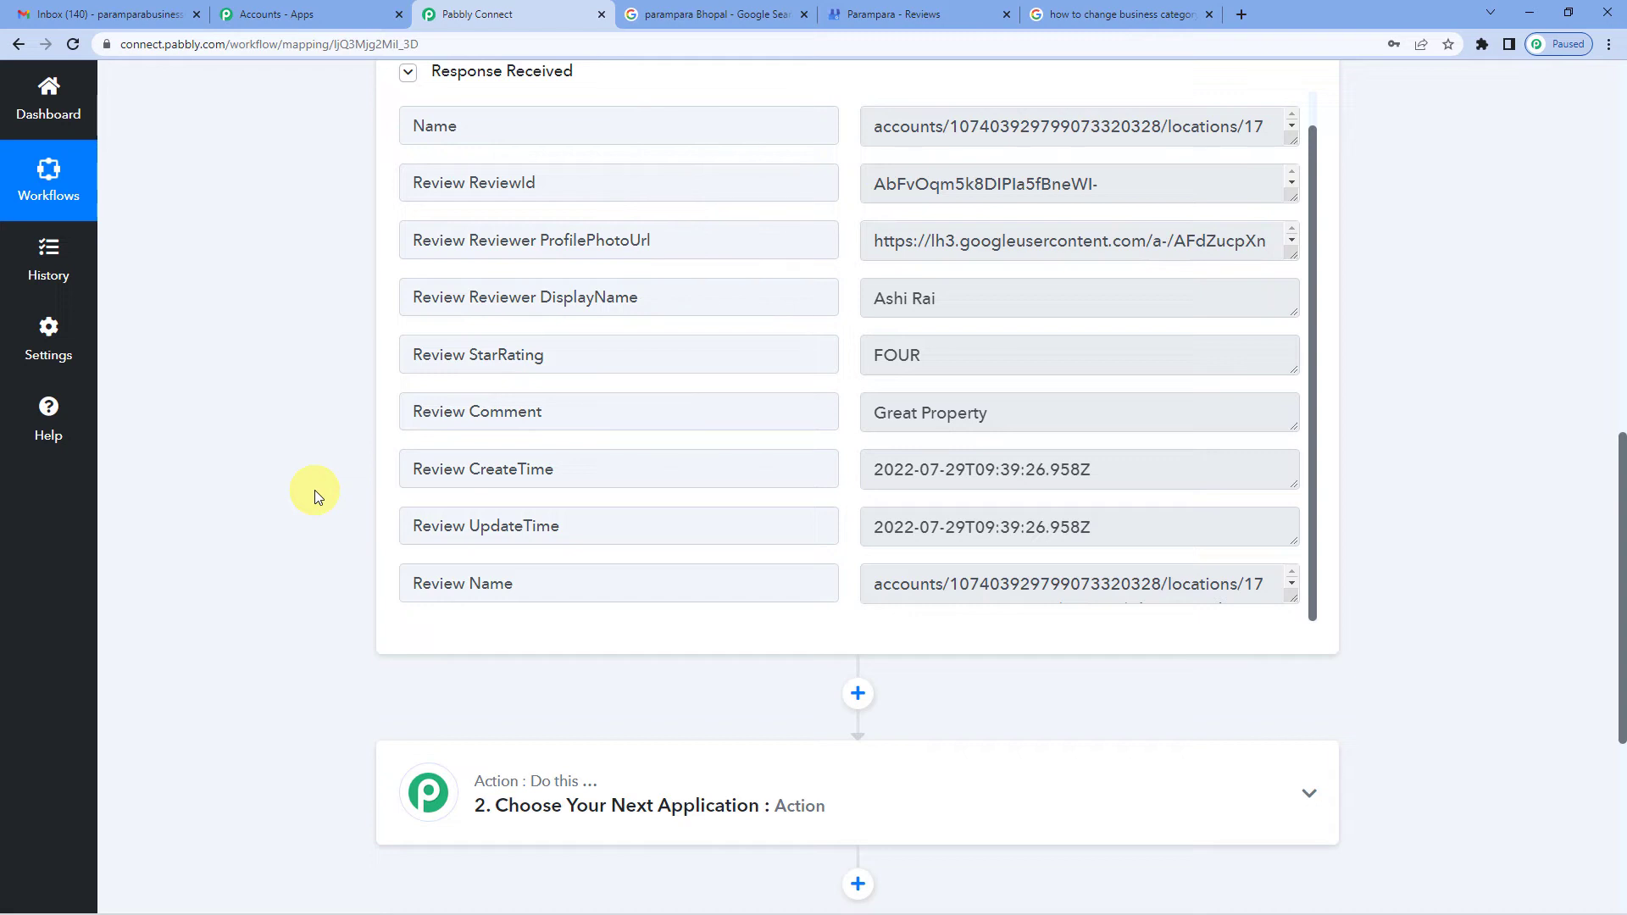
Enlarge the Review Name box in the response to read its full value
{"action": "scroll", "coordinate": [746, 443], "scroll_direction": "down", "scroll_amount": 2}
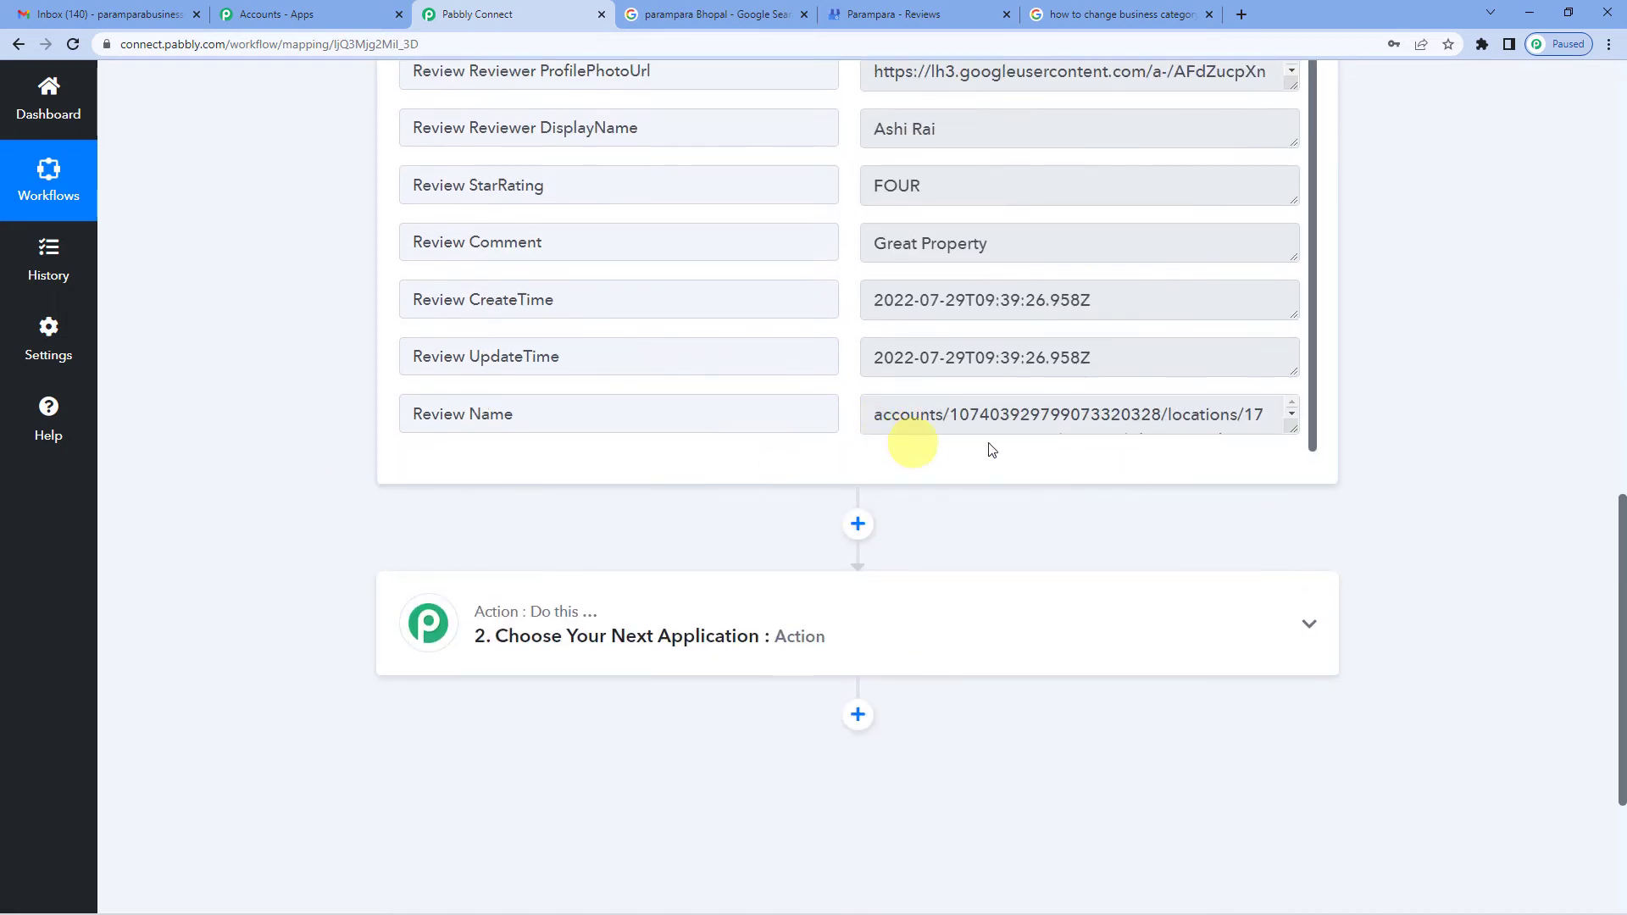
{"action": "left_click_drag", "start_coordinate": [1294, 430], "coordinate": [1294, 450]}
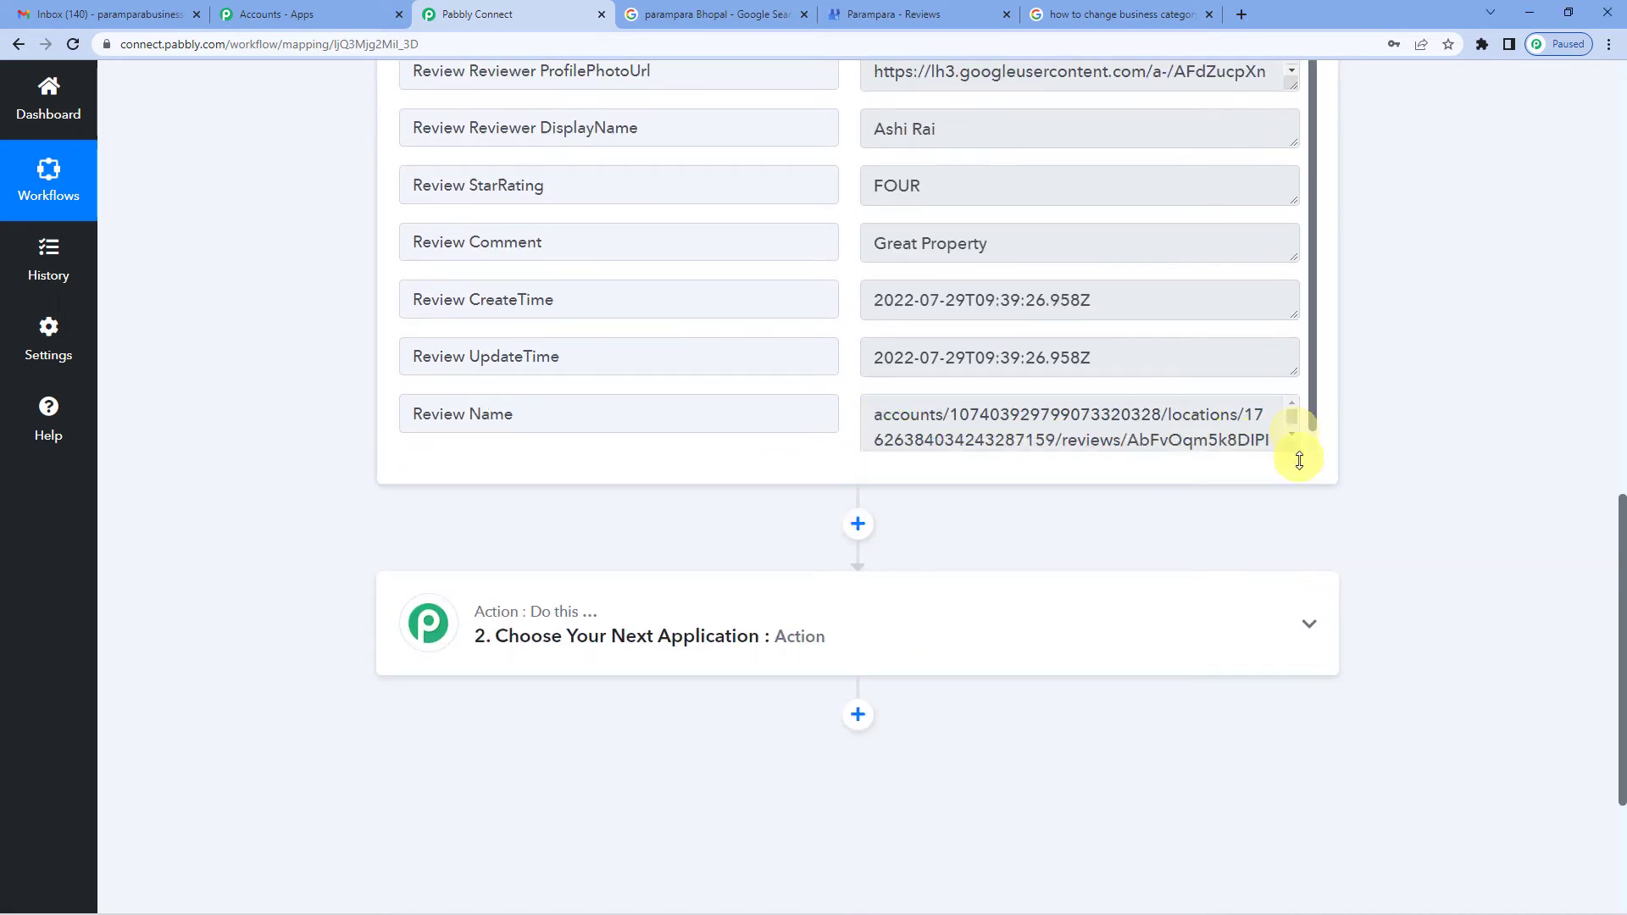
{"action": "scroll", "coordinate": [1035, 410], "scroll_direction": "down", "scroll_amount": 1}
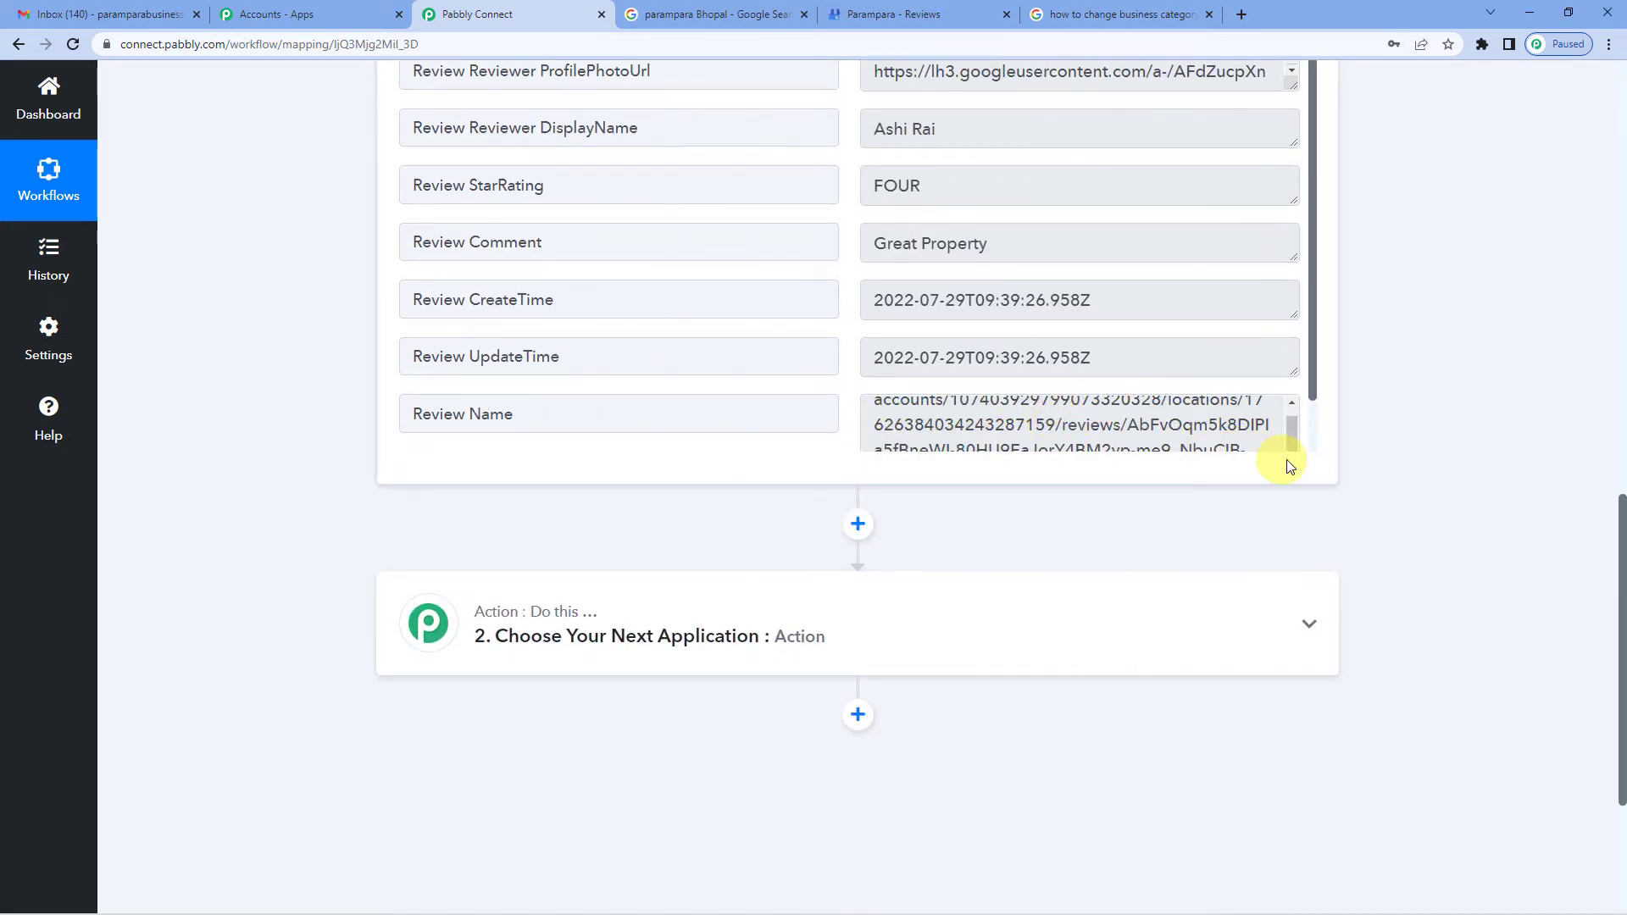
{"action": "left_click", "coordinate": [1227, 435]}
{"action": "scroll", "coordinate": [981, 392], "scroll_direction": "up", "scroll_amount": 1}
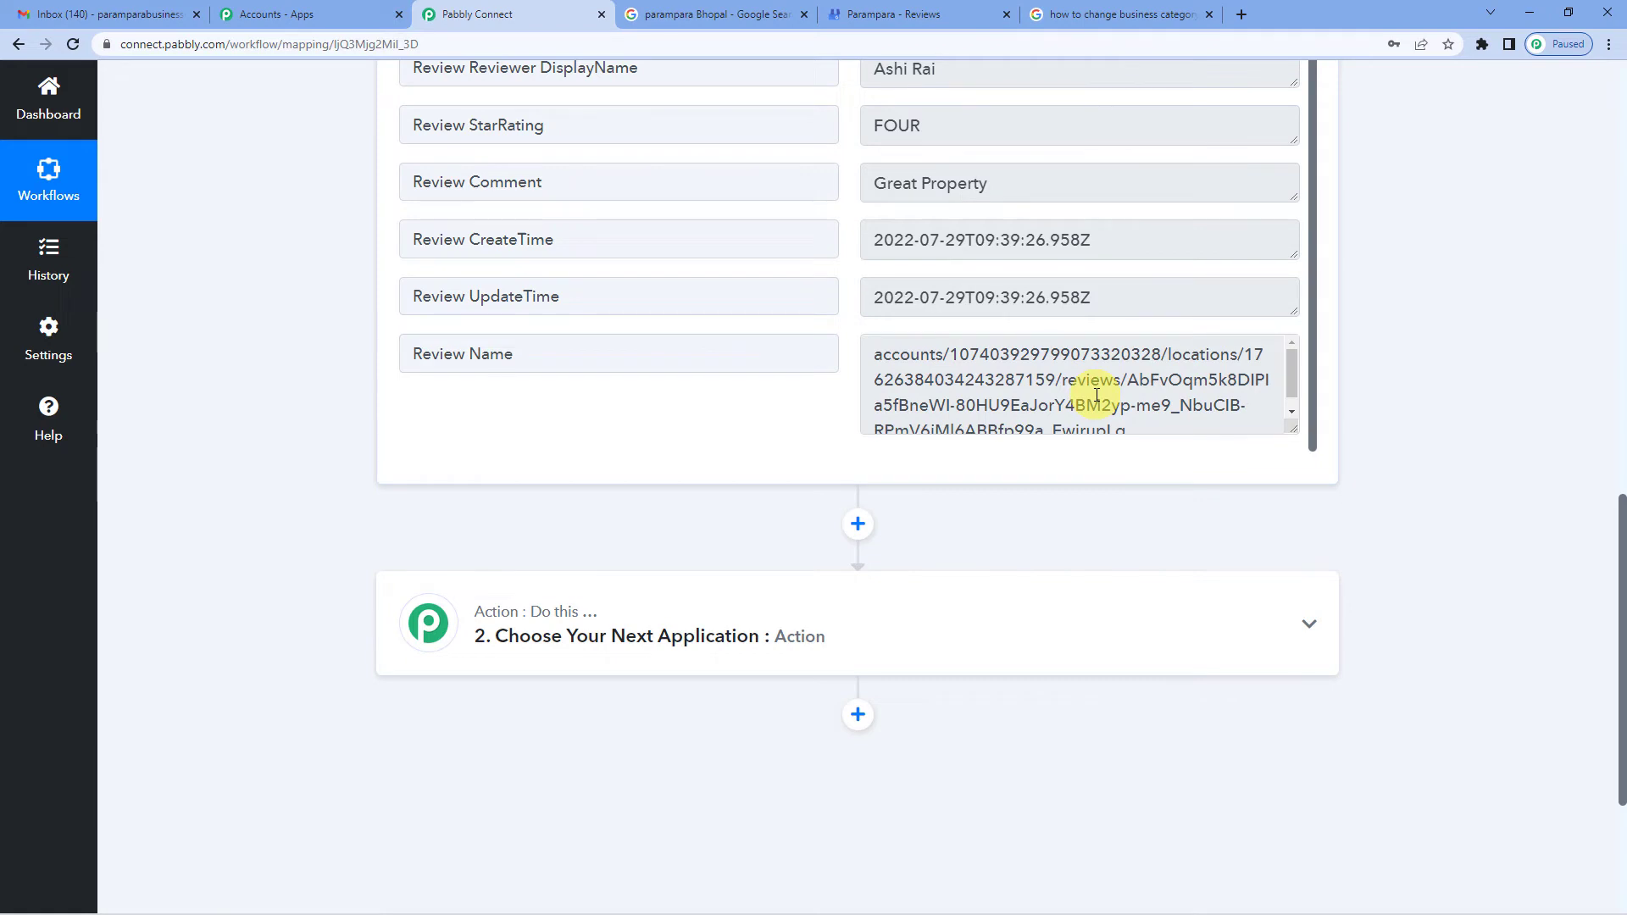
Make step two a Google My Business Create Reply action and bring up its connection options
{"action": "left_click", "coordinate": [781, 637]}
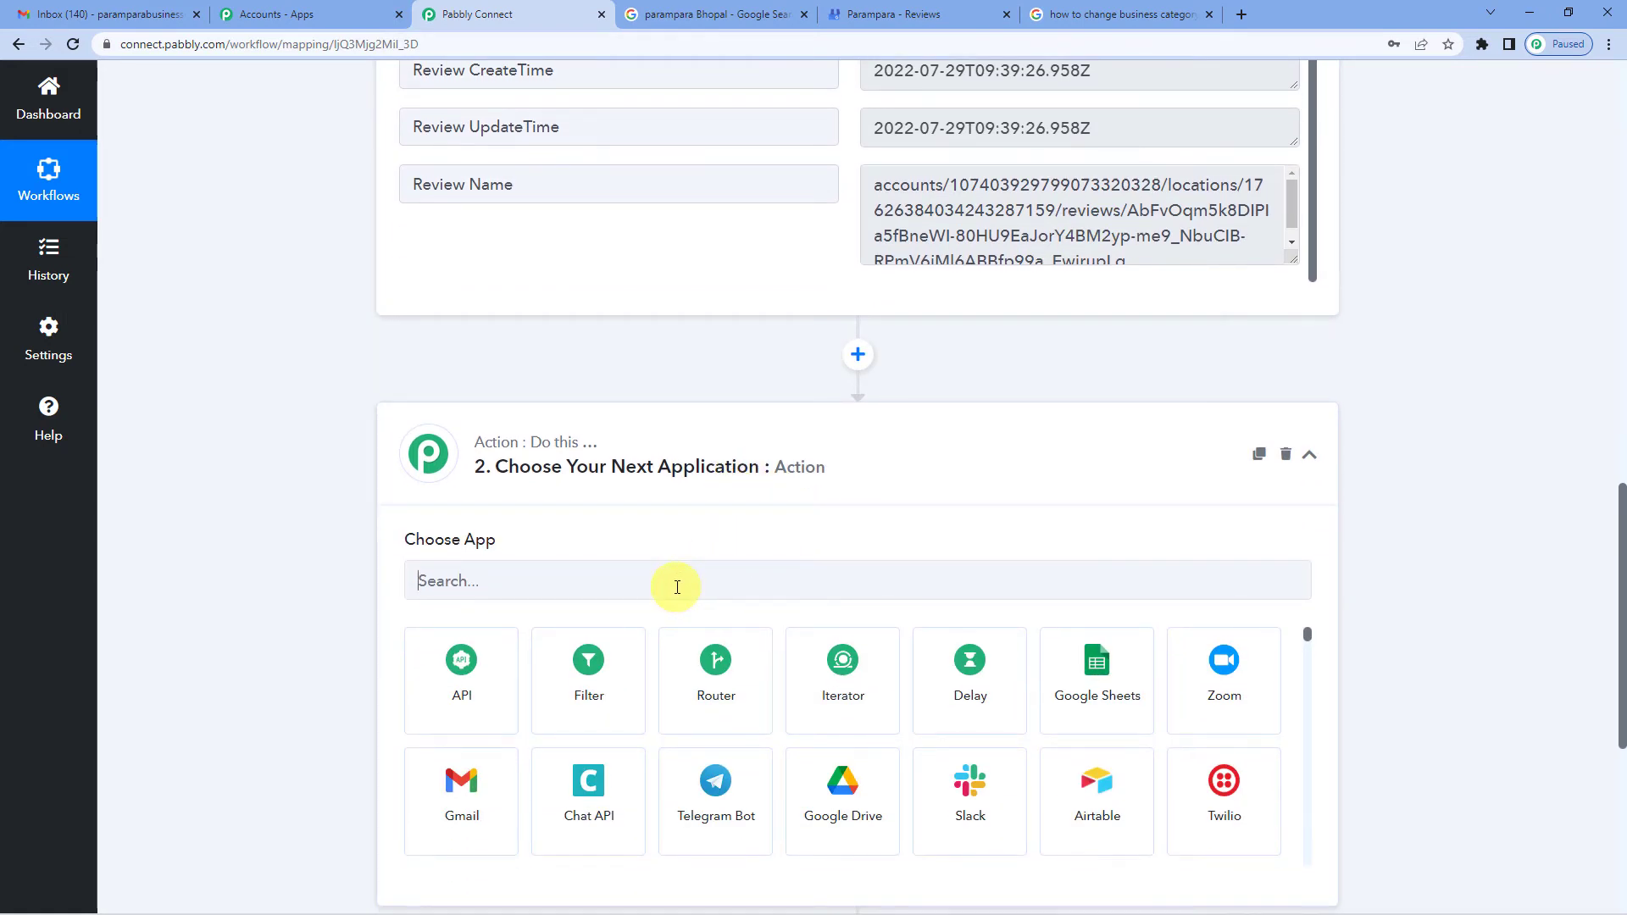
{"action": "left_click", "coordinate": [678, 587]}
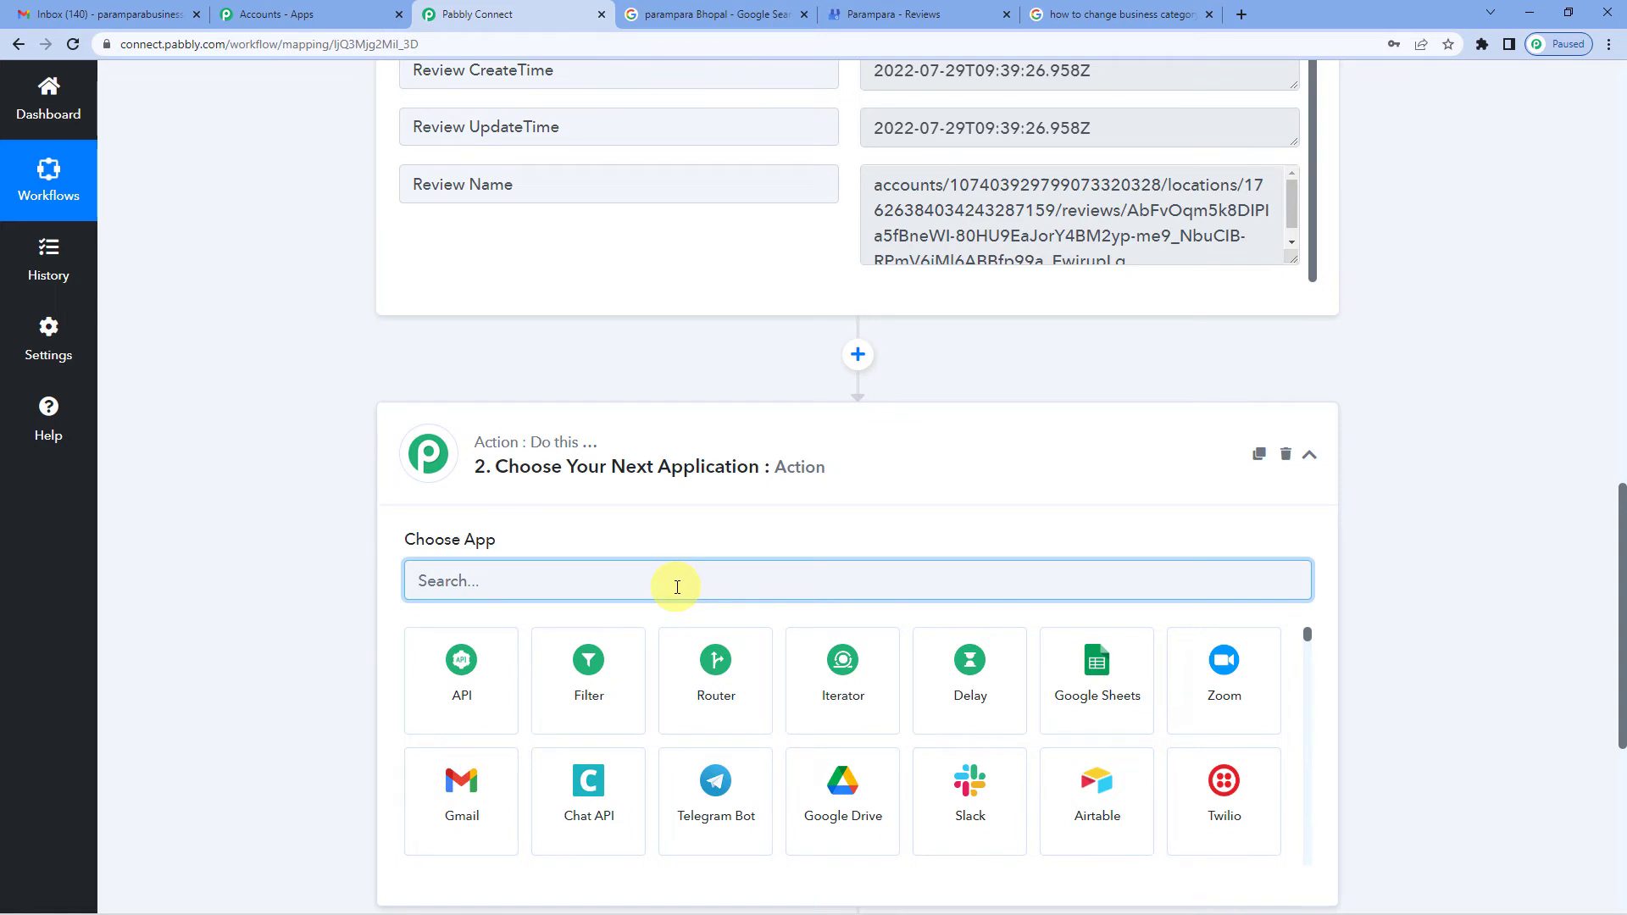
{"action": "type", "text": "googl"}
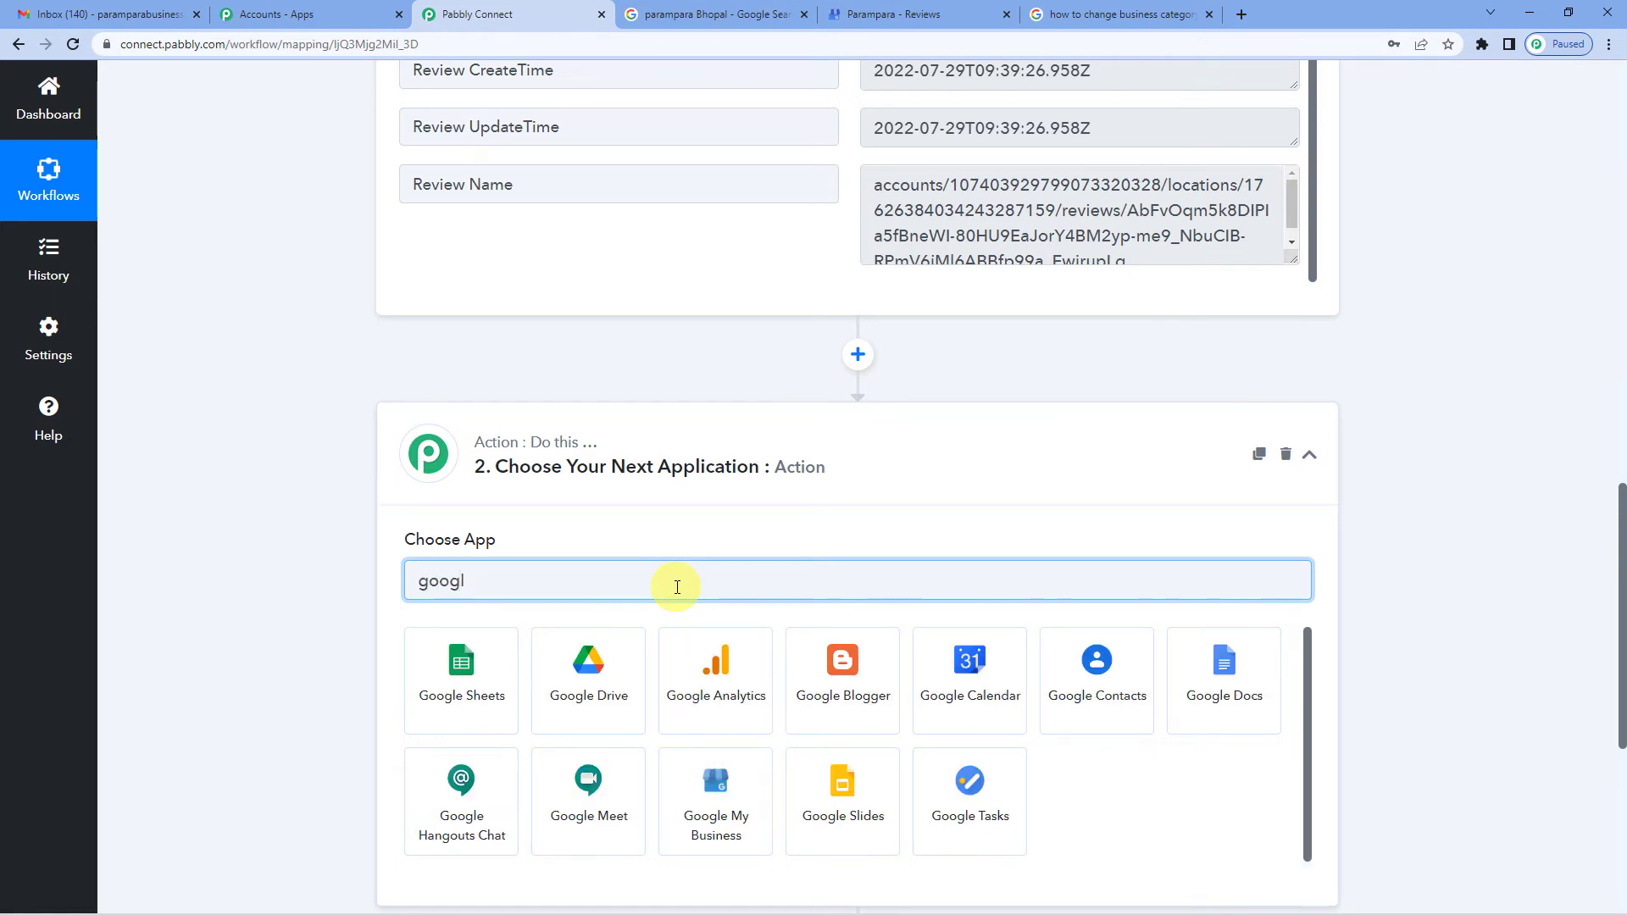
{"action": "type", "text": "e my"}
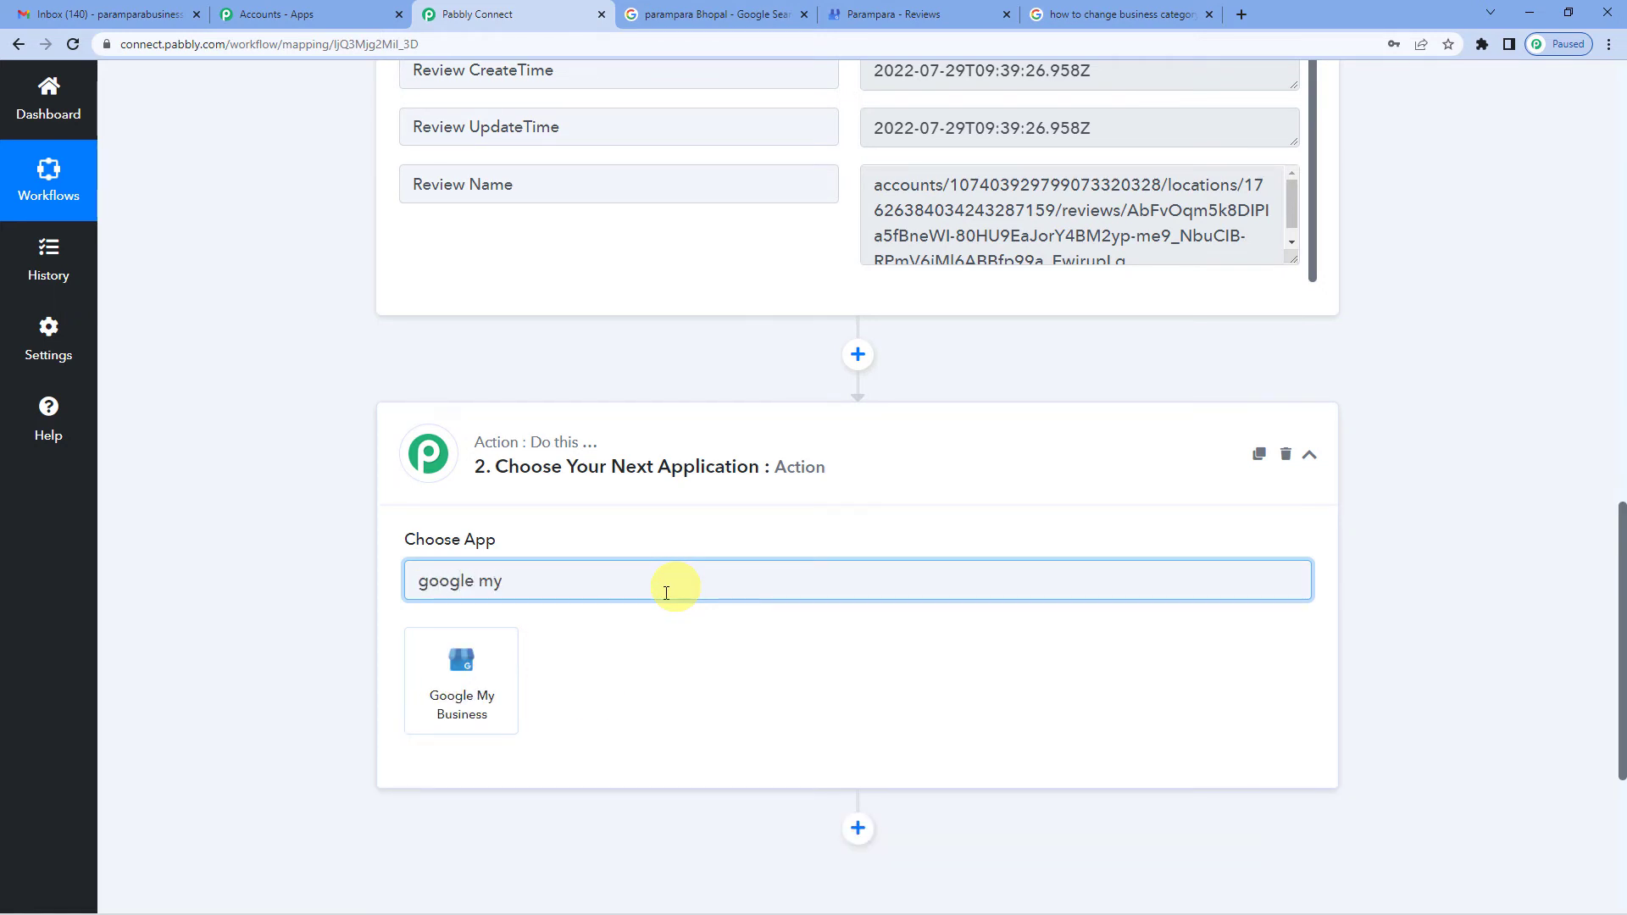
{"action": "left_click", "coordinate": [464, 662]}
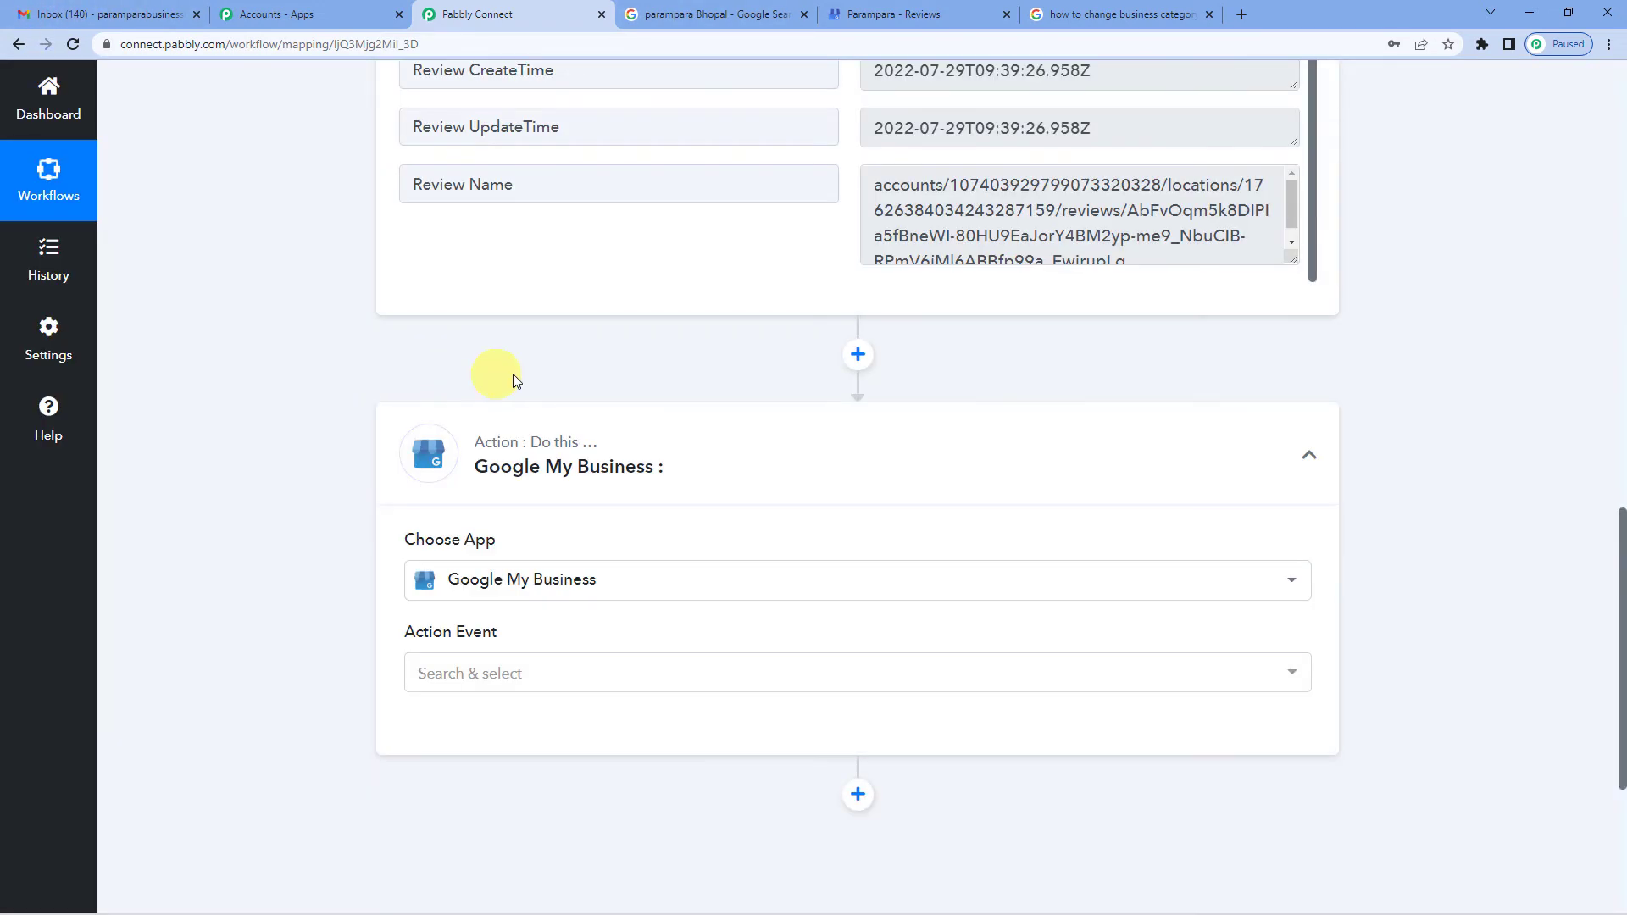
{"action": "scroll", "coordinate": [514, 381], "scroll_direction": "down", "scroll_amount": 2}
{"action": "left_click", "coordinate": [518, 505]}
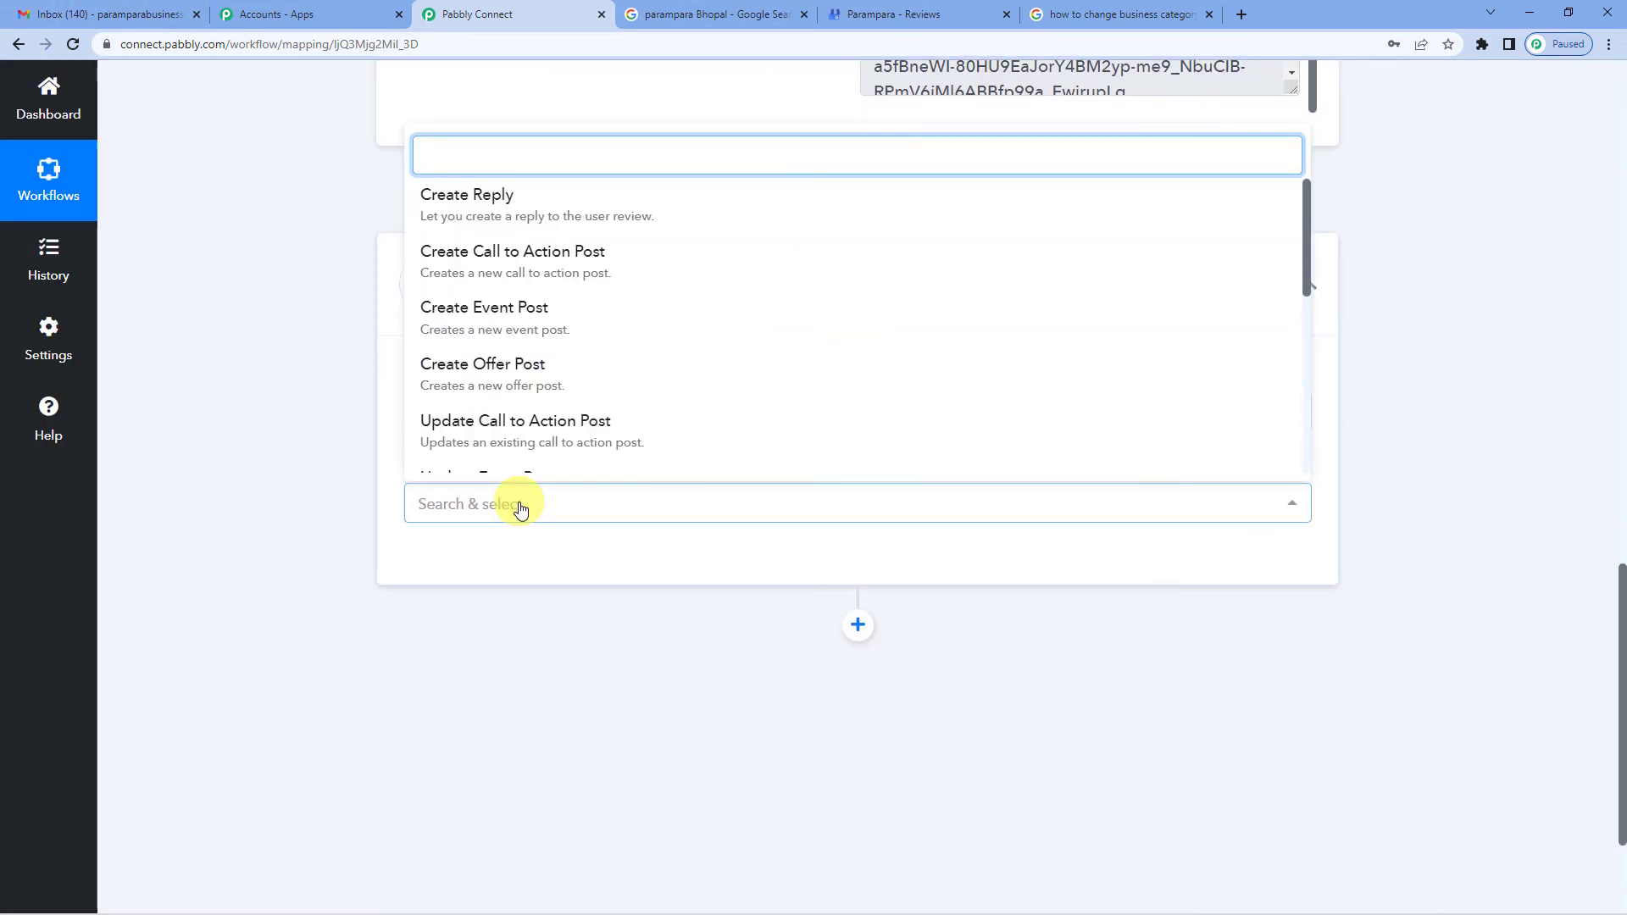
{"action": "left_click", "coordinate": [481, 196]}
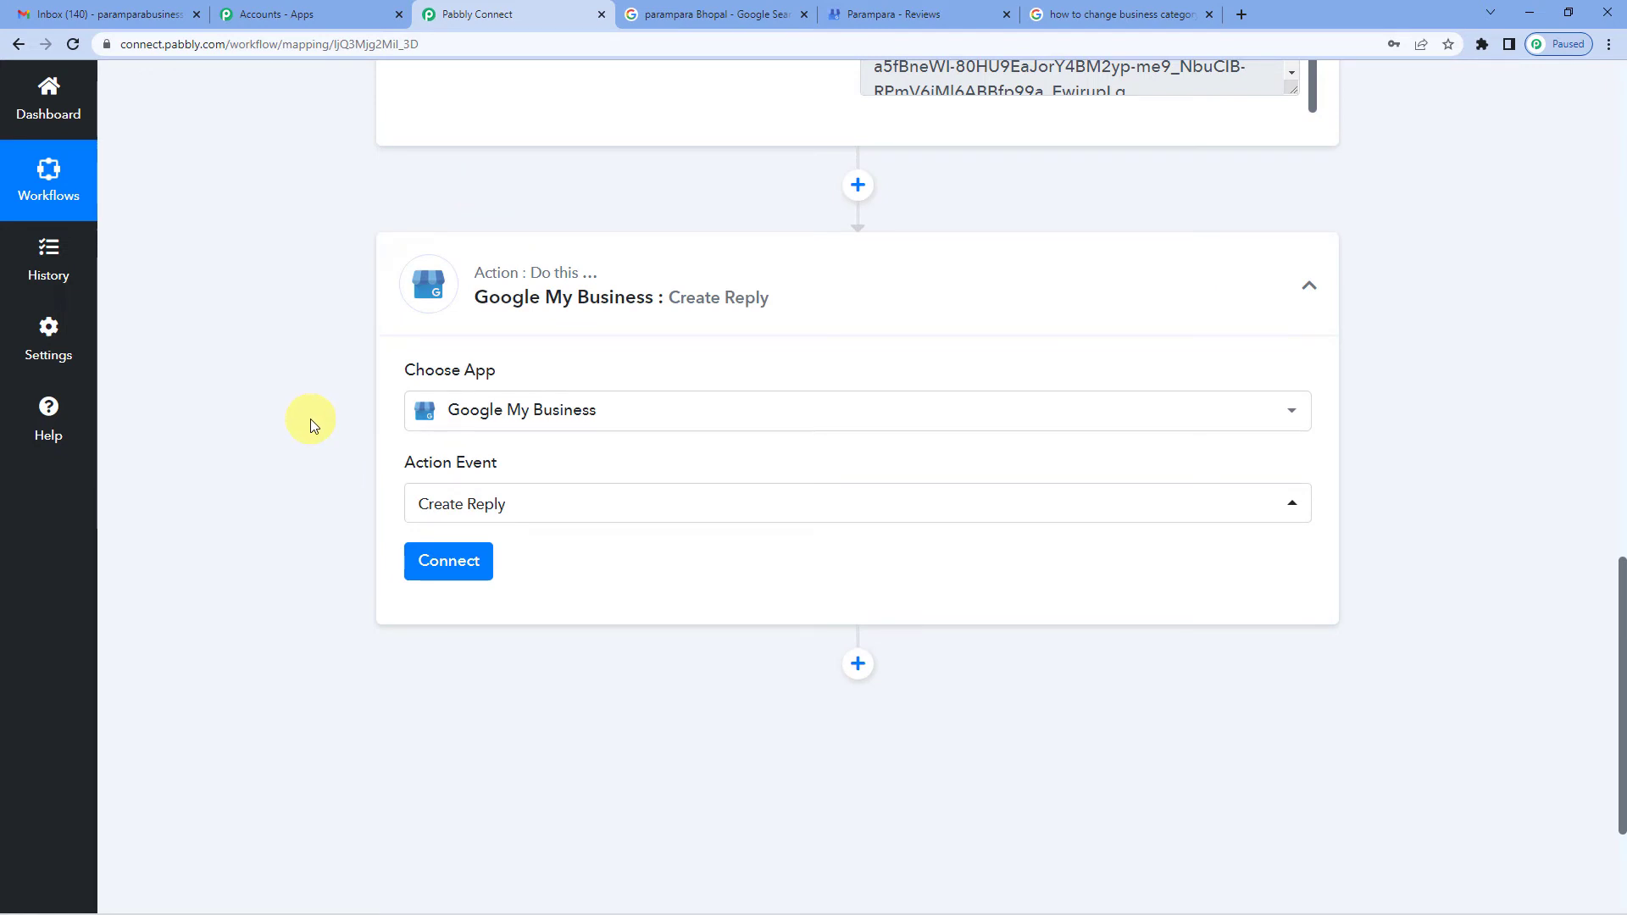
{"action": "left_click", "coordinate": [432, 559]}
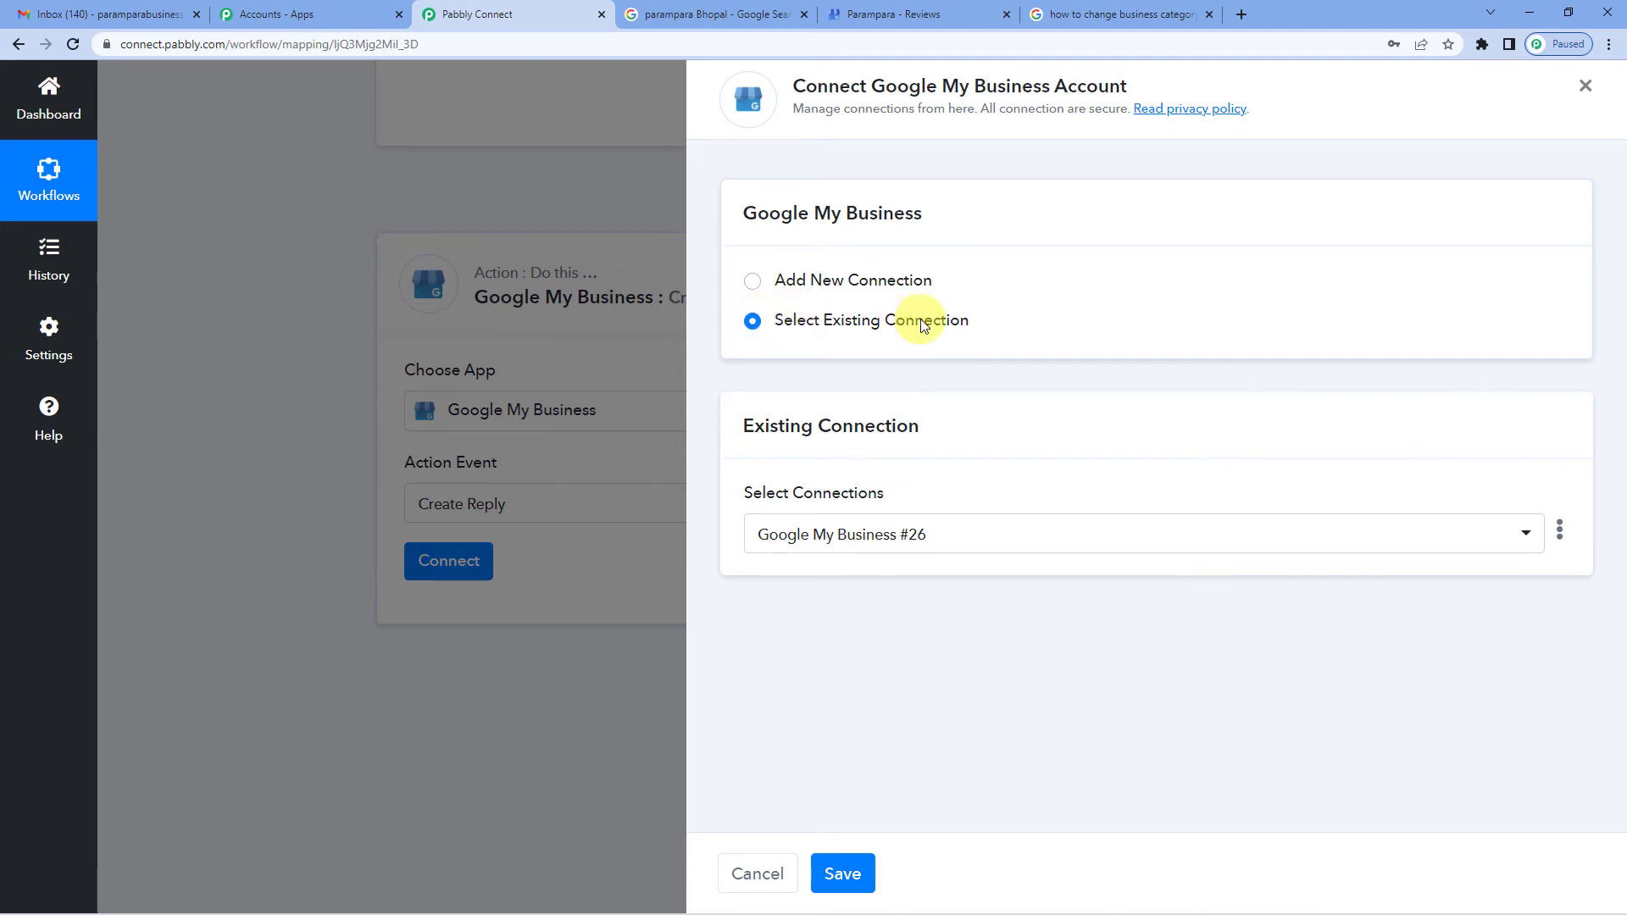
Save the existing Google My Business connection and turn on Map for Review Name
{"action": "left_click", "coordinate": [843, 871]}
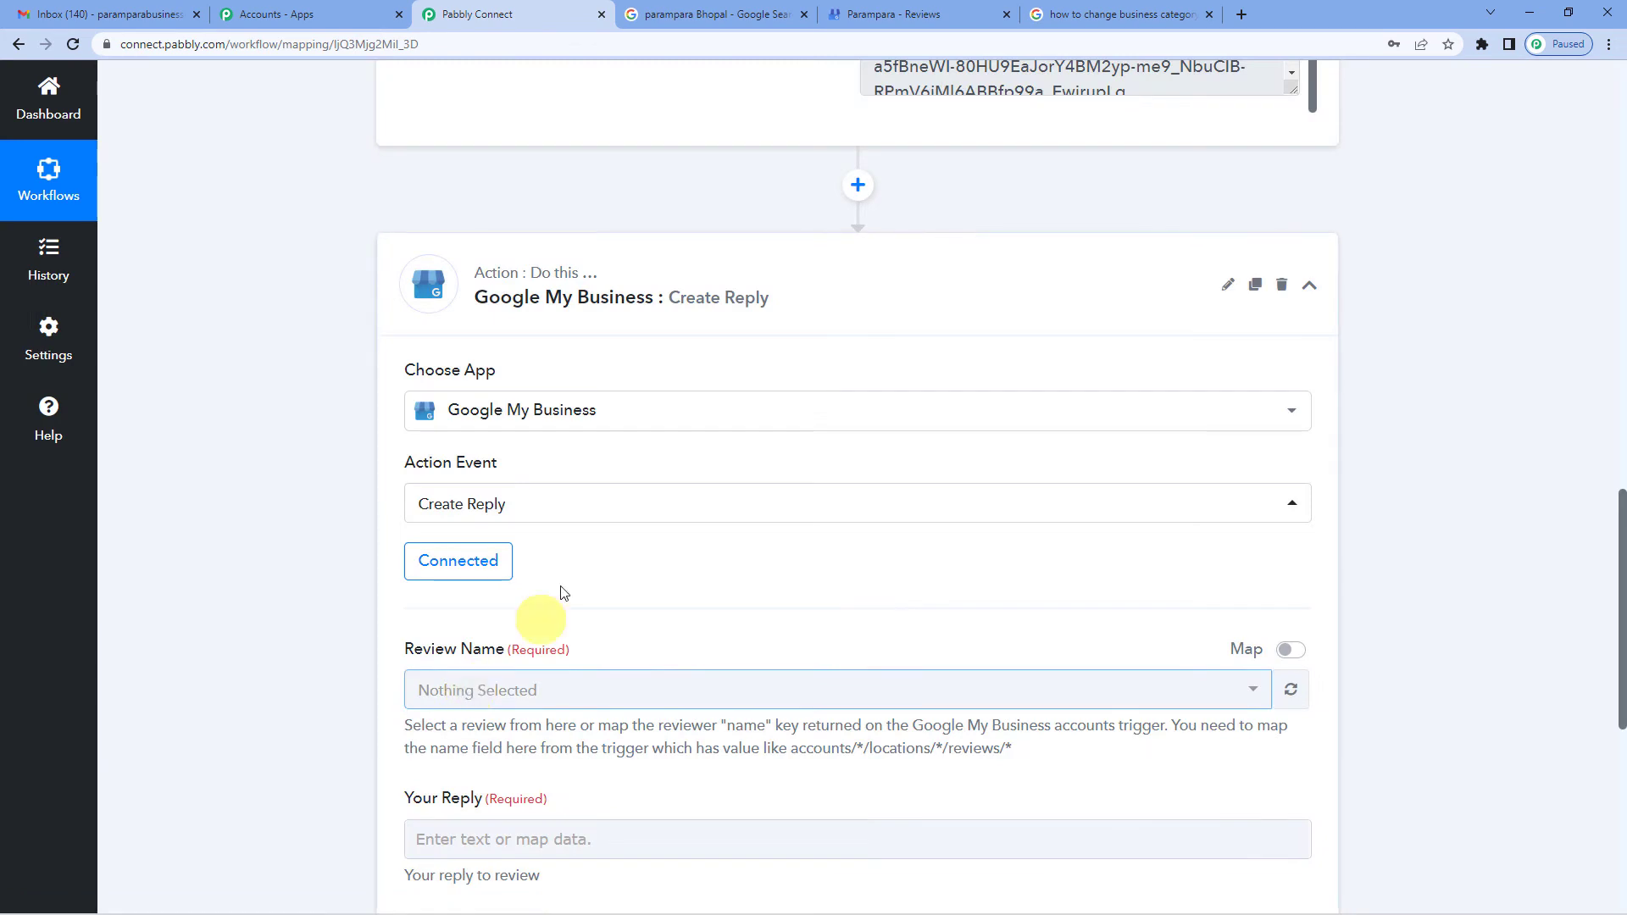
{"action": "scroll", "coordinate": [640, 369], "scroll_direction": "down", "scroll_amount": 1}
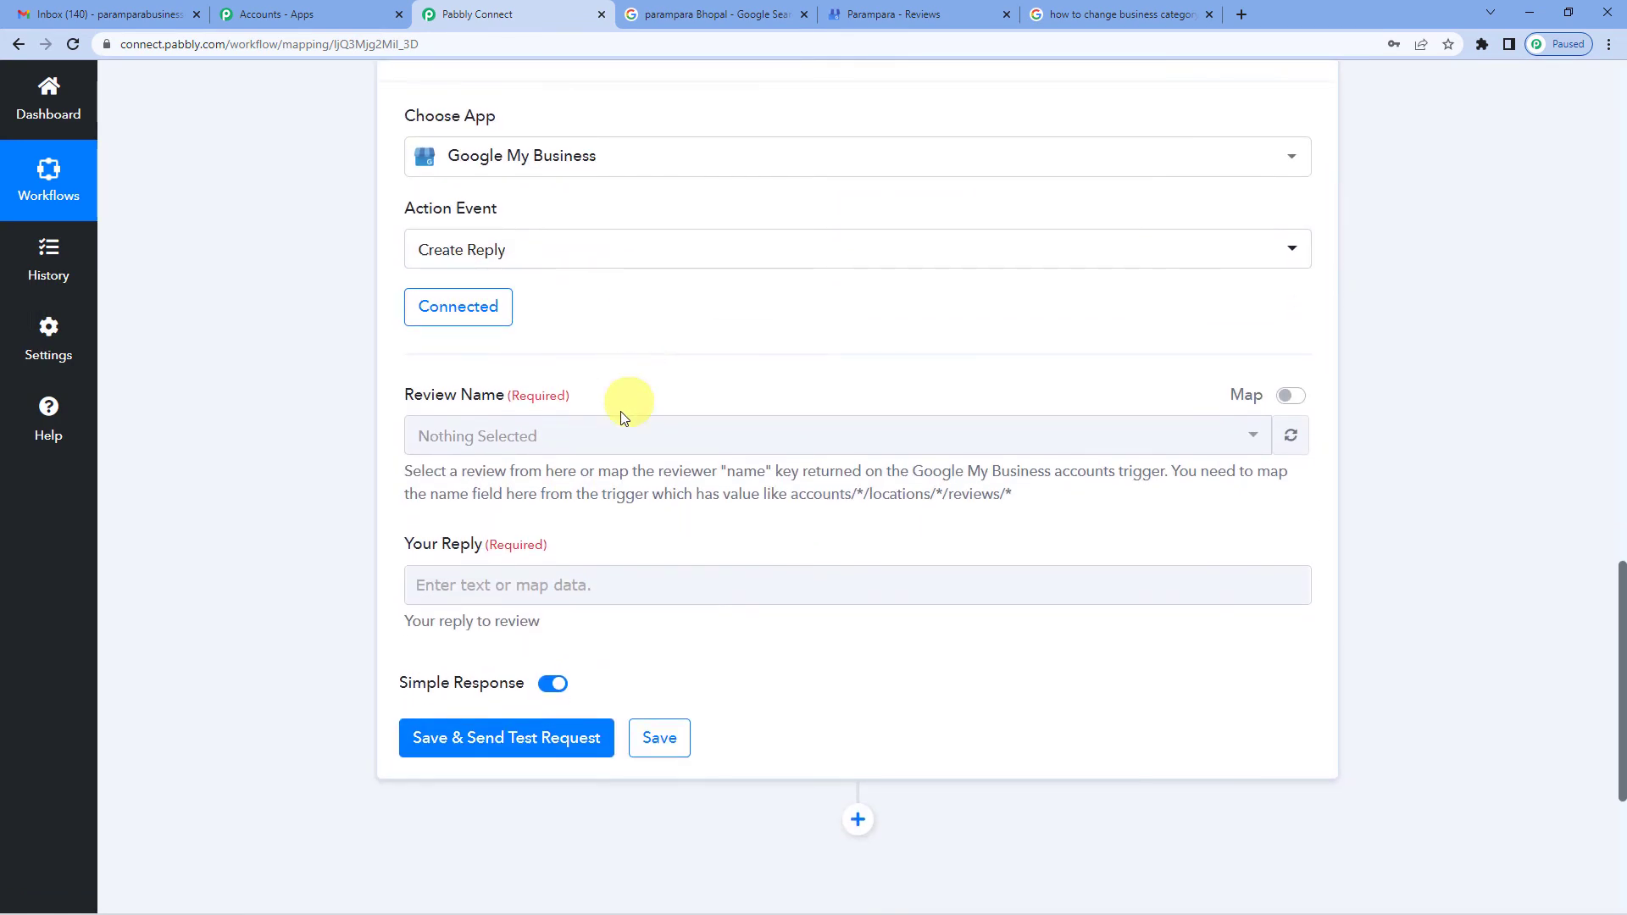
{"action": "left_click", "coordinate": [1290, 397]}
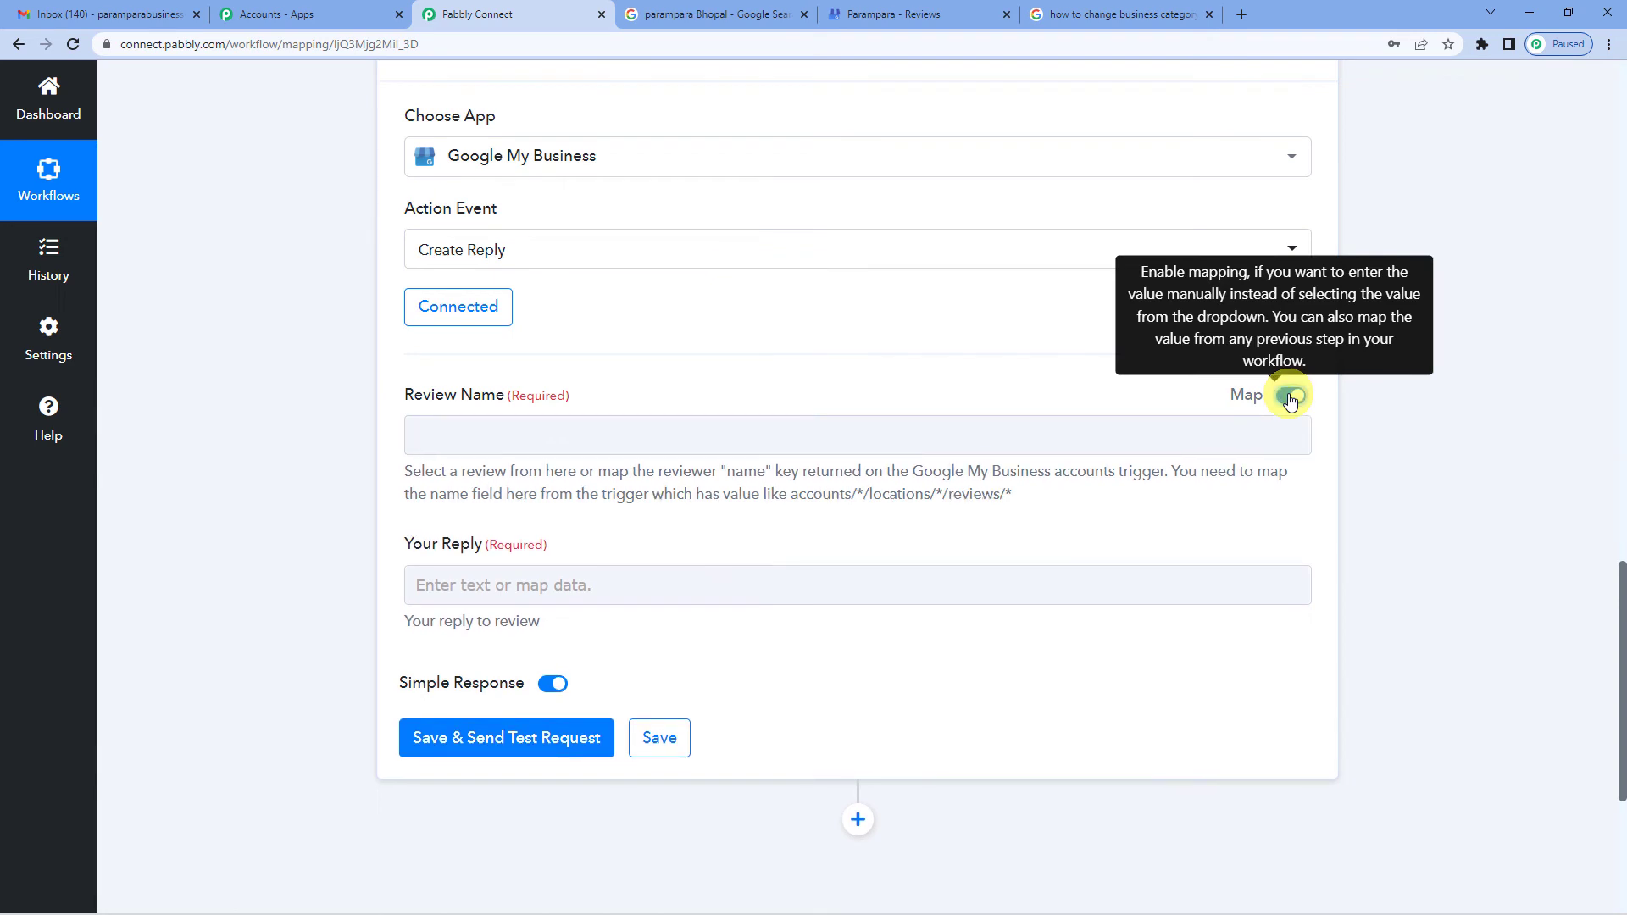
Map the trigger's Review Name value into the action's Review Name field
{"action": "left_click", "coordinate": [639, 437]}
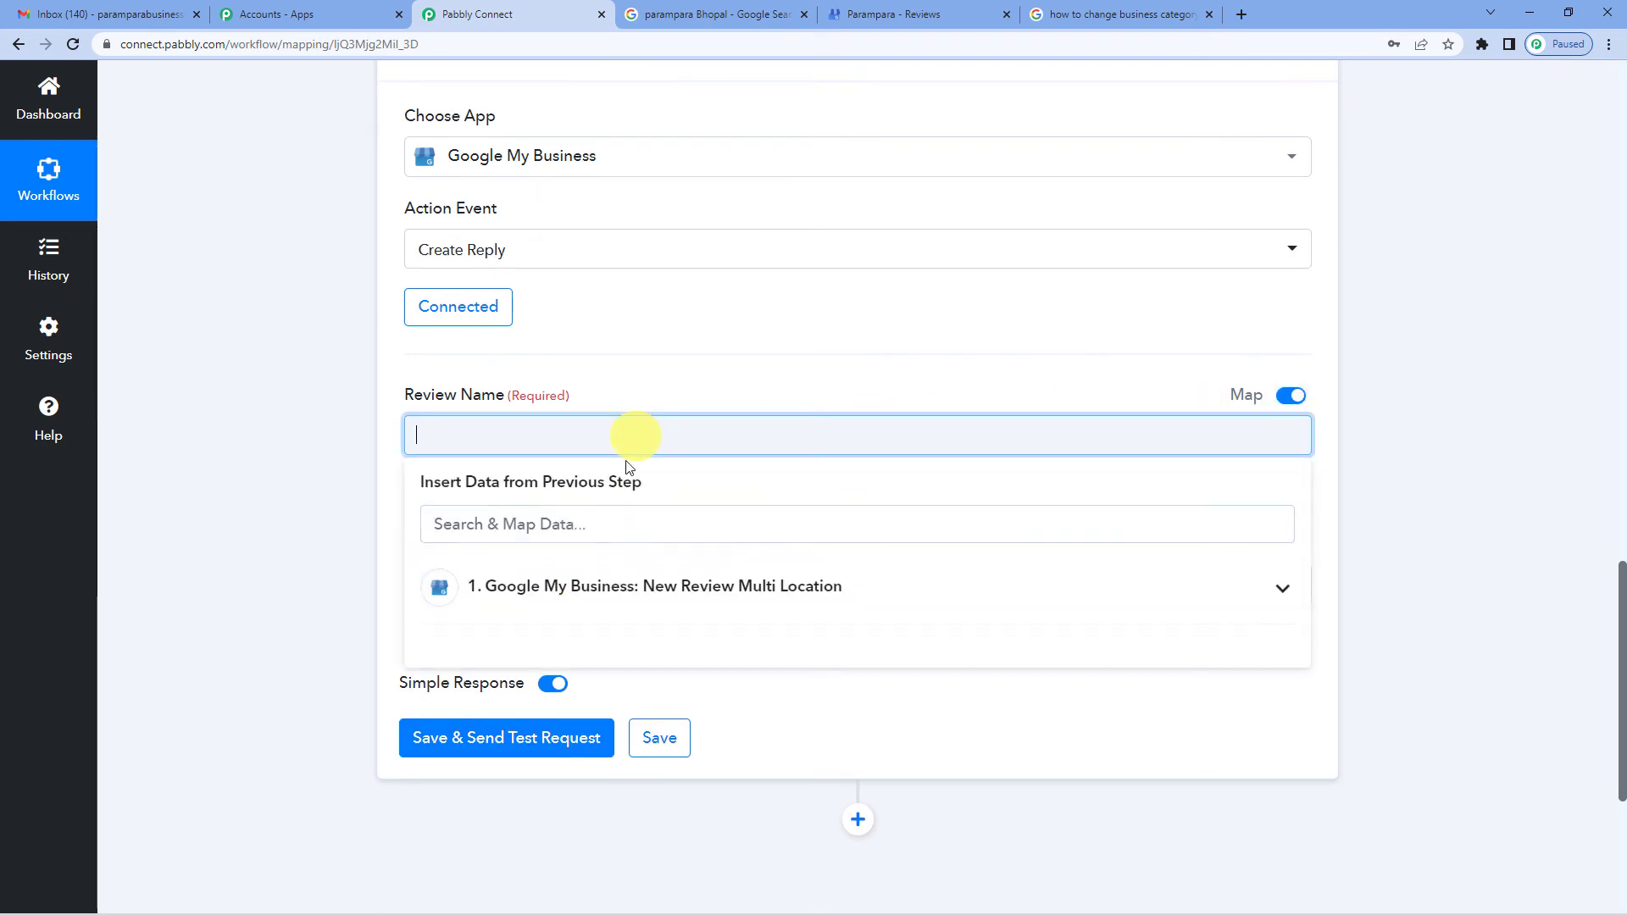
{"action": "scroll", "coordinate": [285, 408], "scroll_direction": "up", "scroll_amount": 6}
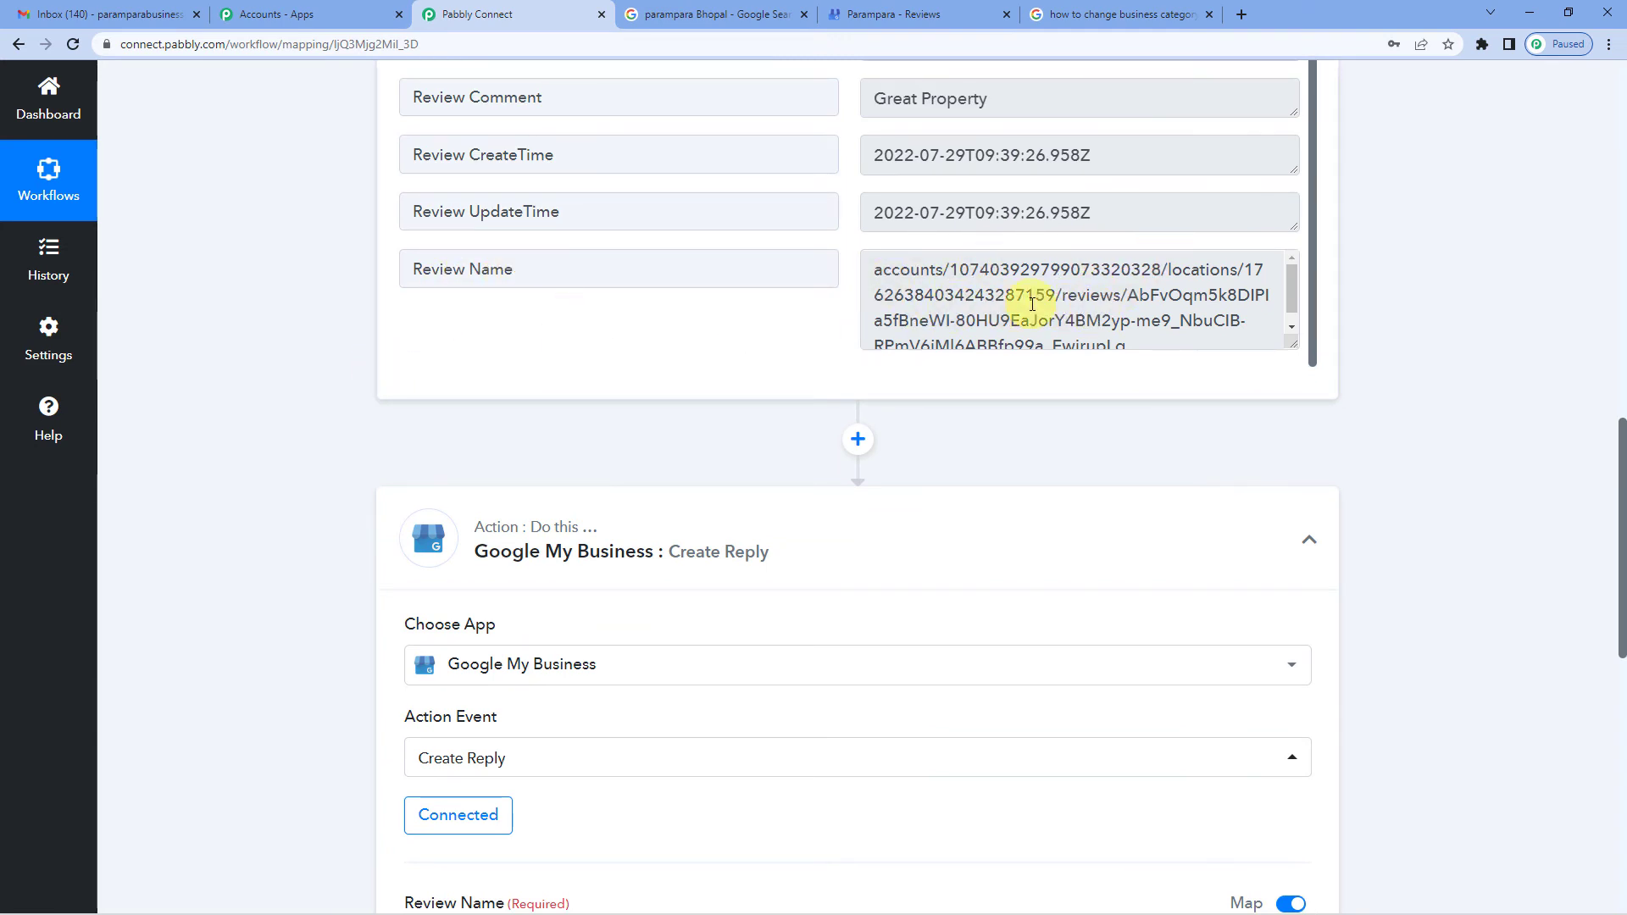
{"action": "scroll", "coordinate": [400, 411], "scroll_direction": "down", "scroll_amount": 5}
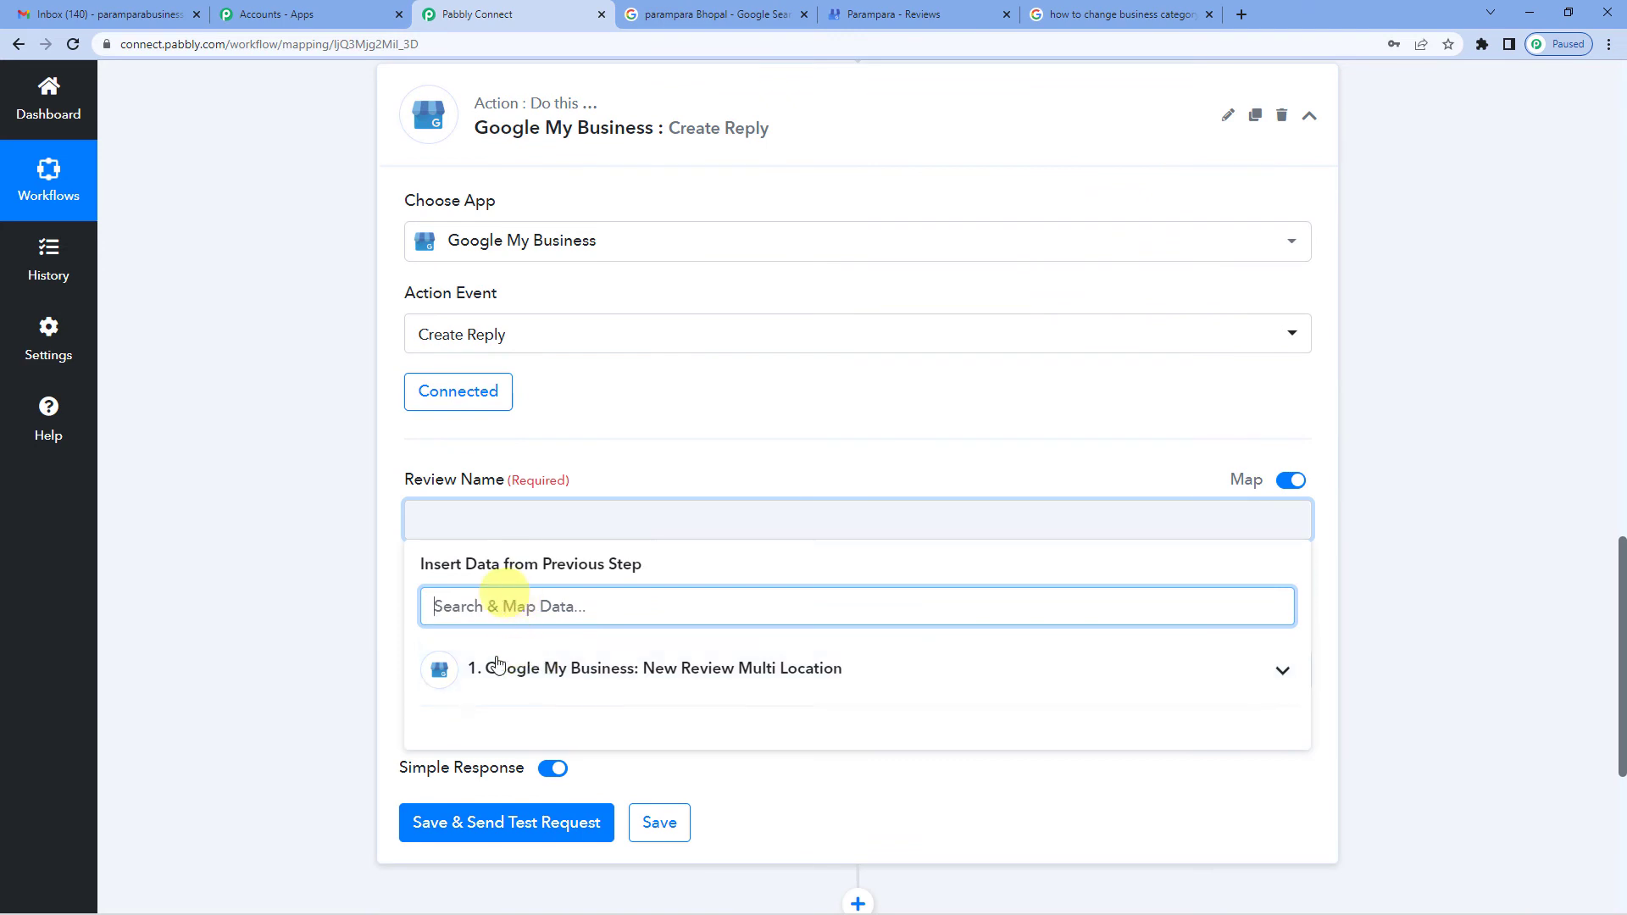
{"action": "left_click", "coordinate": [537, 677]}
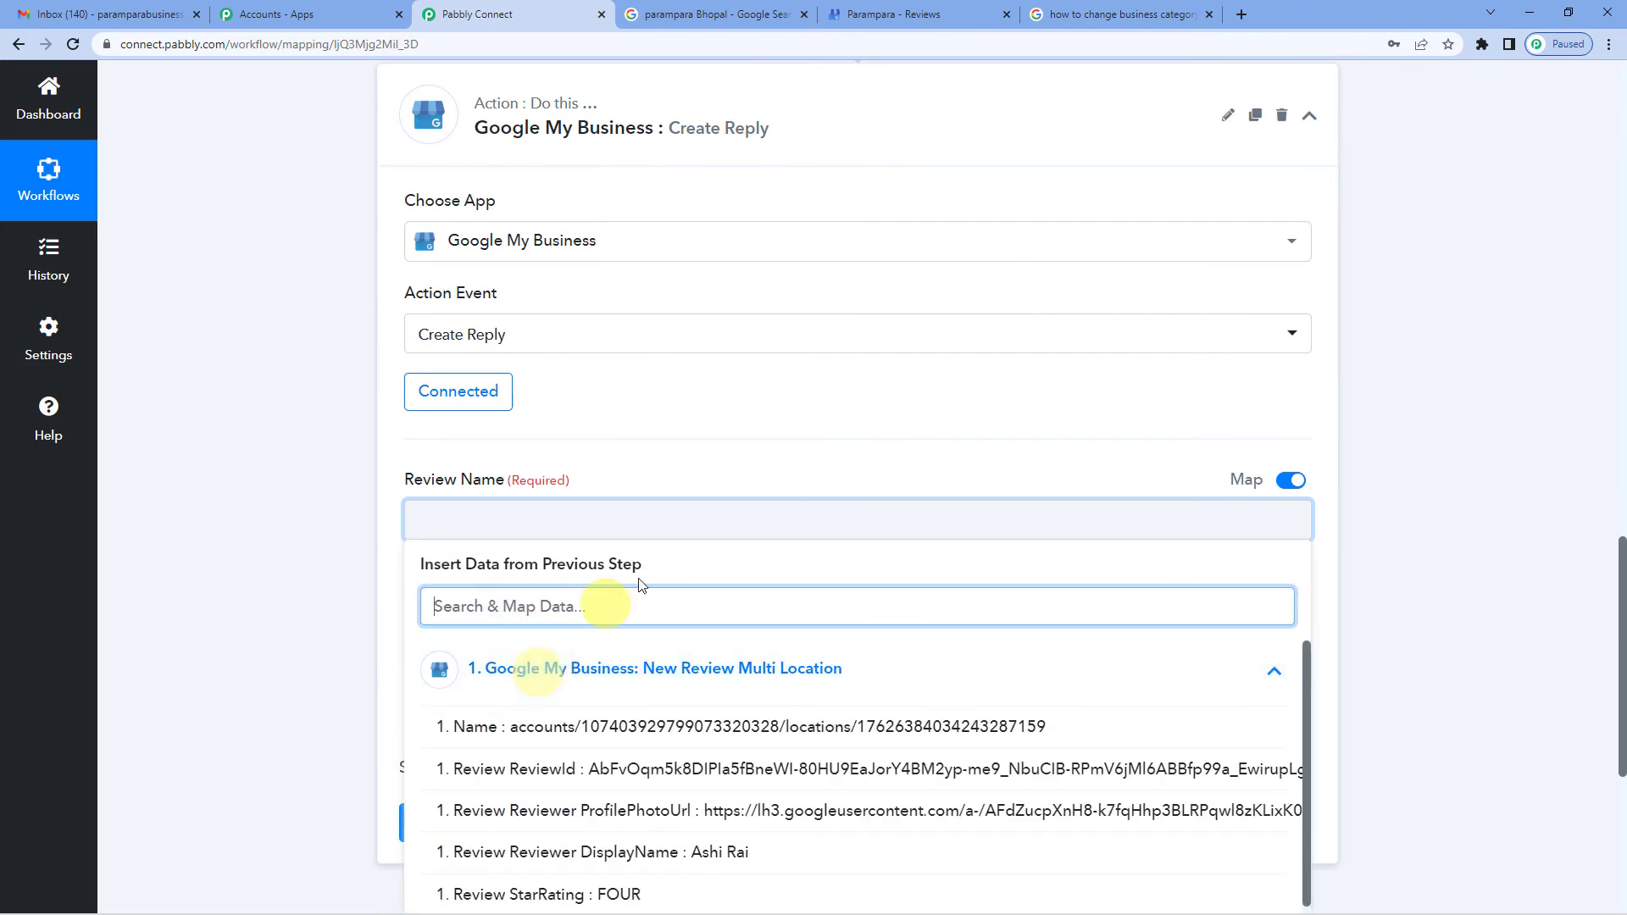
{"action": "scroll", "coordinate": [639, 578], "scroll_direction": "down", "scroll_amount": 5}
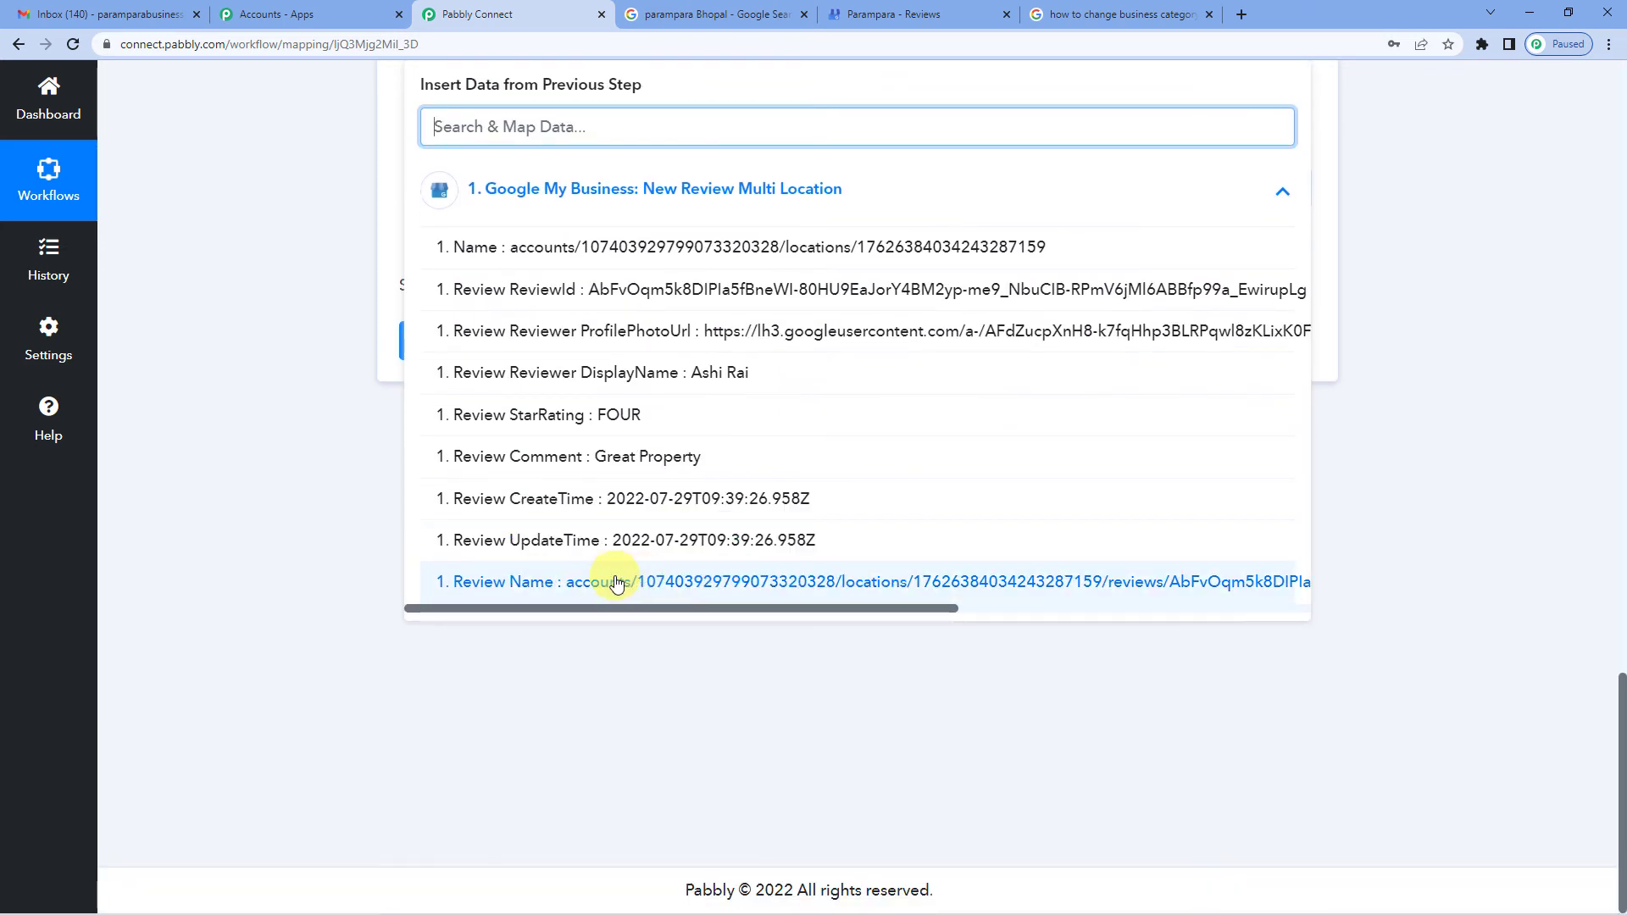
{"action": "left_click", "coordinate": [616, 583]}
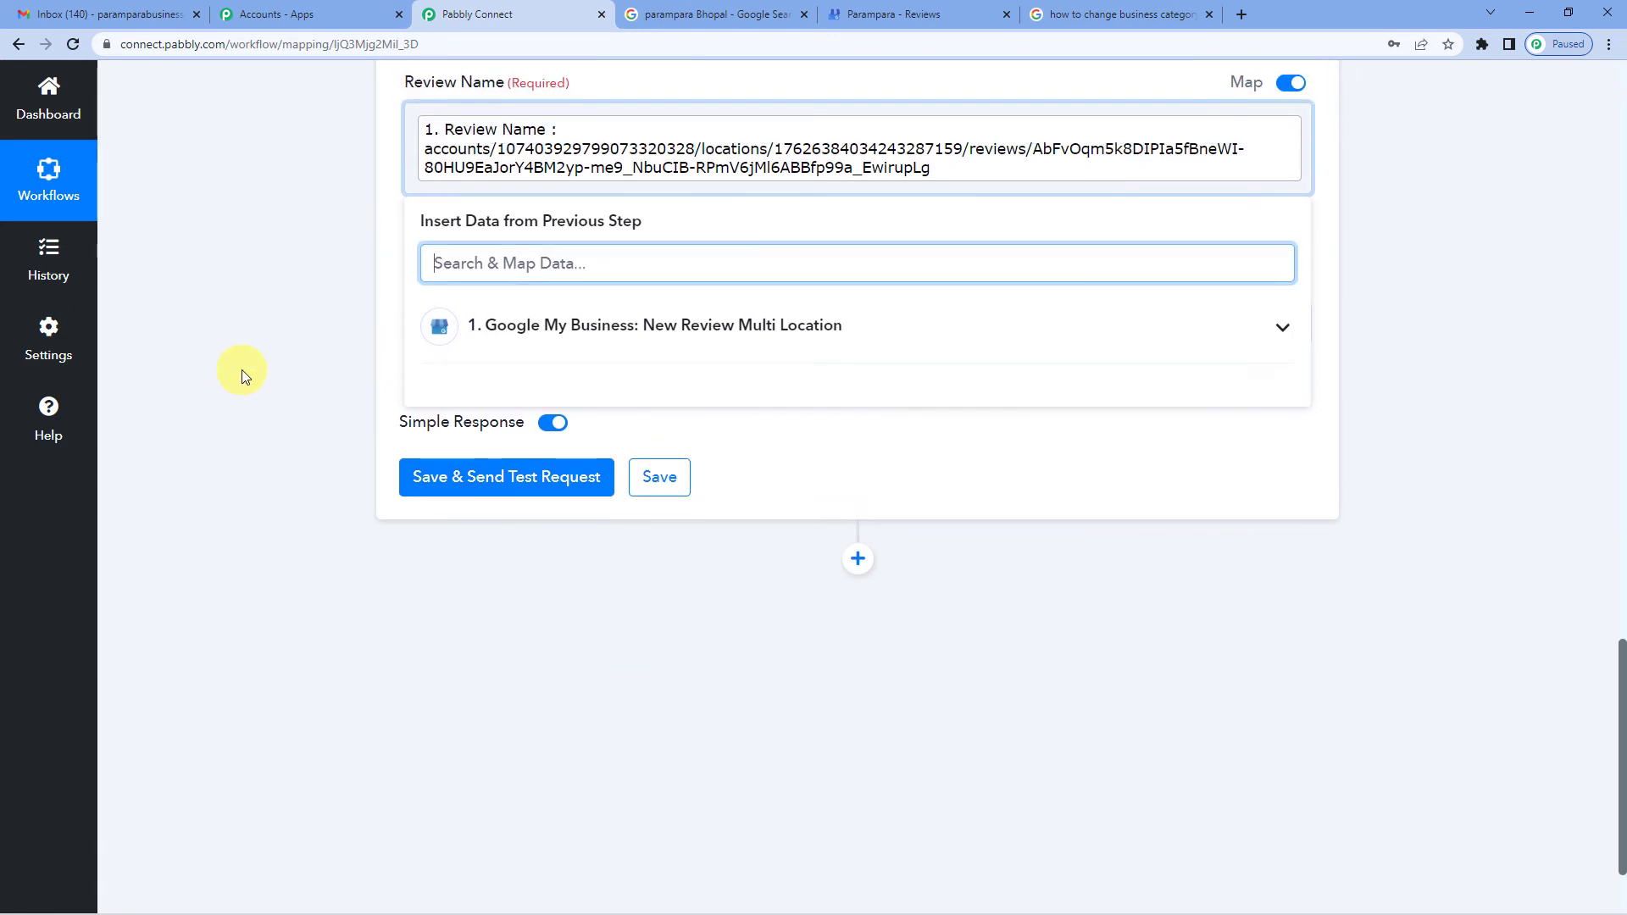
{"action": "scroll", "coordinate": [242, 370], "scroll_direction": "up", "scroll_amount": 2}
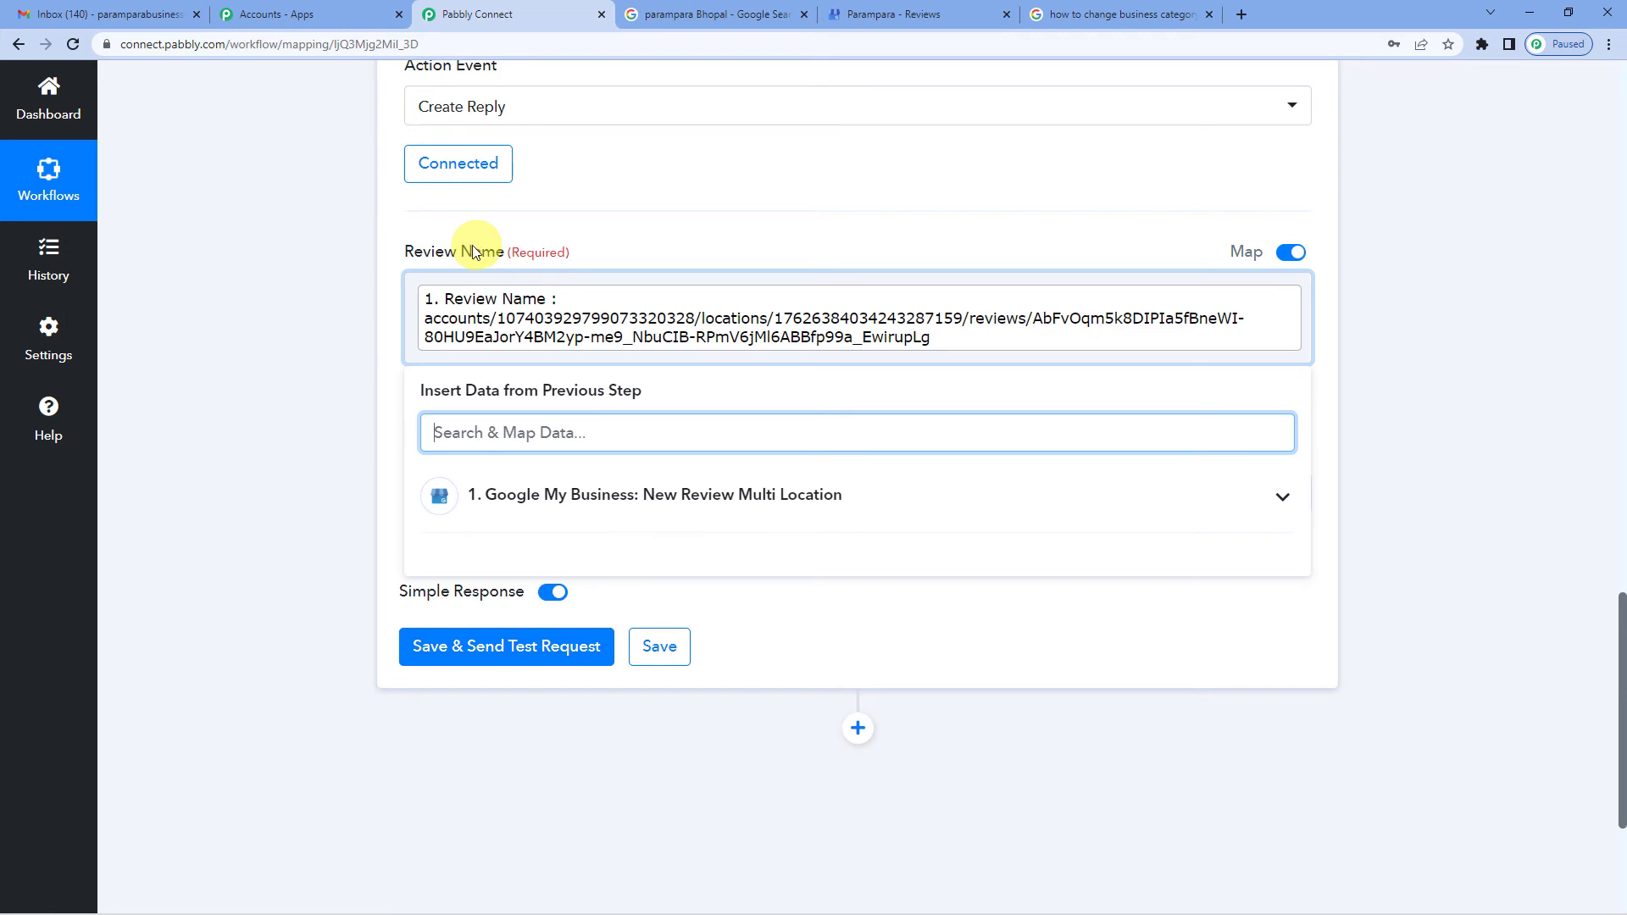
{"action": "left_click", "coordinate": [409, 234]}
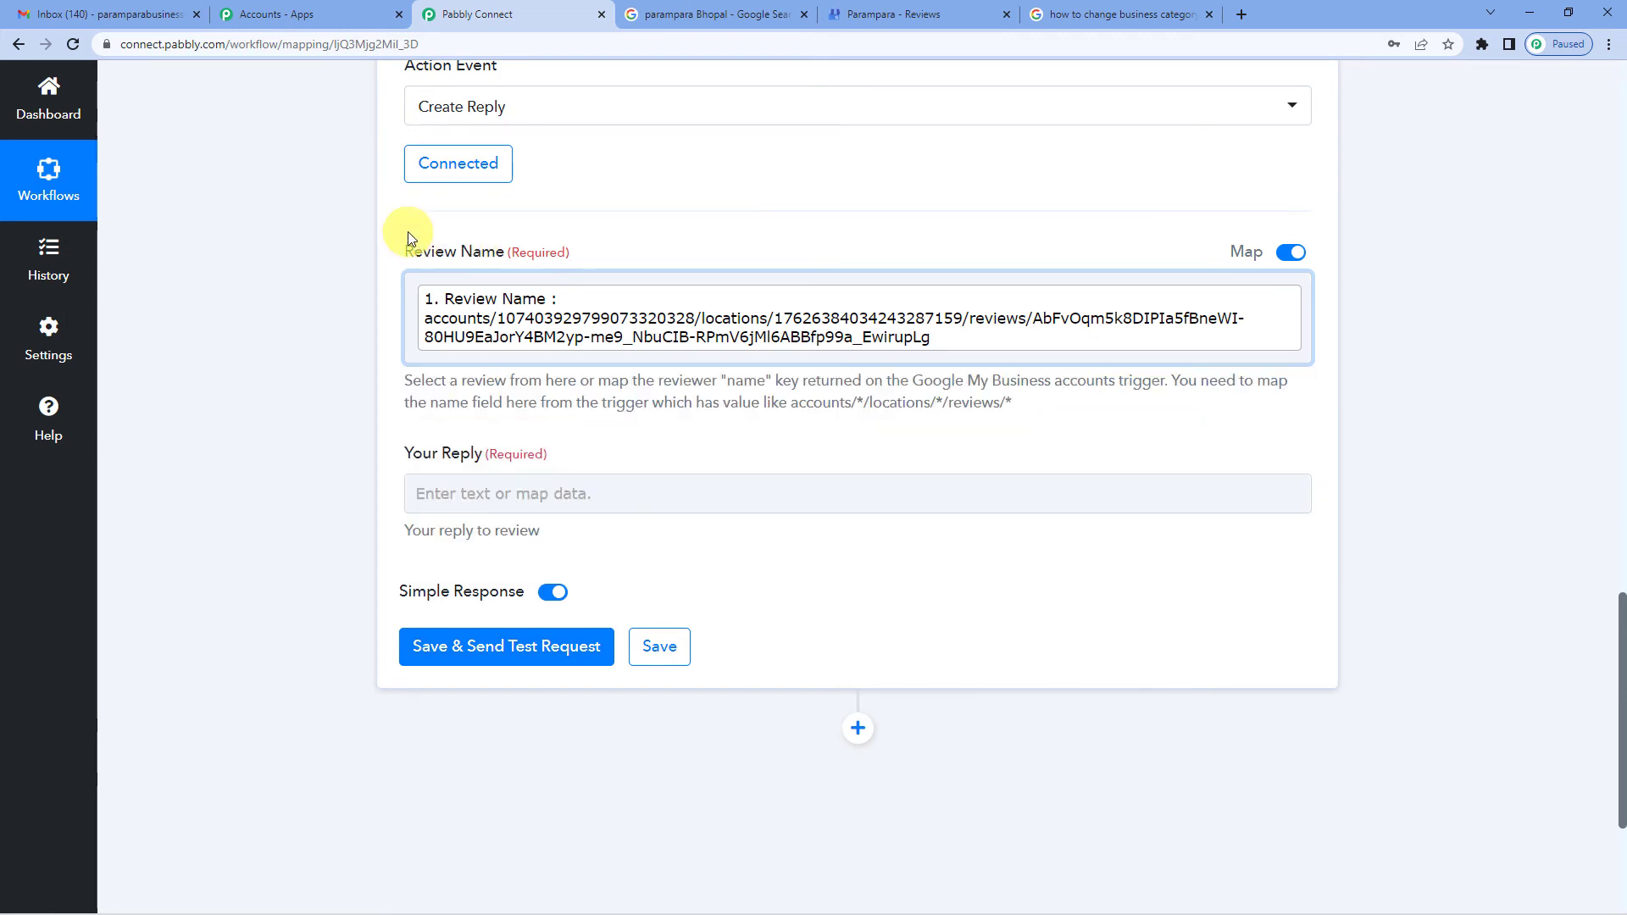
Fill Your Reply with 'Thankyou', the Reviewer DisplayName field, then ', we are glad you liked it'
{"action": "left_click", "coordinate": [522, 492]}
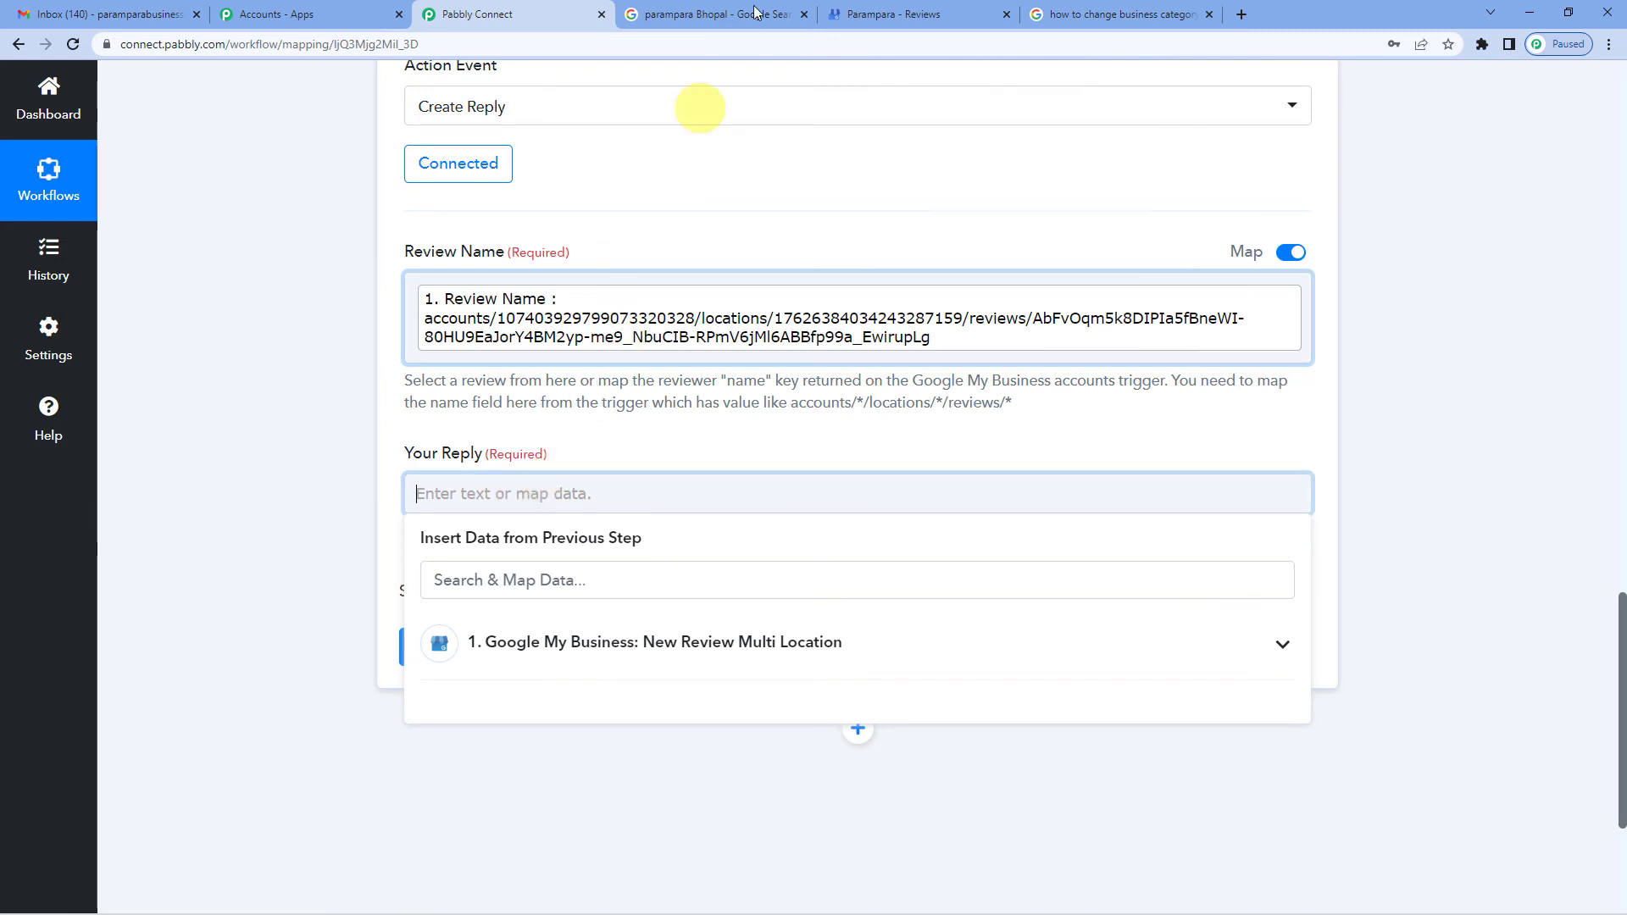
{"action": "left_click", "coordinate": [885, 14]}
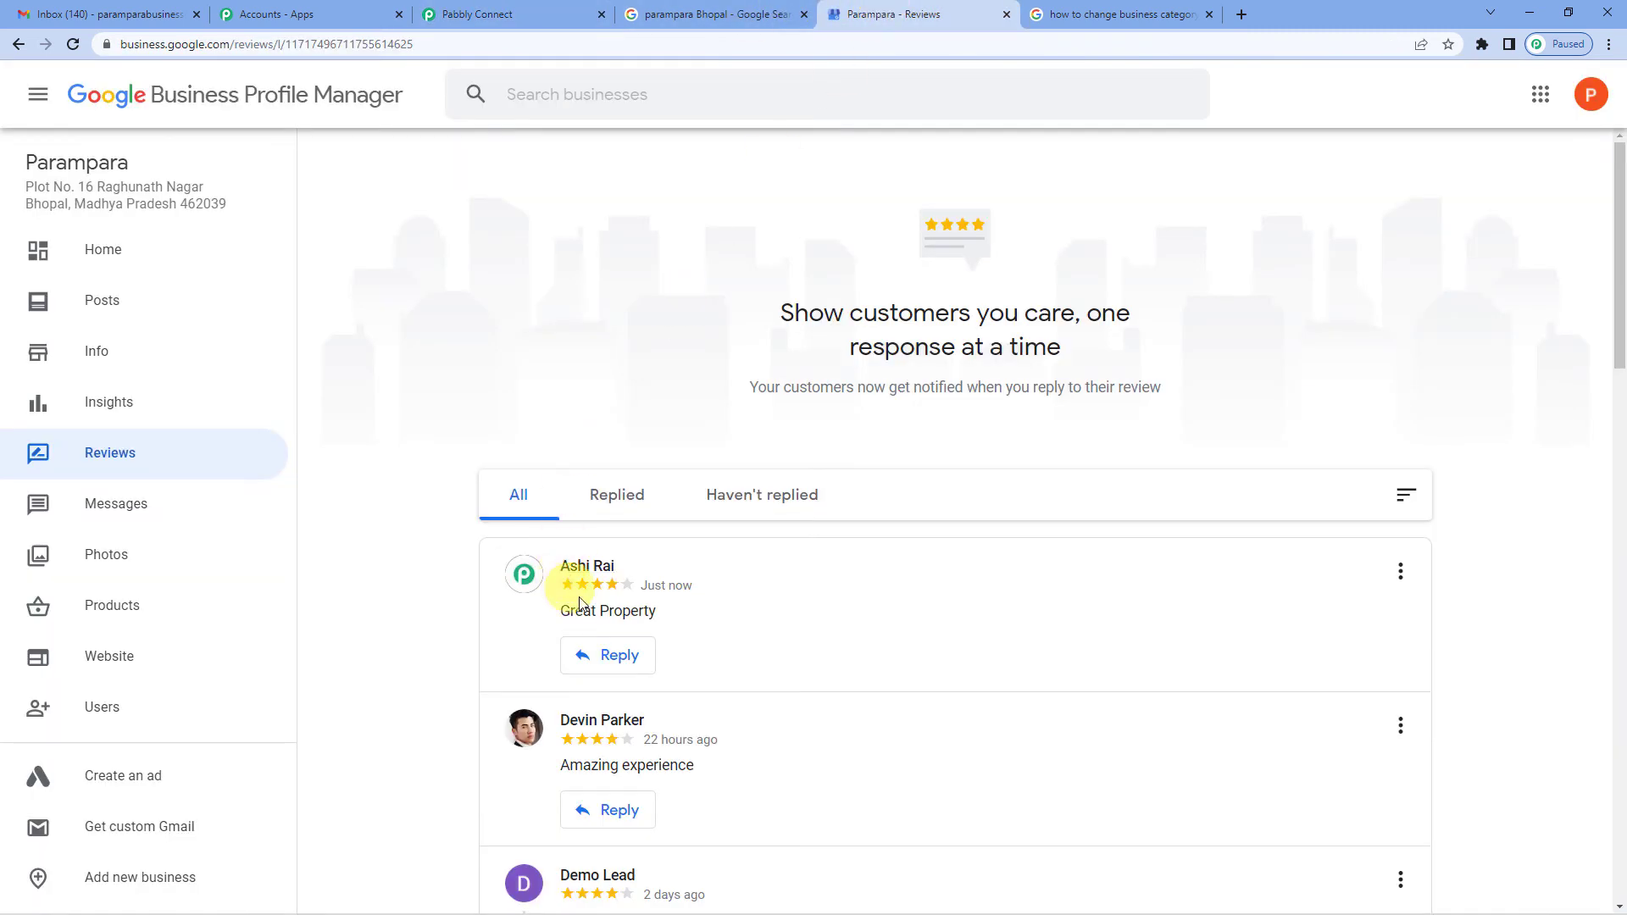
{"action": "left_click", "coordinate": [543, 9]}
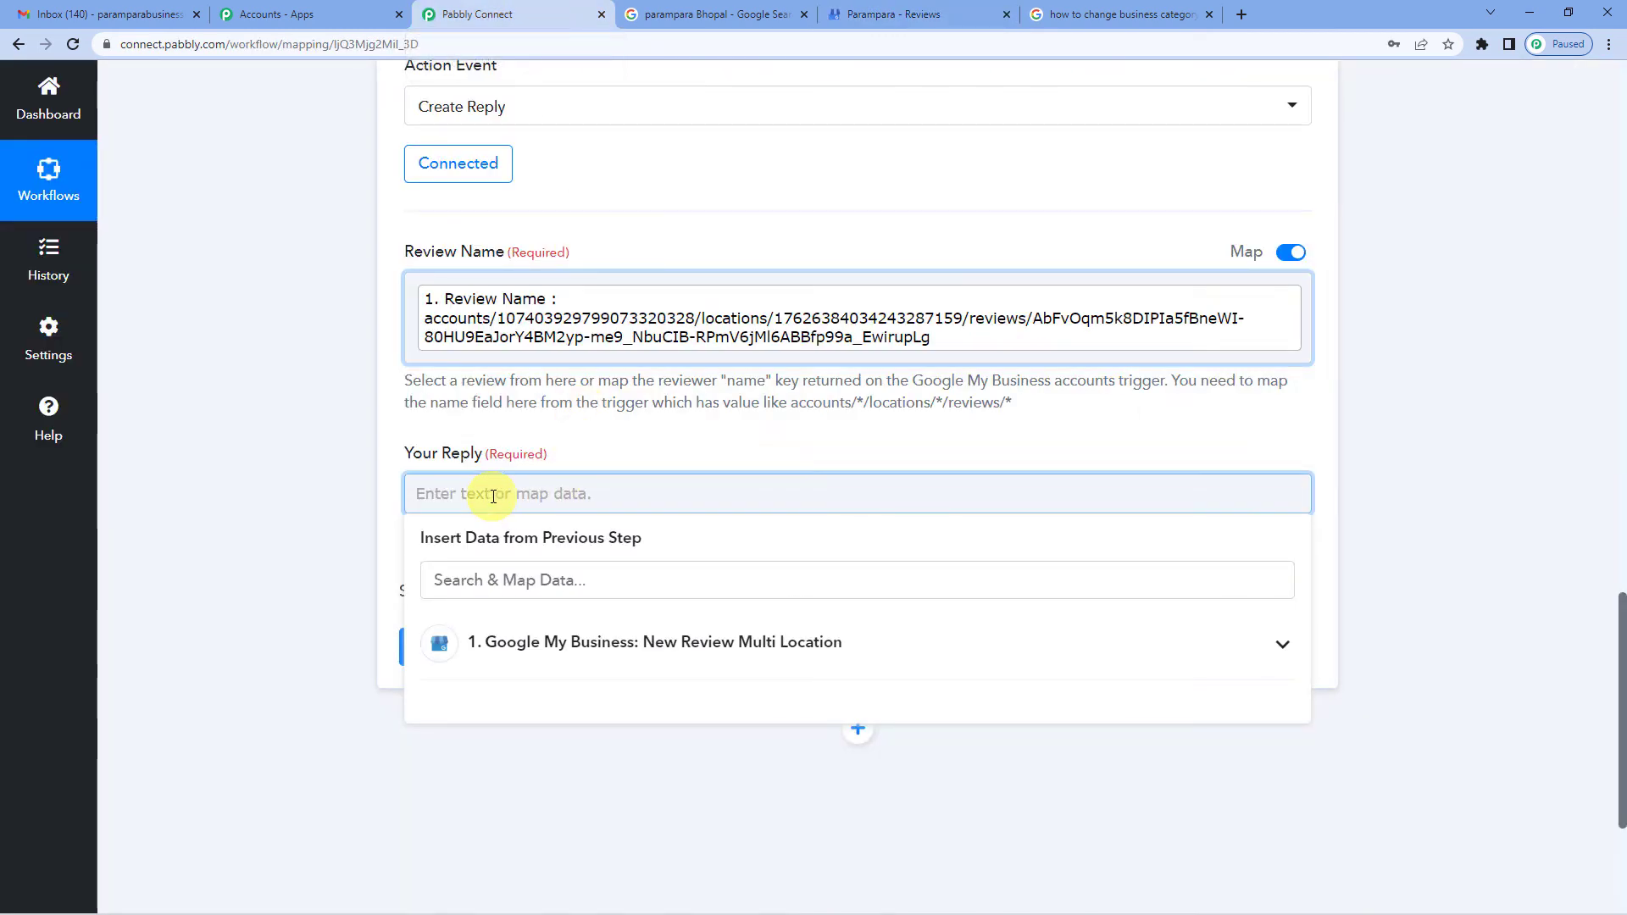
{"action": "type", "text": "Thankyou"}
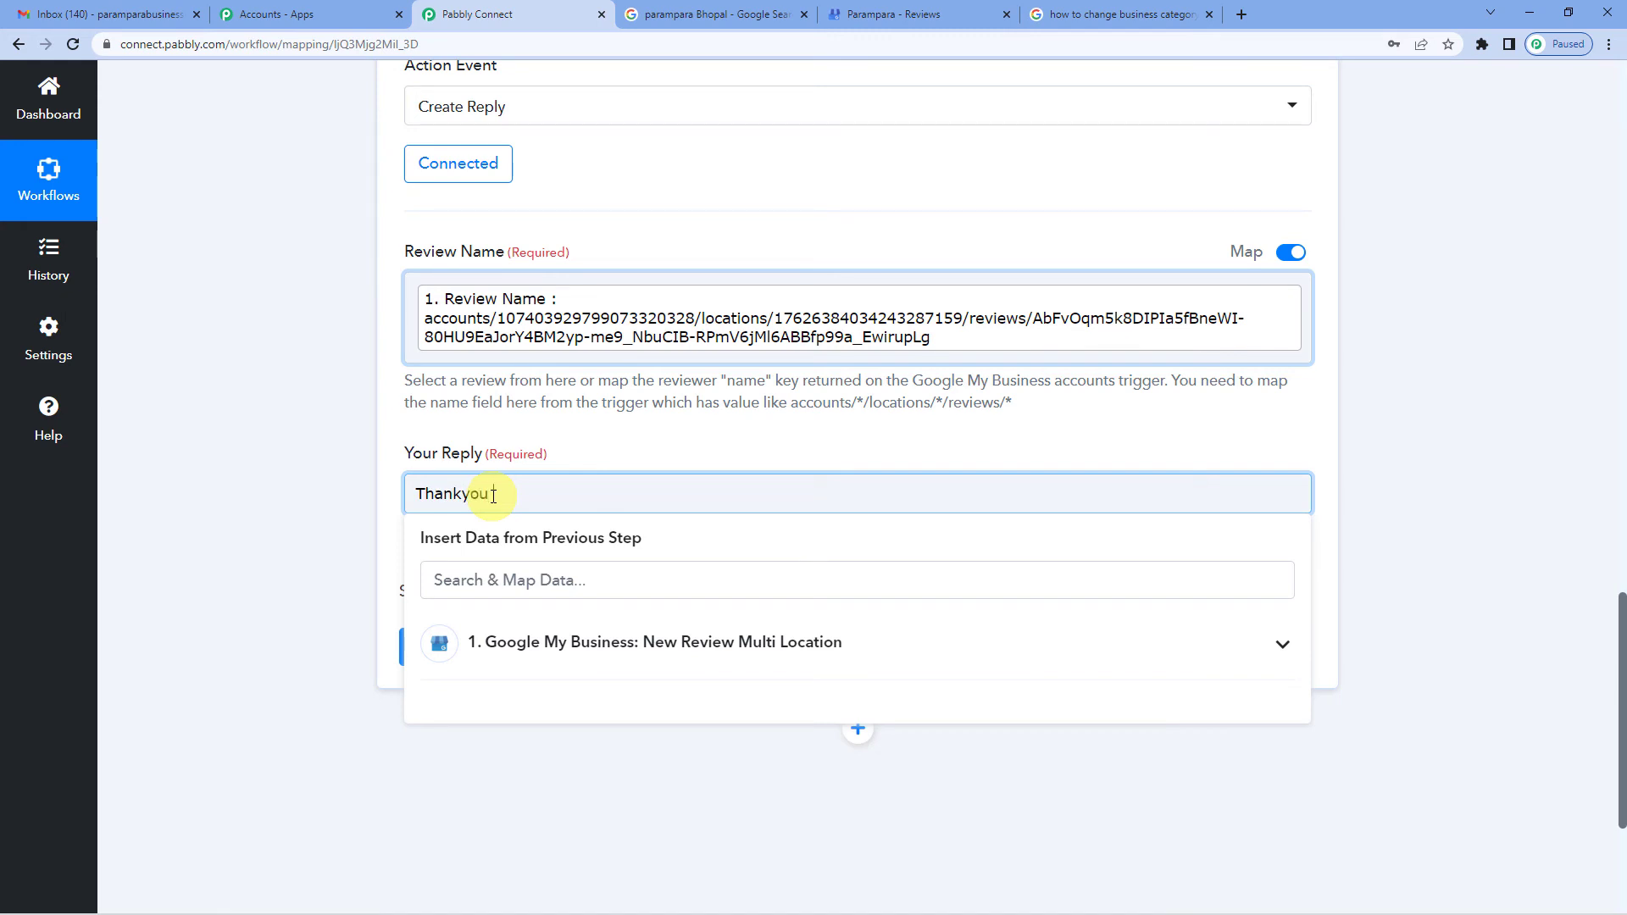
{"action": "left_click", "coordinate": [593, 643]}
{"action": "scroll", "coordinate": [617, 632], "scroll_direction": "down", "scroll_amount": 1}
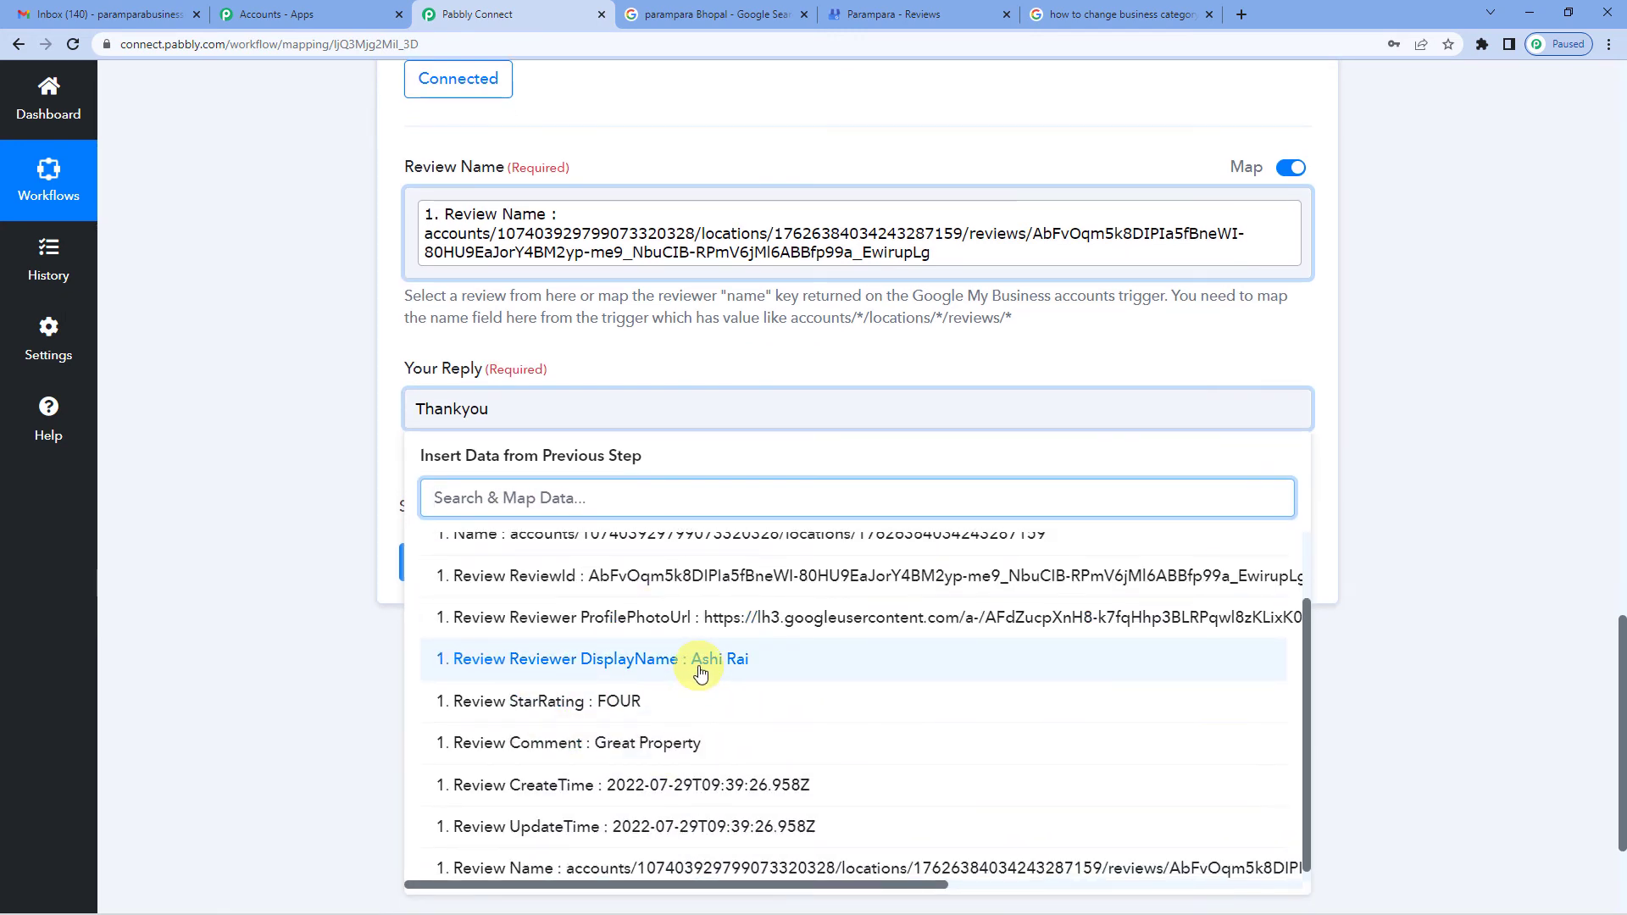
{"action": "left_click", "coordinate": [700, 669]}
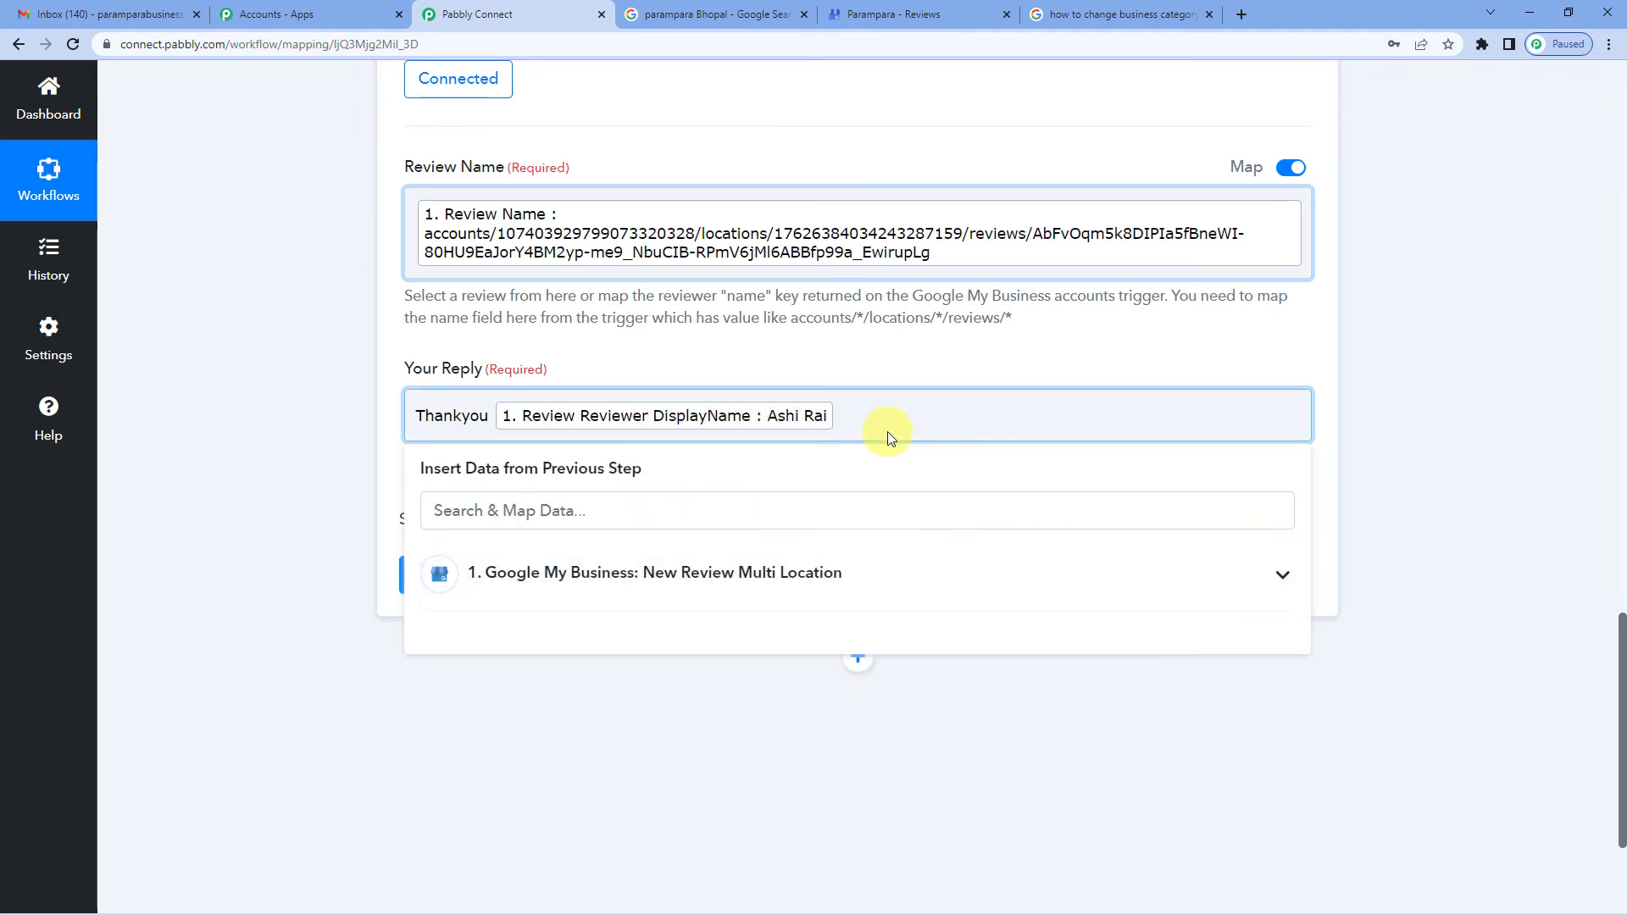
{"action": "type", "text": ", we are glad you liked it"}
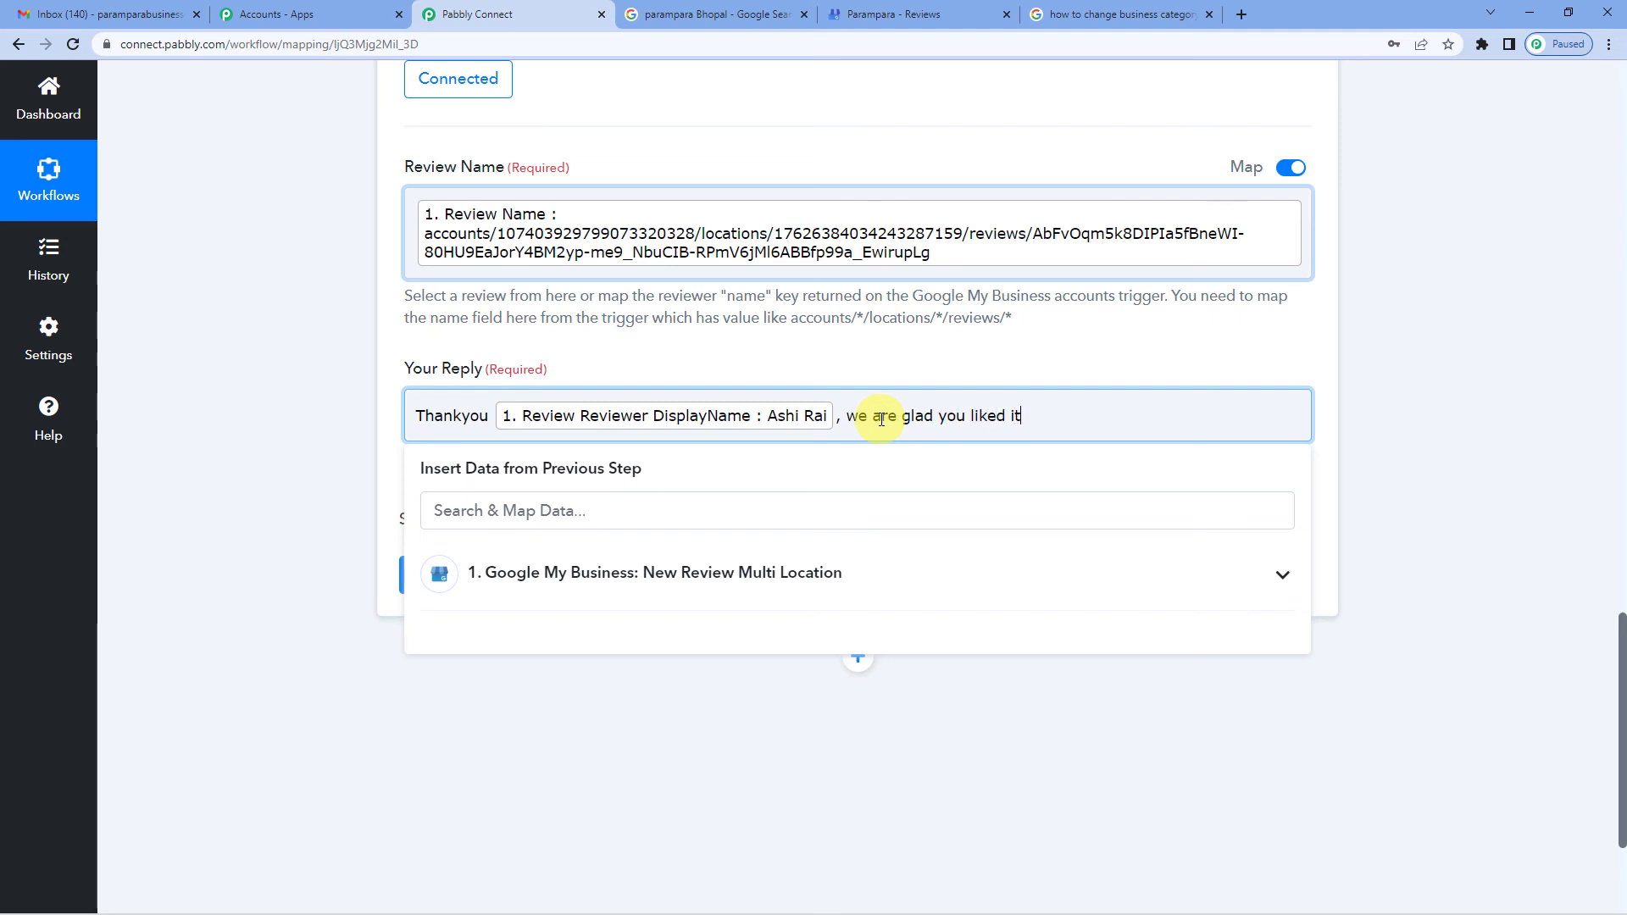
{"action": "left_click", "coordinate": [329, 486]}
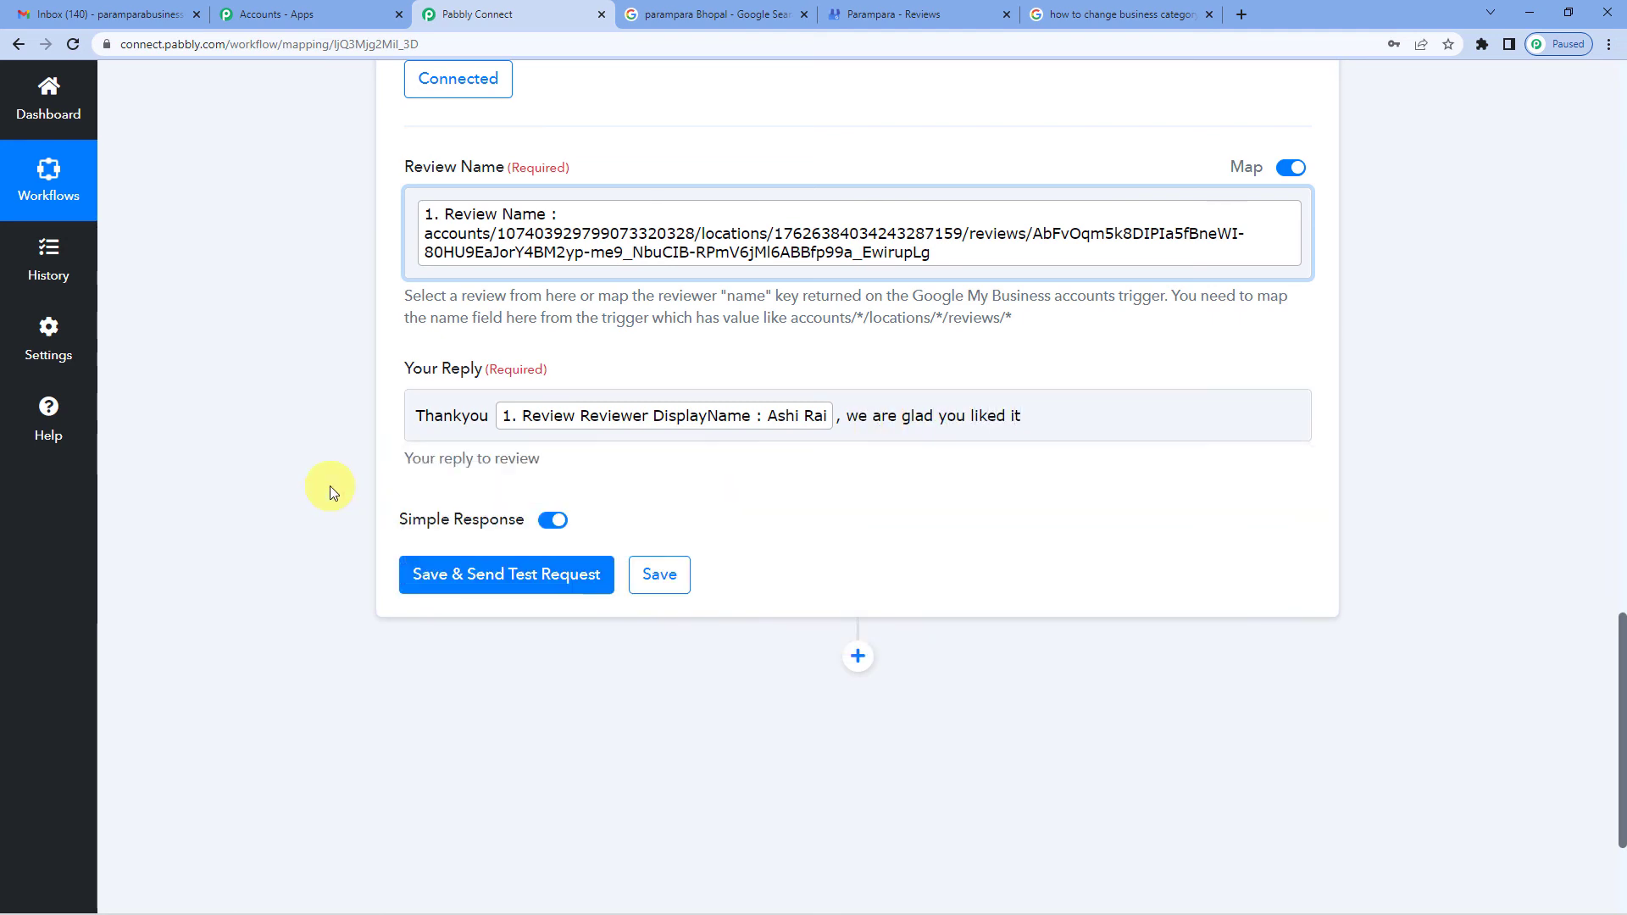
Save the Create Reply step, send a test request, and review the returned comment and UpdateTime
{"action": "left_click", "coordinate": [545, 573]}
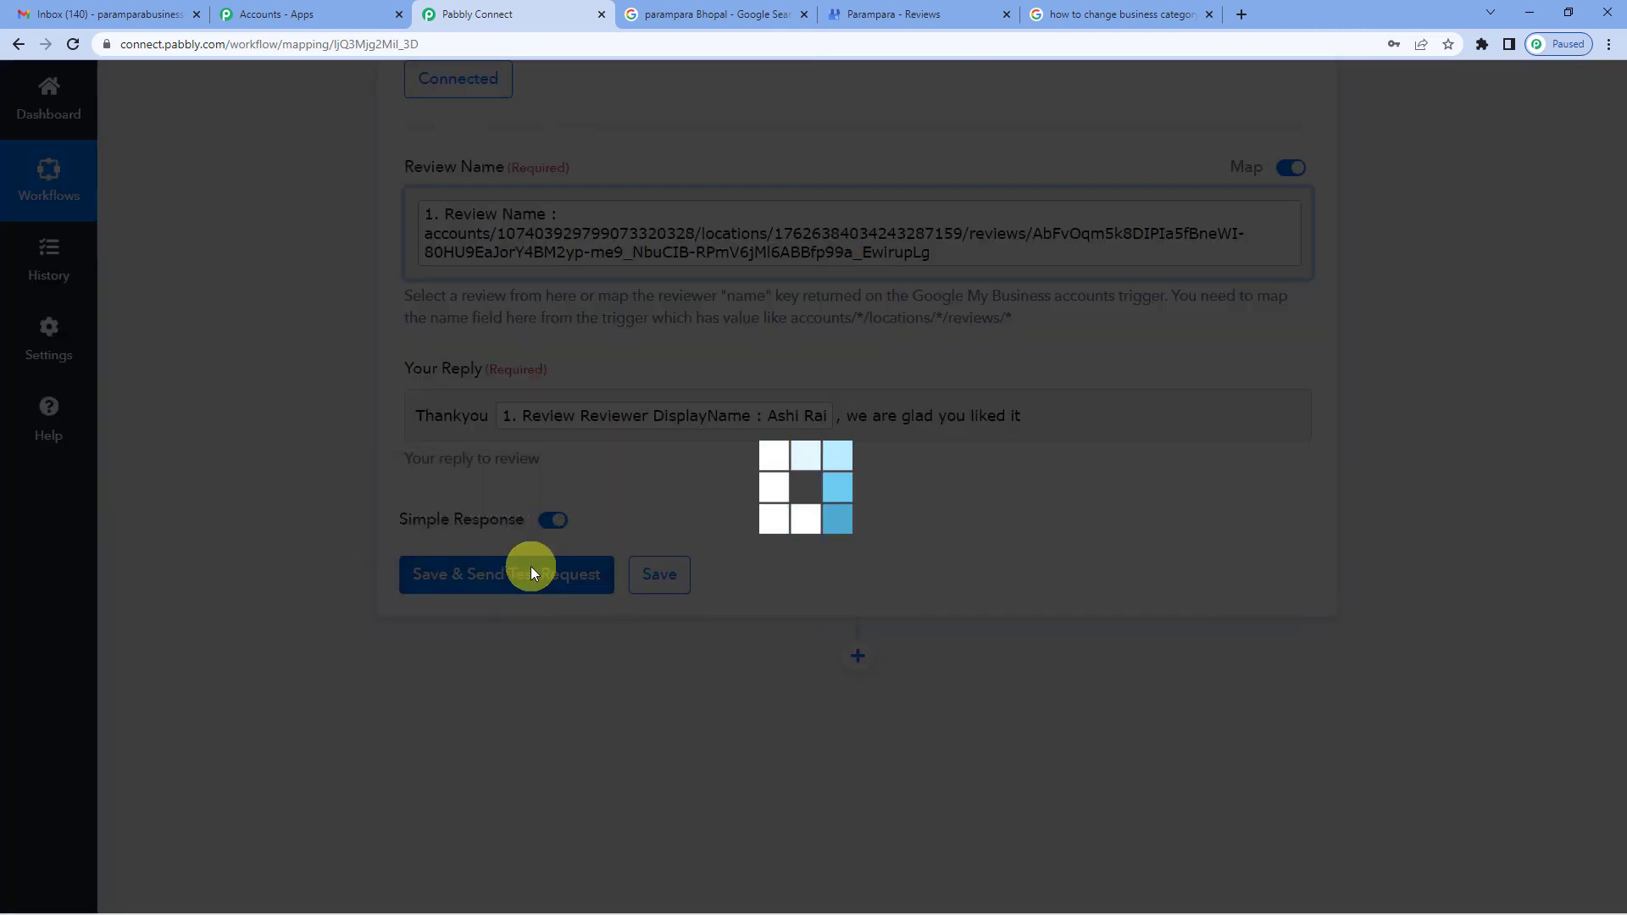
{"action": "scroll", "coordinate": [564, 560], "scroll_direction": "down", "scroll_amount": 1}
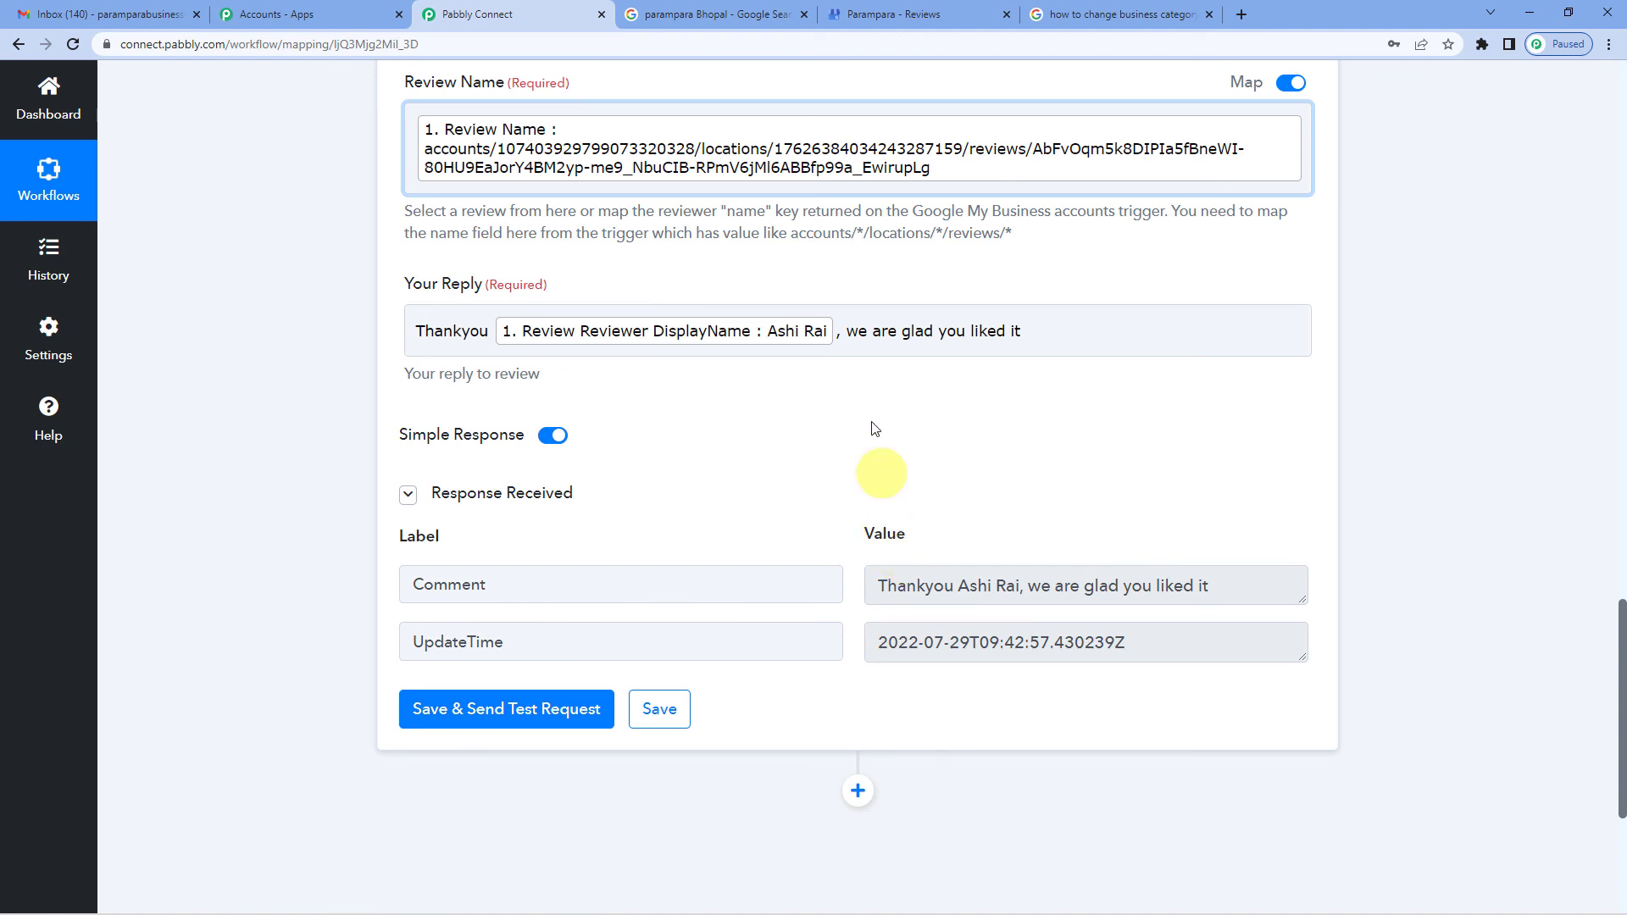
Reload the Parampara - Reviews page to see the owner's reply under the Great Property review
{"action": "left_click", "coordinate": [890, 23]}
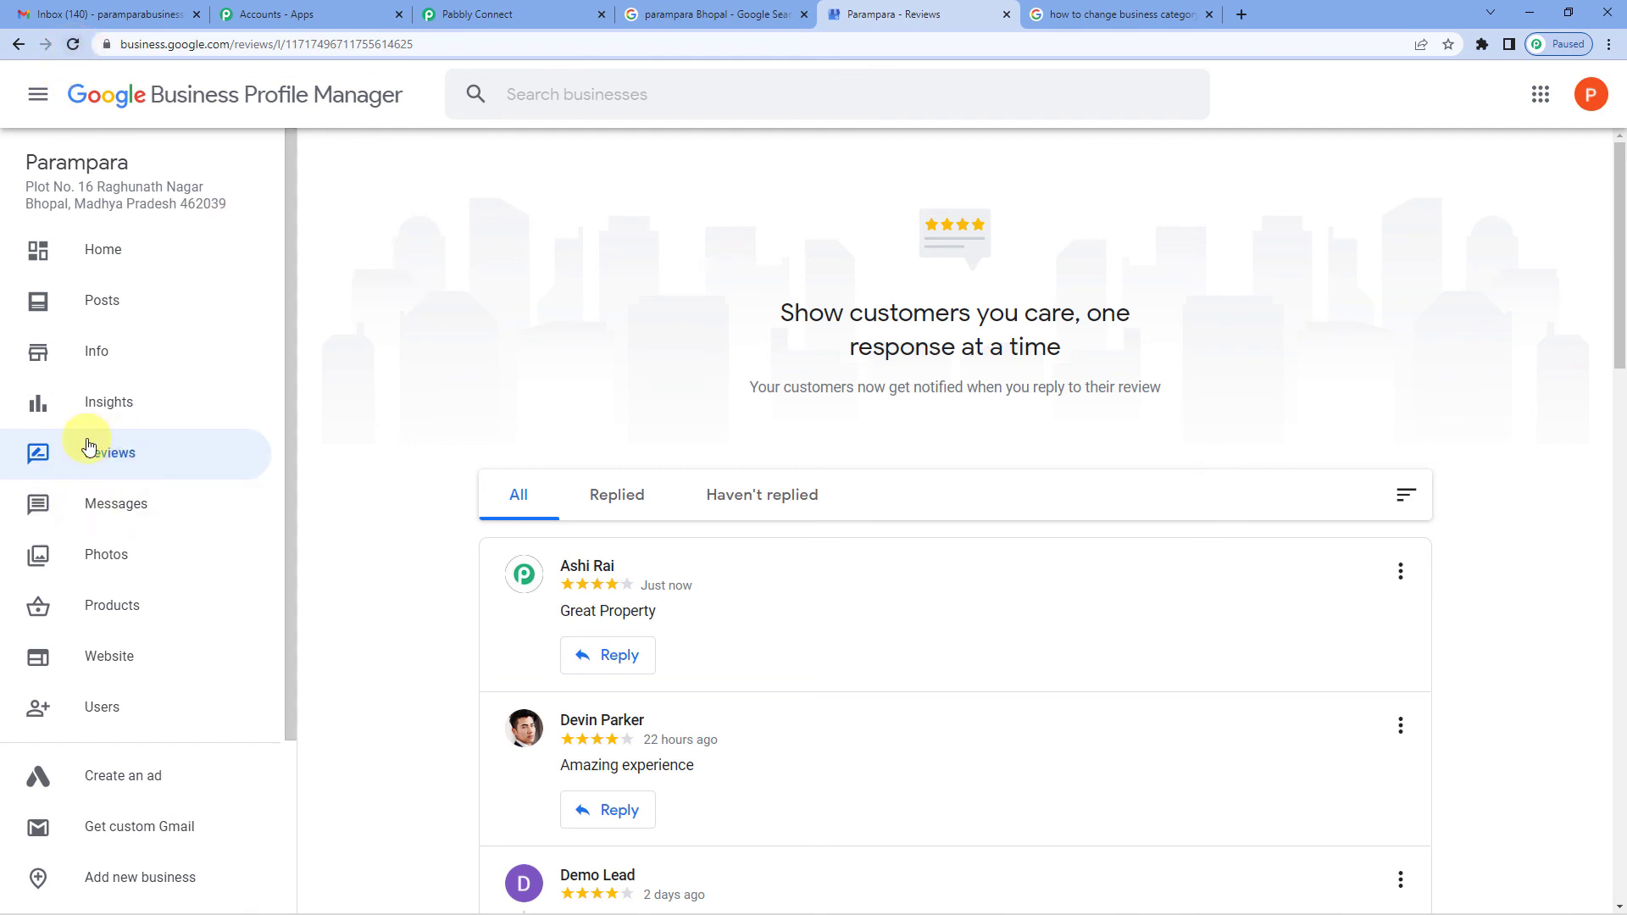
{"action": "left_click", "coordinate": [80, 44]}
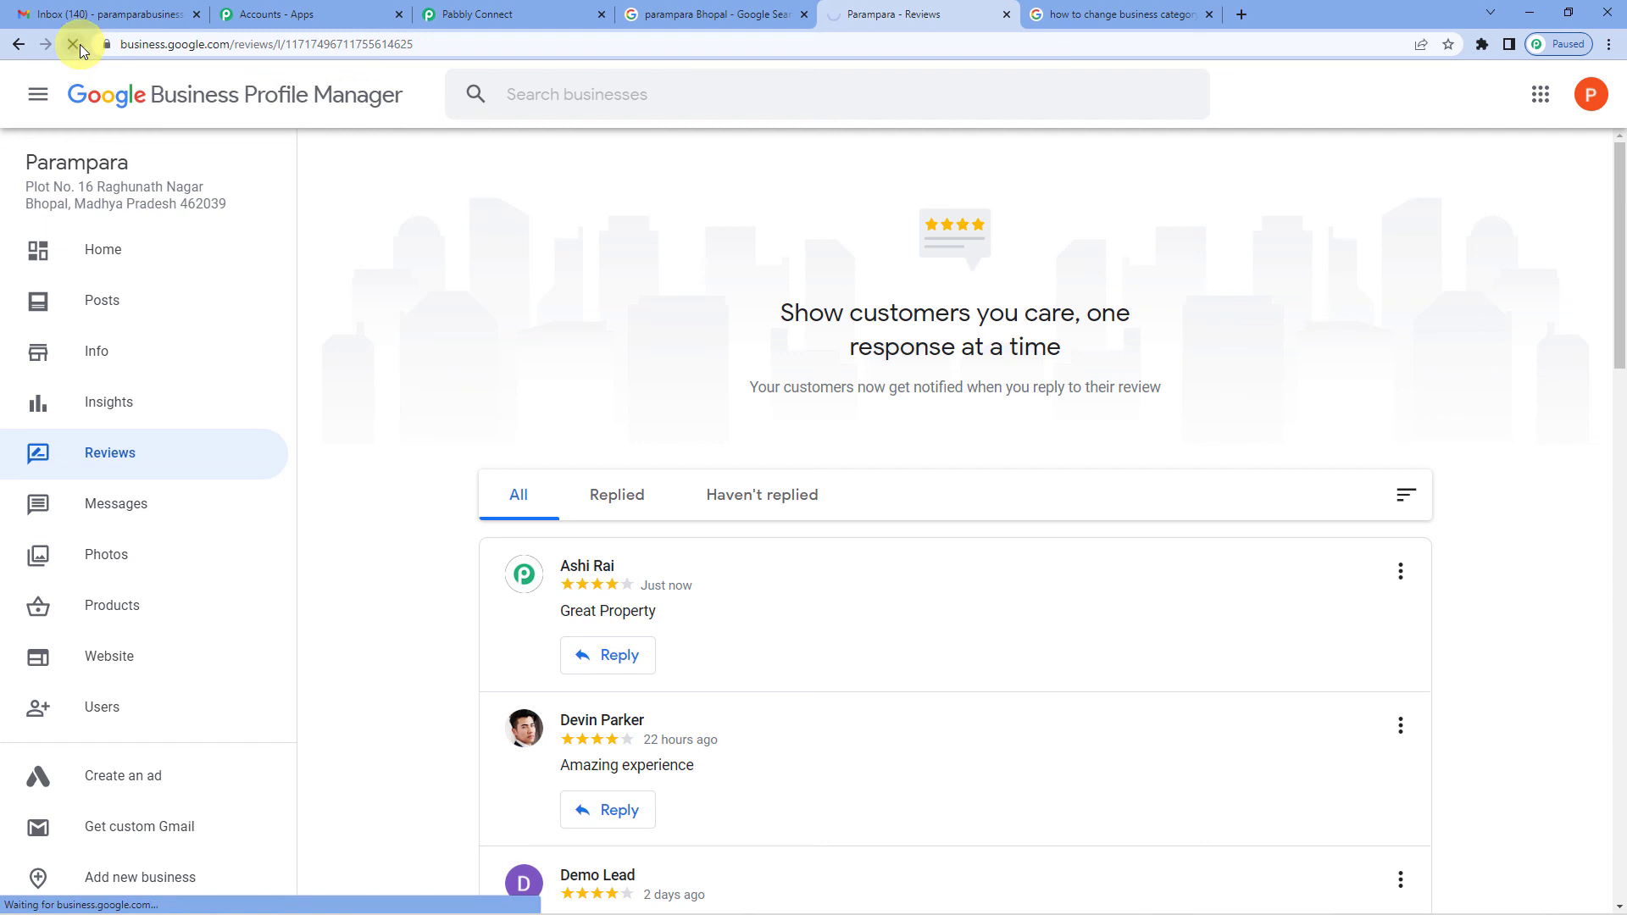
{"action": "scroll", "coordinate": [555, 491], "scroll_direction": "down", "scroll_amount": 1}
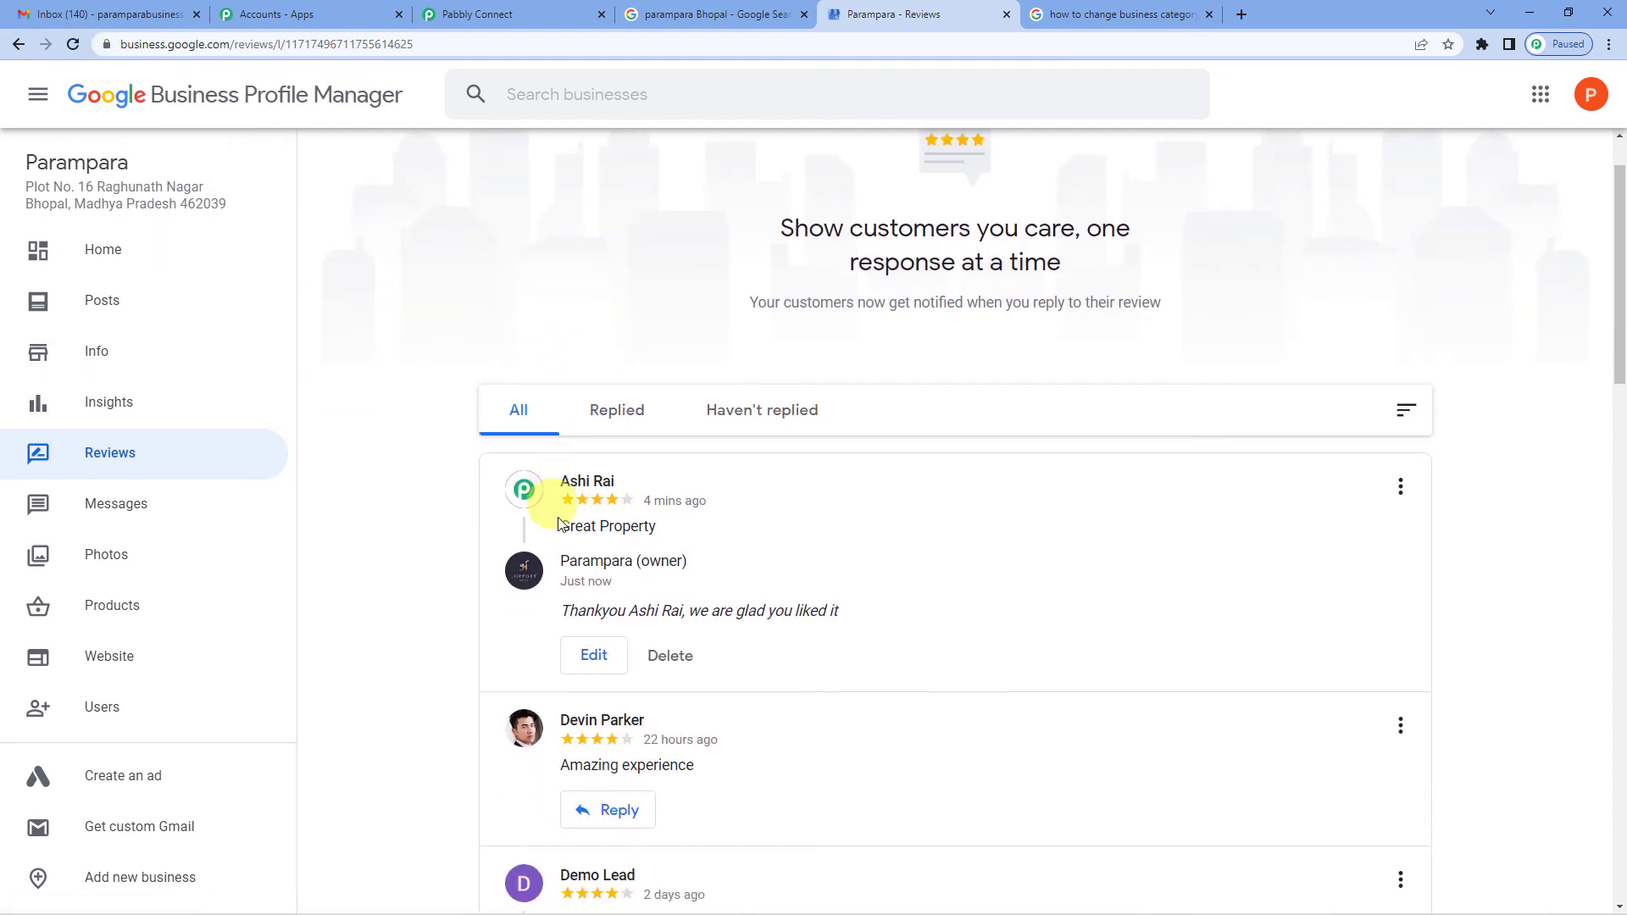